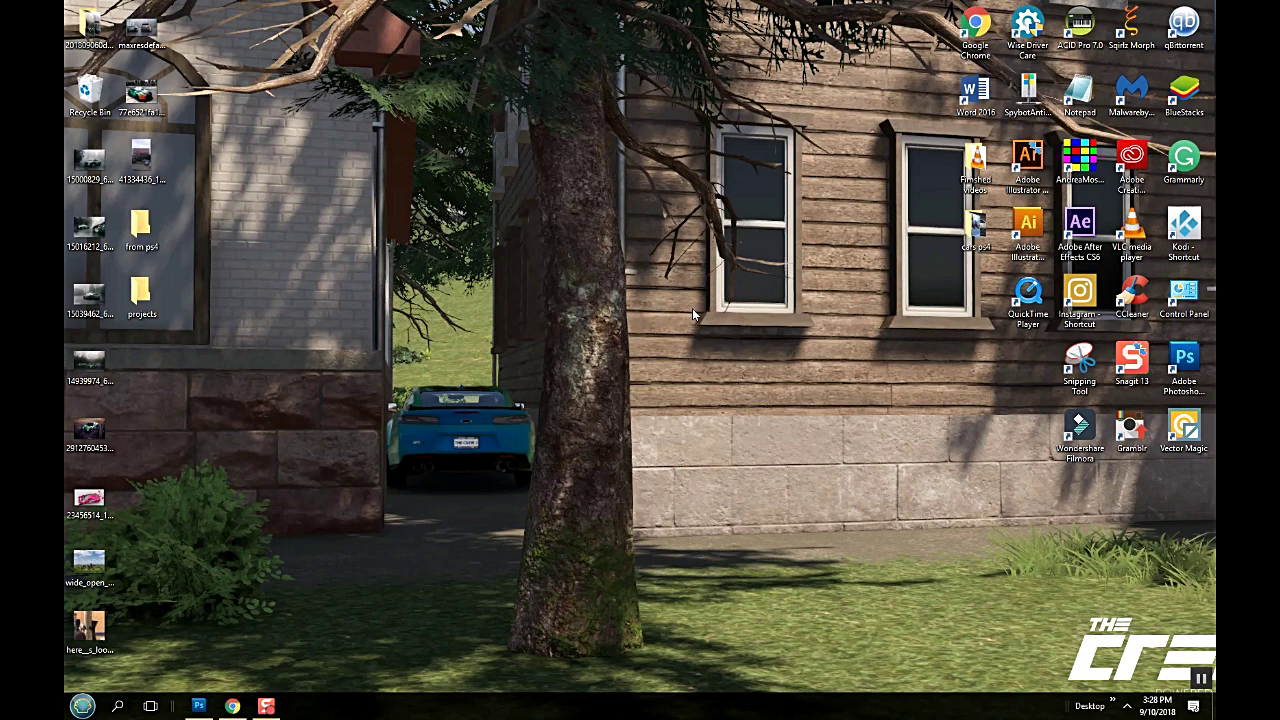
- Bring Chrome forward, look over the vecta.io Nano SVG optimizer tab, then return to the decal results
click(232, 706)
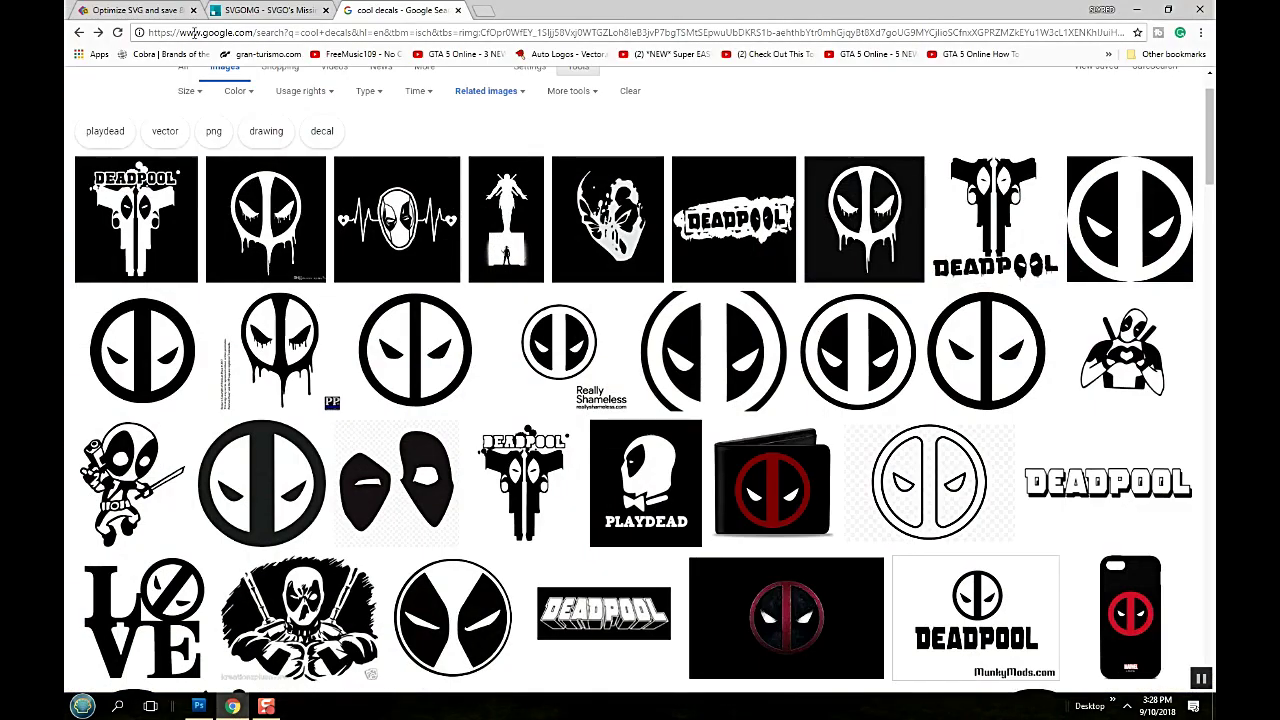
click(175, 12)
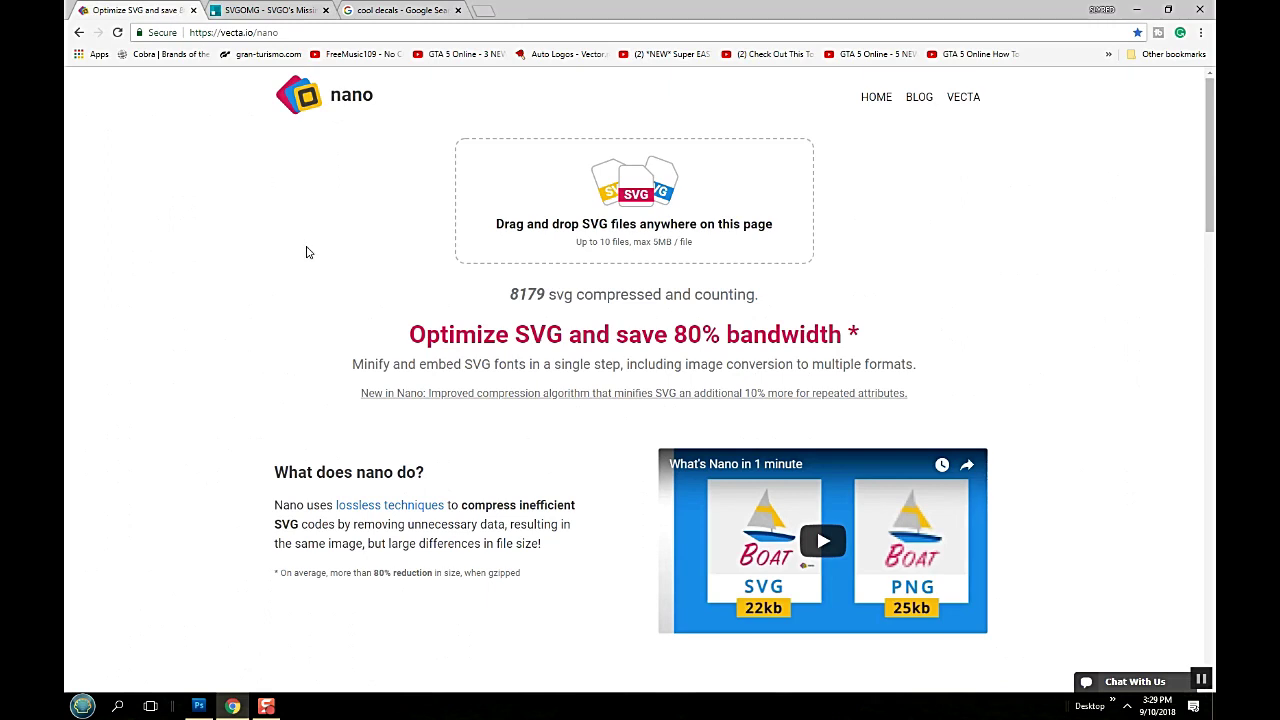
scroll(309, 257, down, 3)
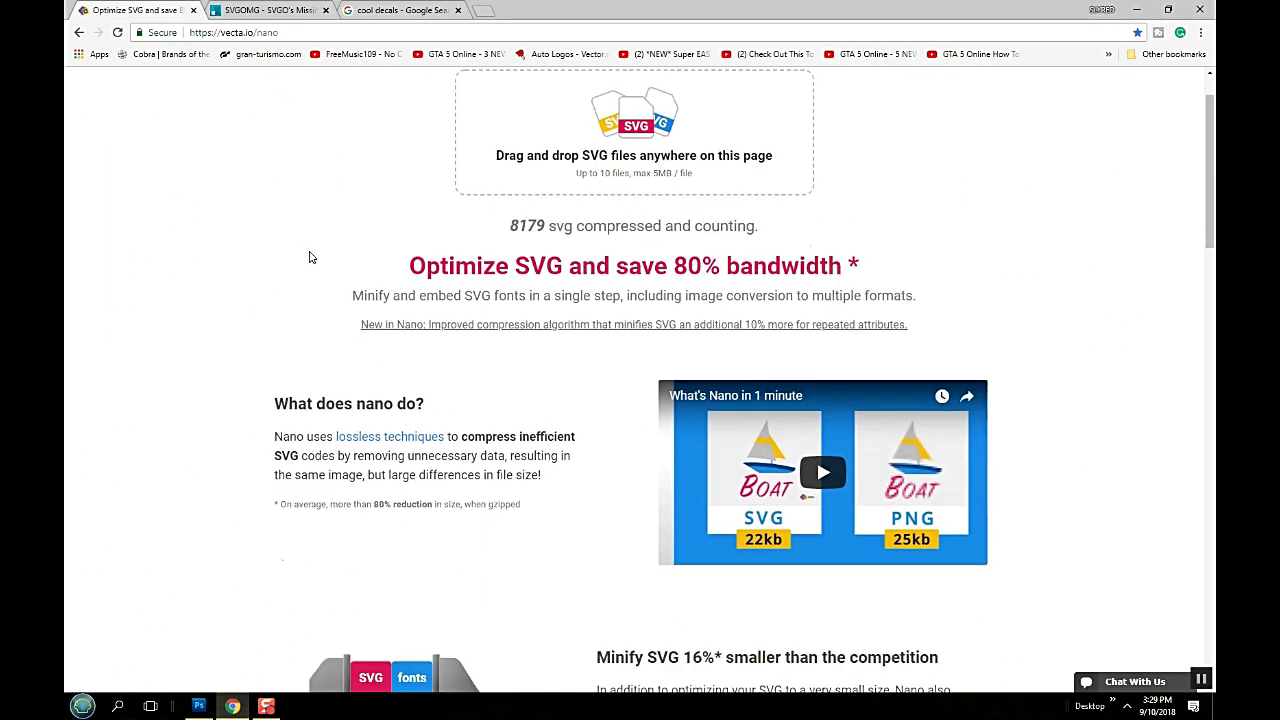
scroll(310, 255, up, 3)
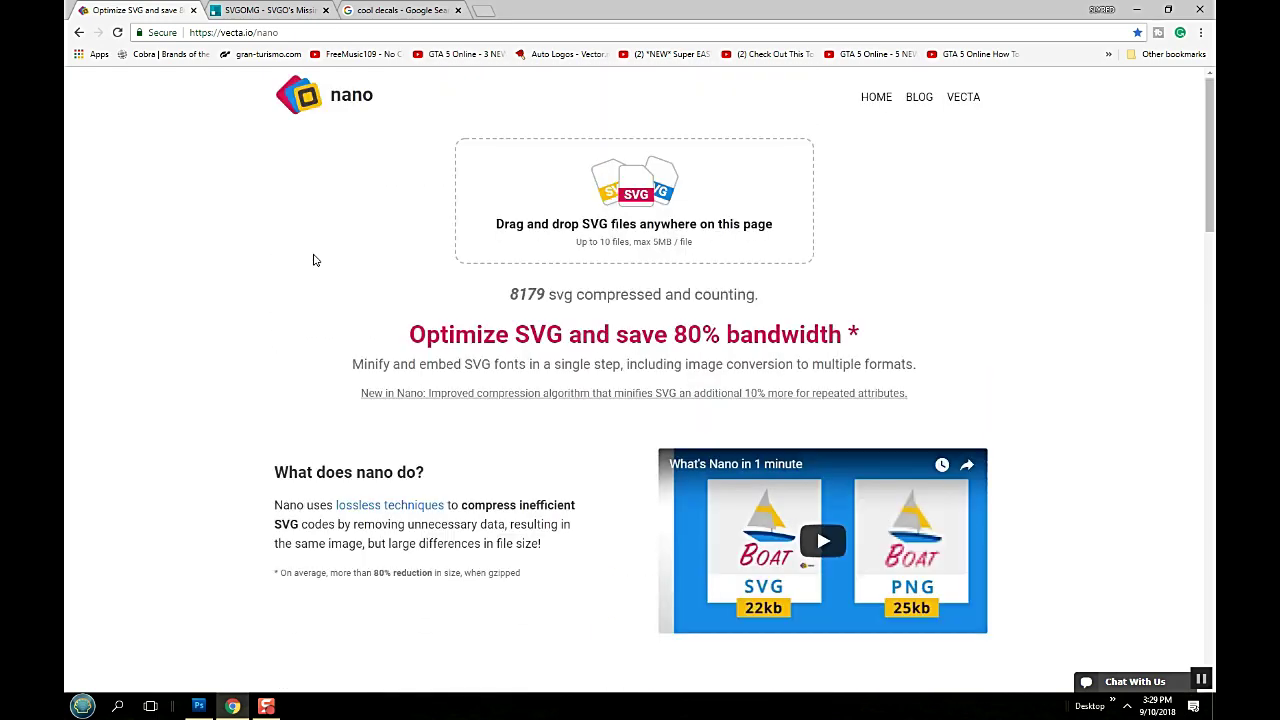
click(411, 11)
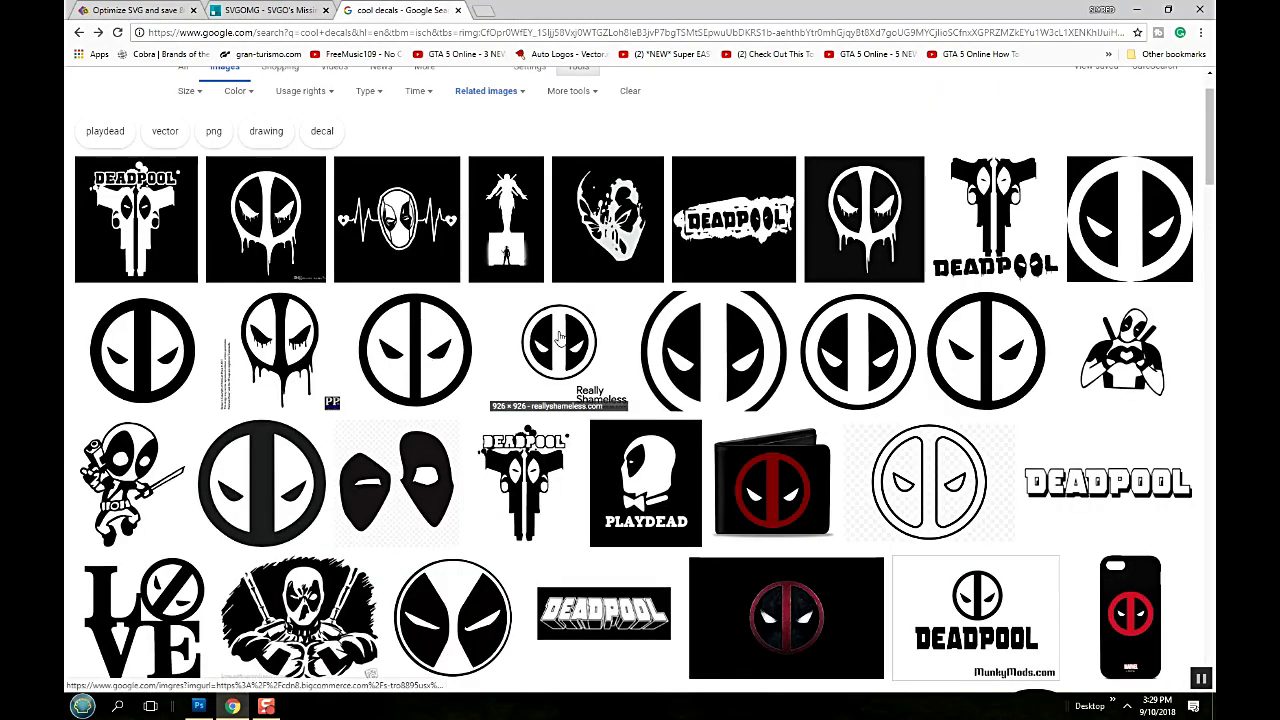
- Save the twin-pistol DEADPOOL logo decal image to the desktop
click(992, 208)
right_click(481, 394)
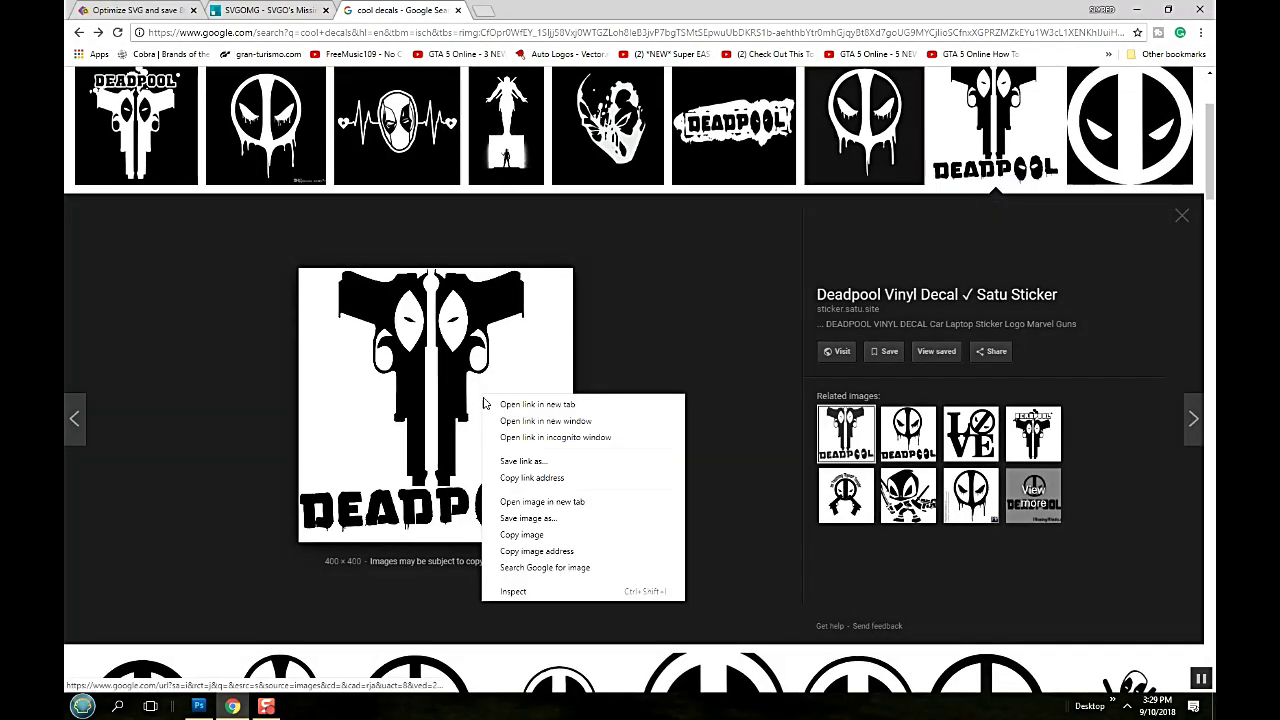
click(528, 520)
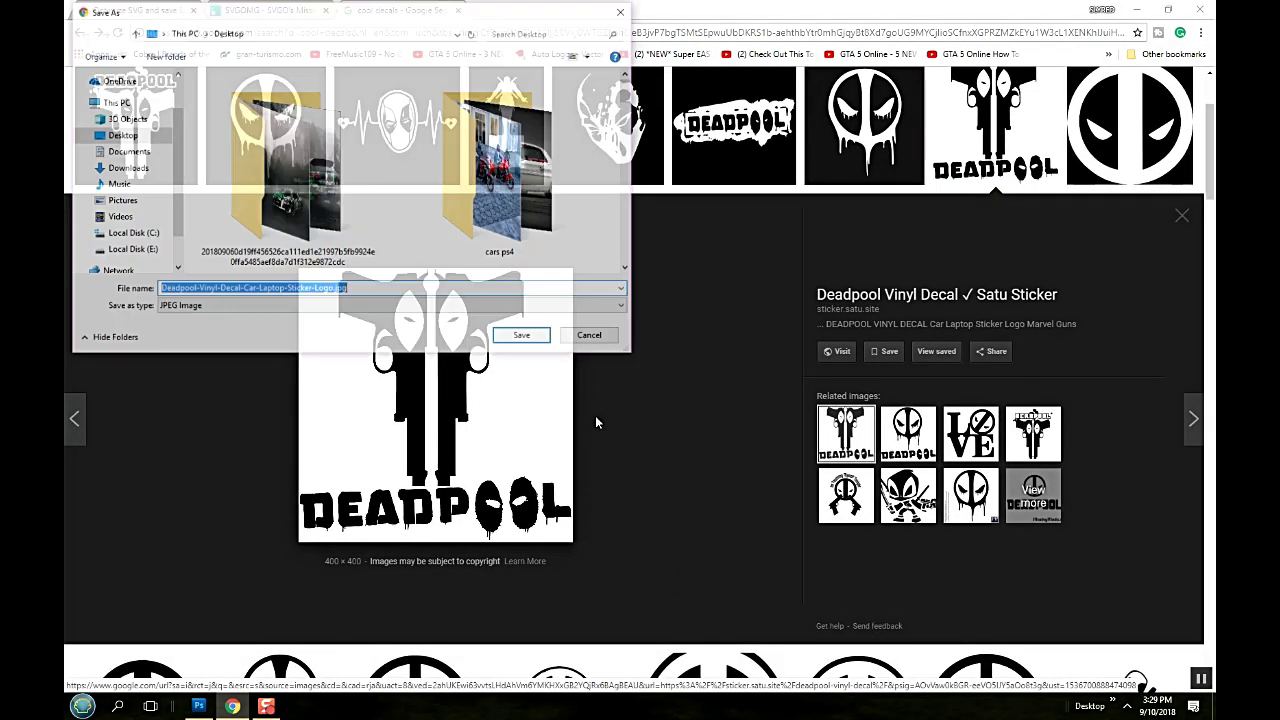
click(524, 337)
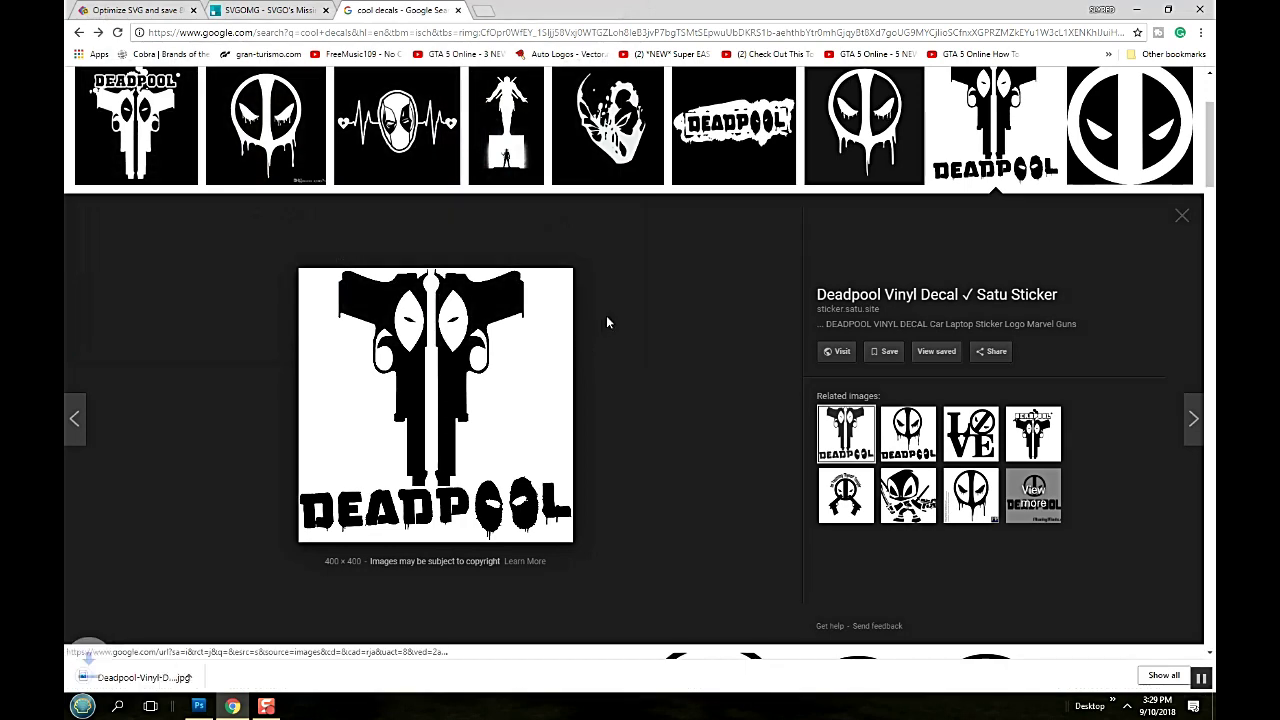
- Save the white dripping Deadpool face image to the desktop as deadpool.jpg
scroll(649, 324, up, 2)
scroll(649, 331, up, 2)
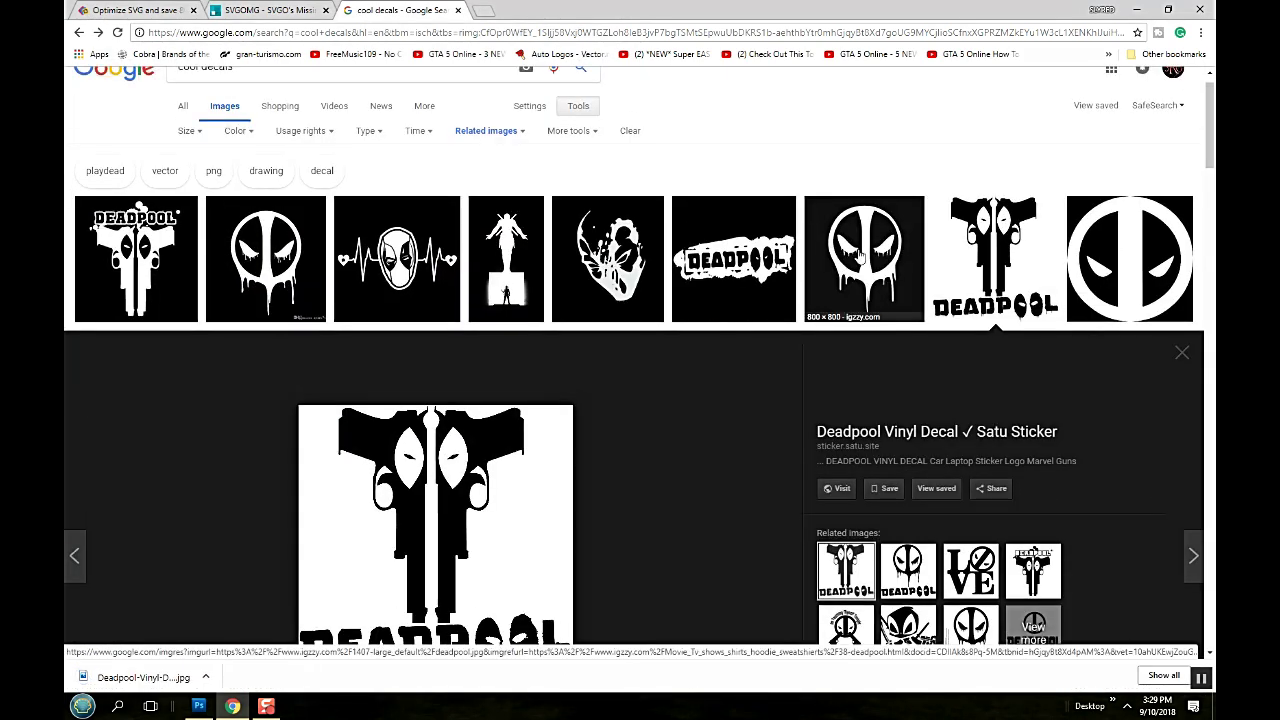
click(858, 255)
right_click(489, 371)
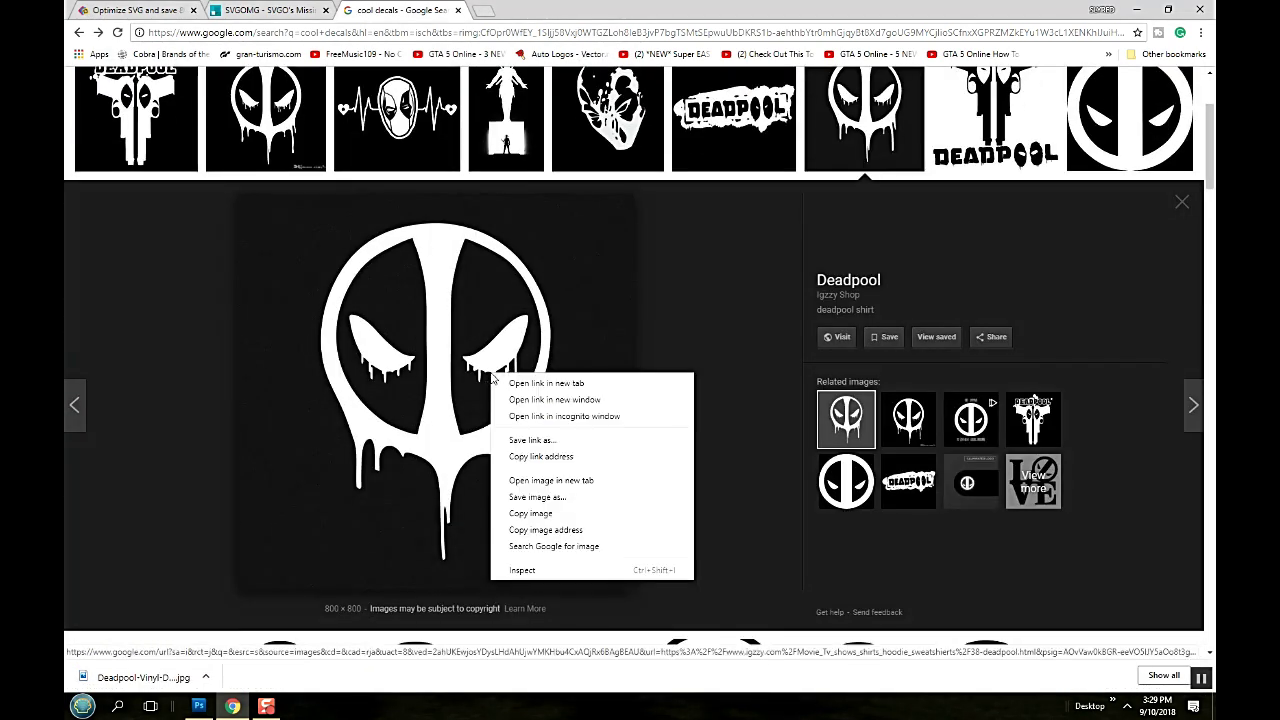
click(536, 498)
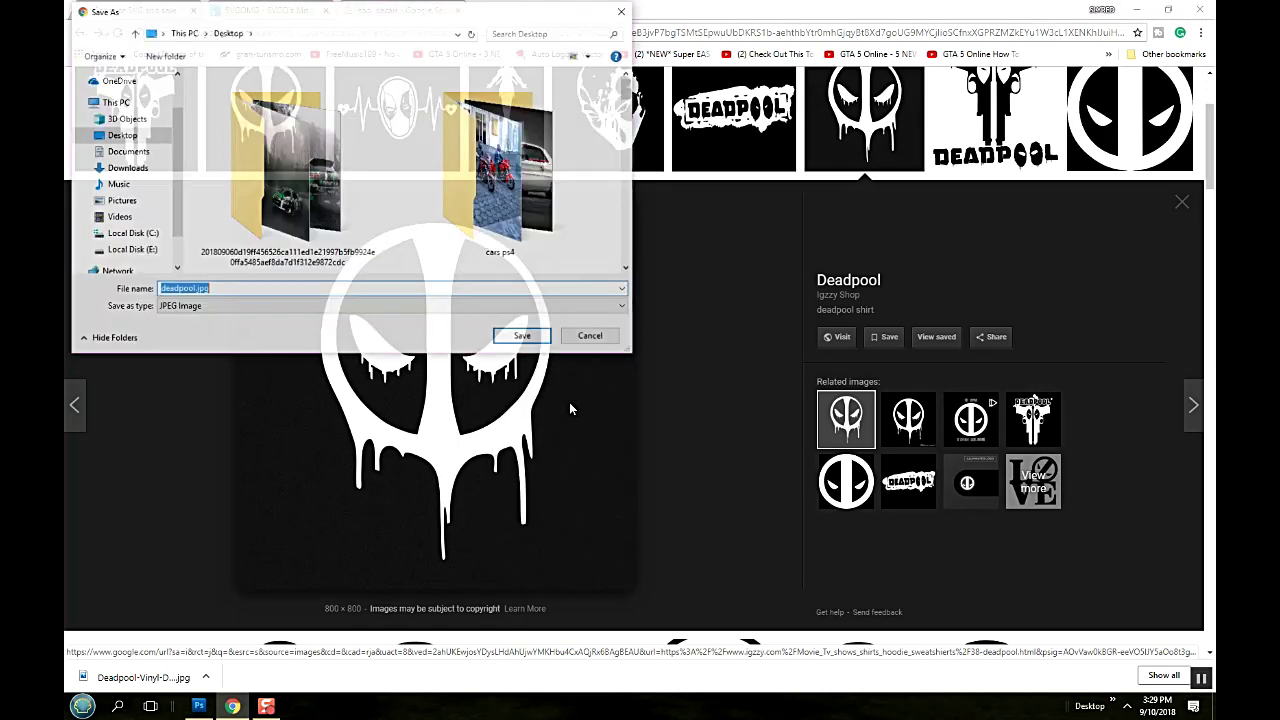
key(Return)
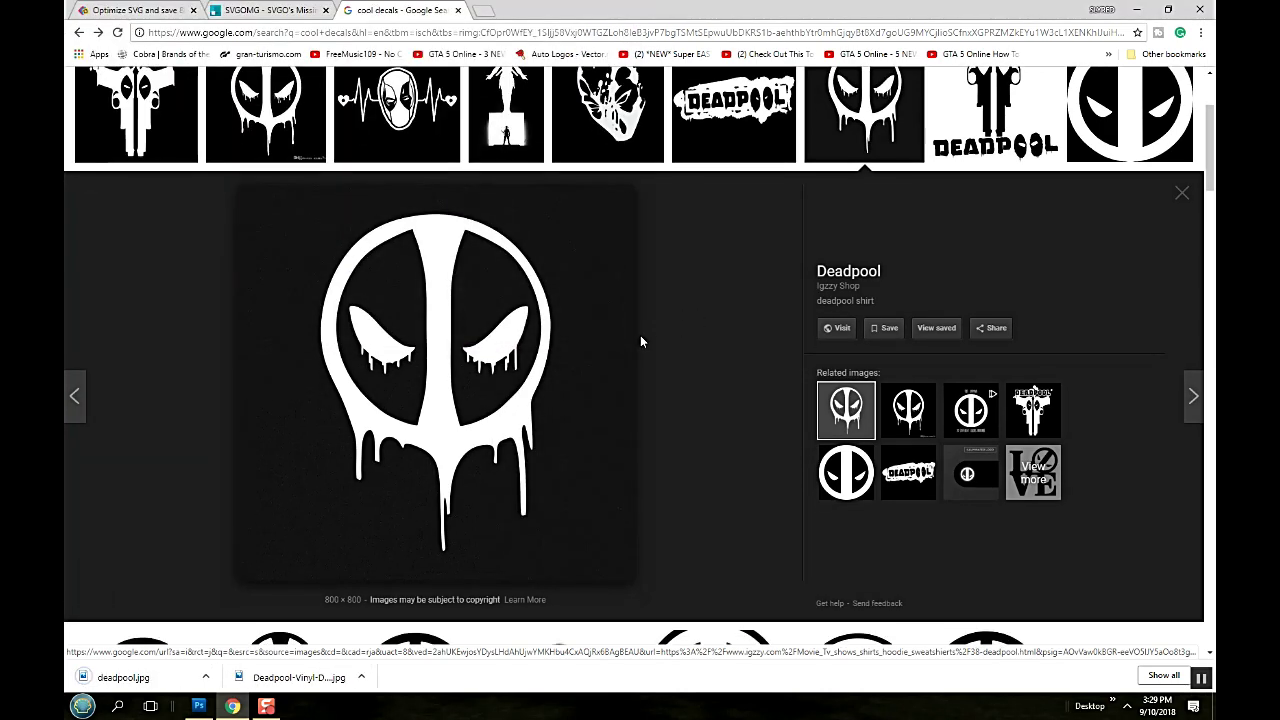
- Save the black dripping Deadpool face decal as s-l300.png, then minimize the browser
scroll(640, 338, down, 2)
scroll(636, 343, up, 3)
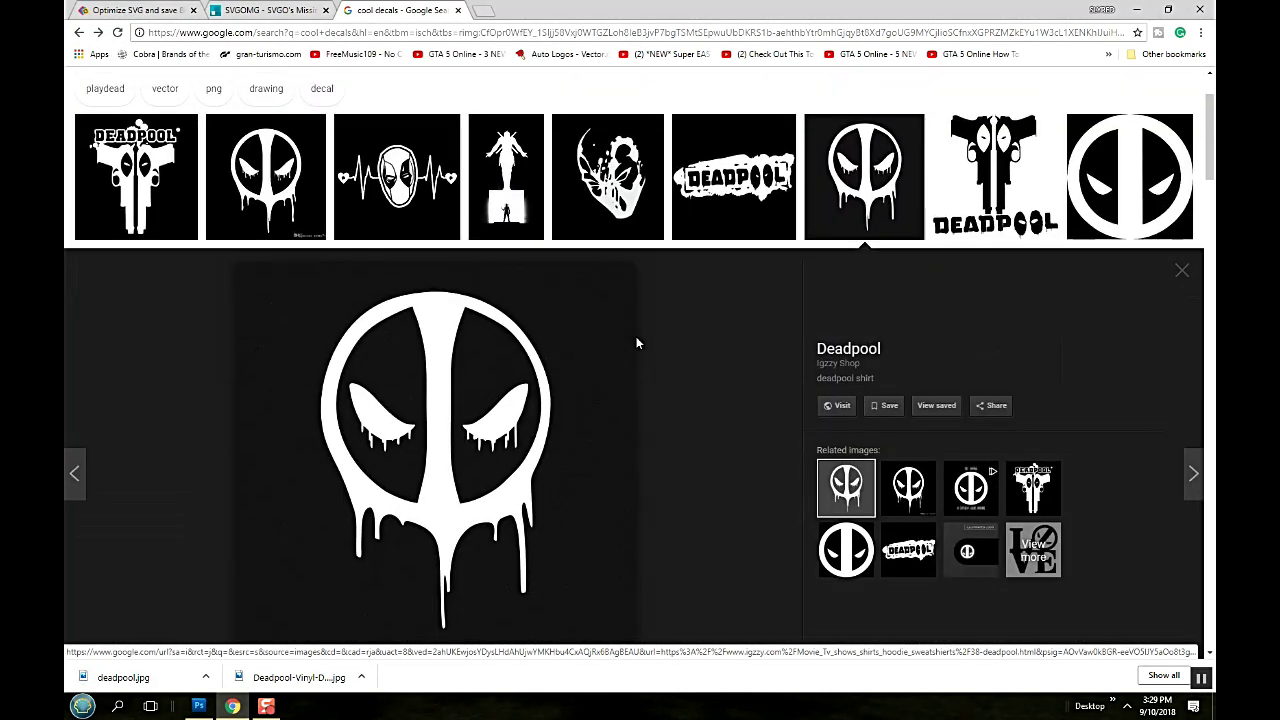
scroll(636, 343, down, 1)
scroll(636, 343, down, 3)
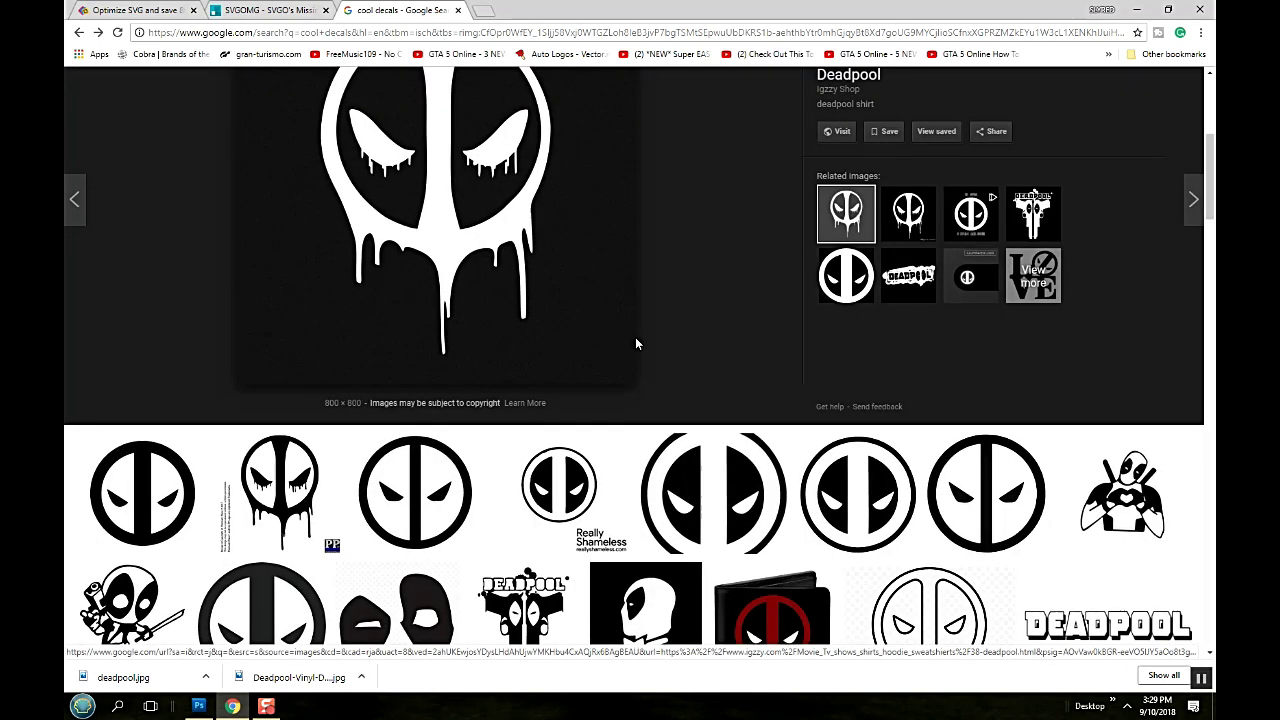
click(291, 493)
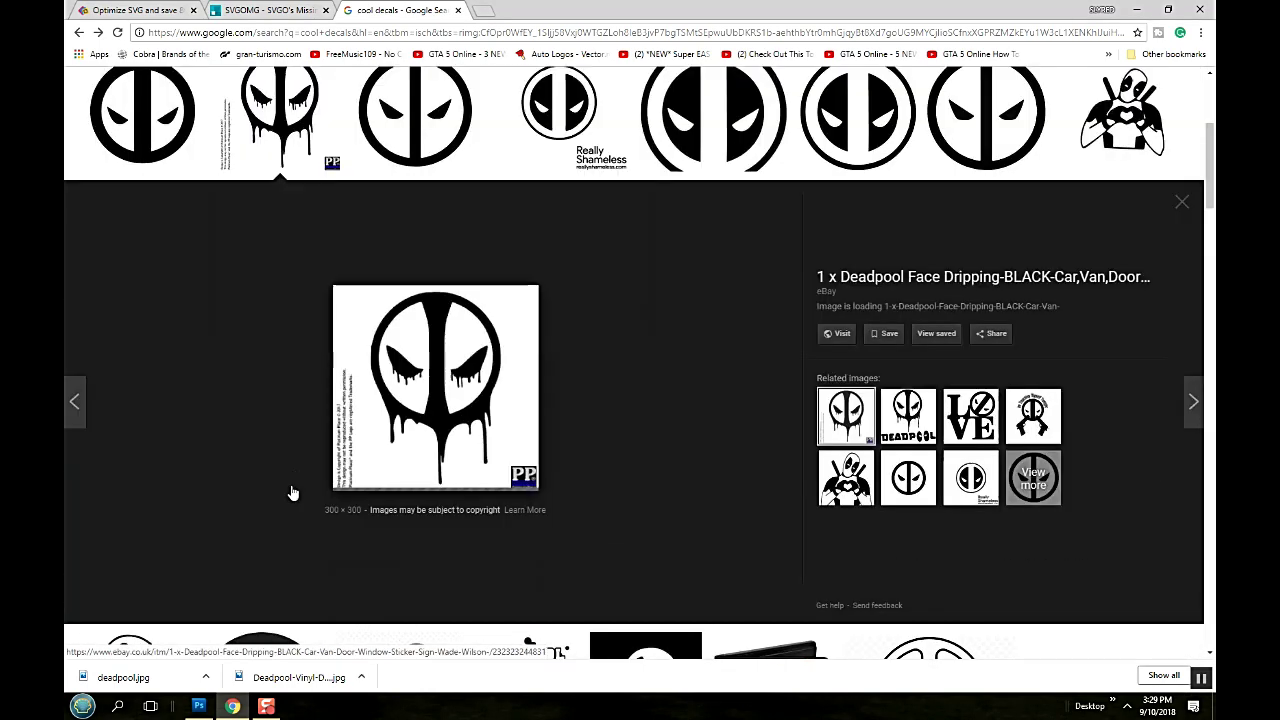
right_click(470, 360)
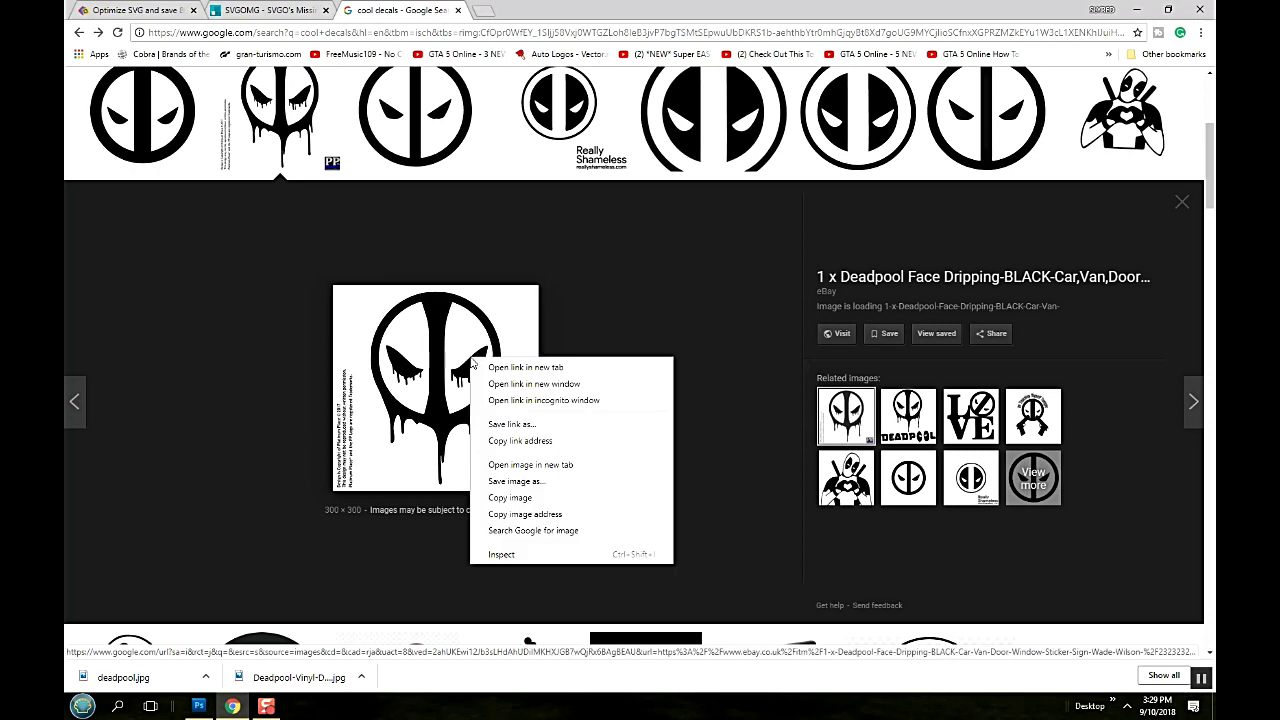
click(1030, 422)
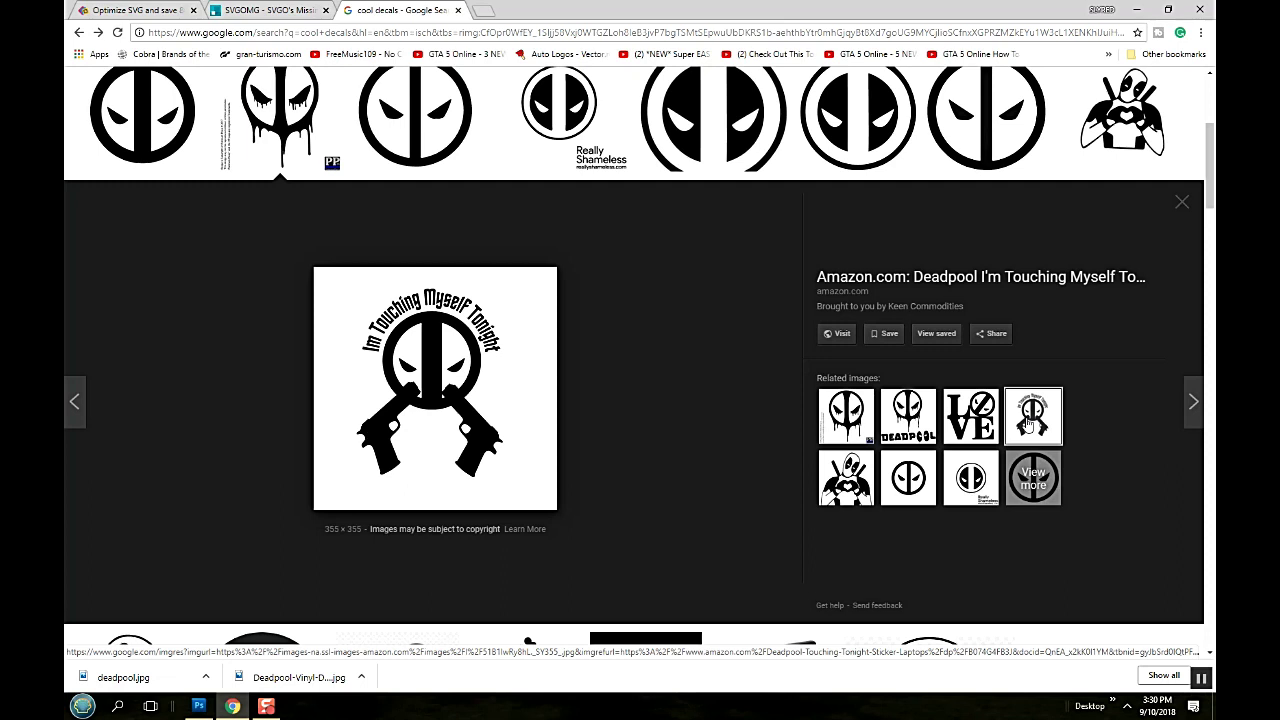
click(850, 418)
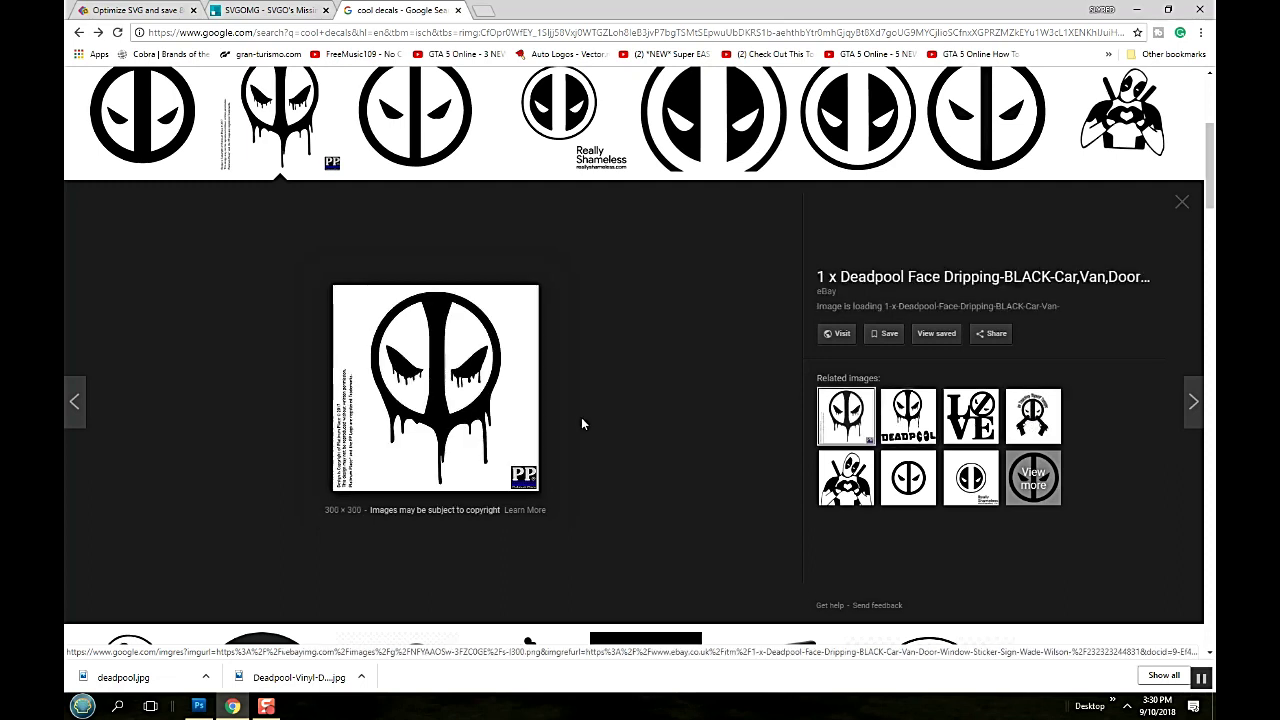
right_click(435, 398)
click(490, 517)
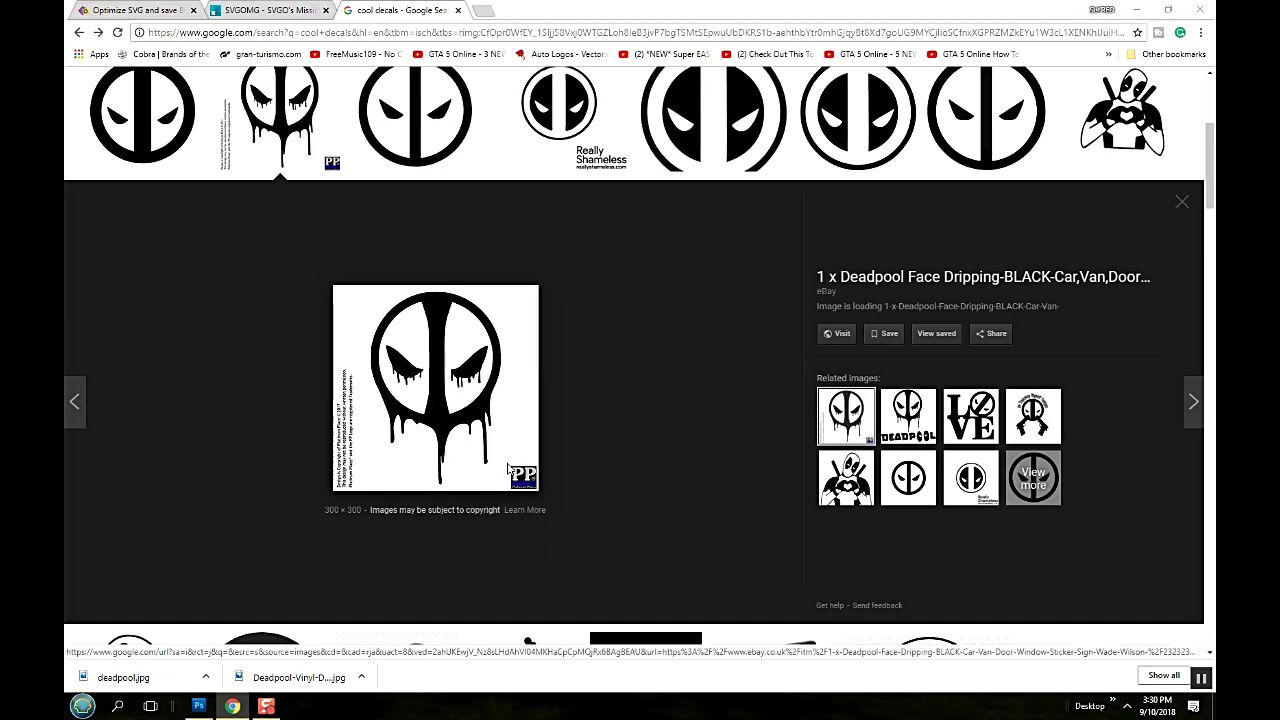
click(523, 334)
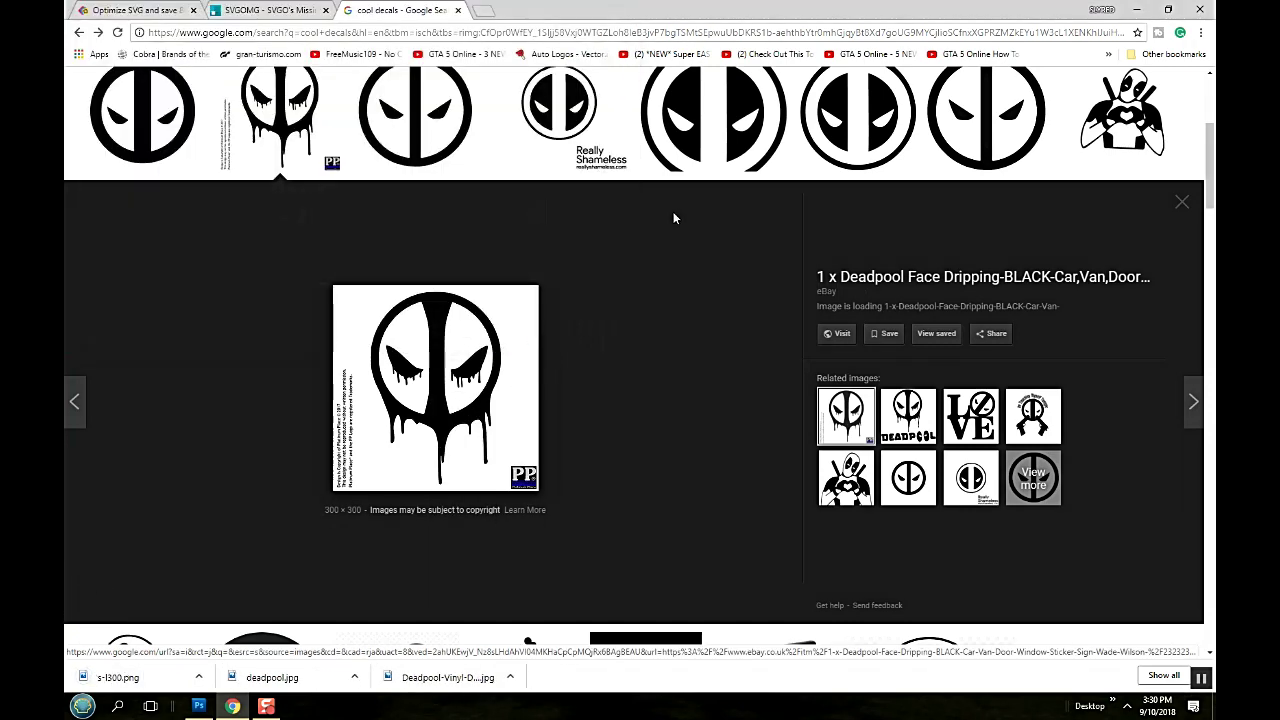
click(1137, 12)
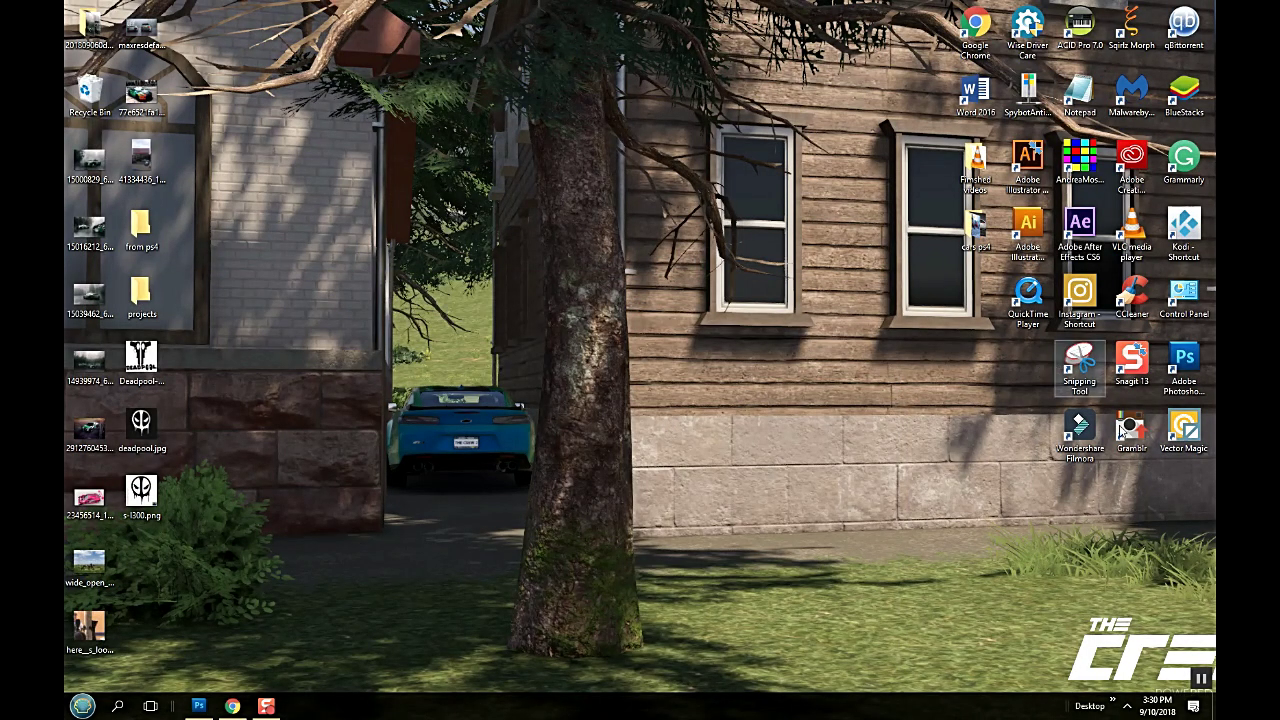
- Launch Vector Magic and trace the twin-pistol image as high-quality, two-colour blended-edge artwork
double_click(1187, 437)
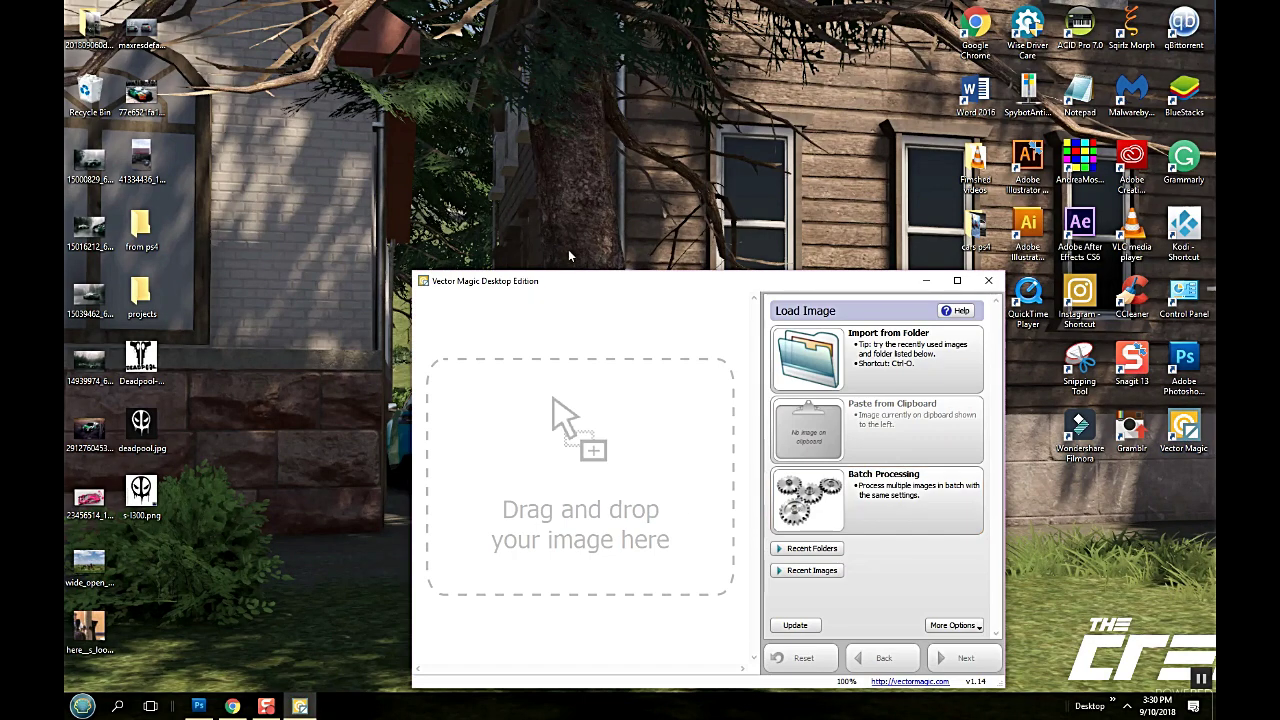
drag(588, 284, 549, 149)
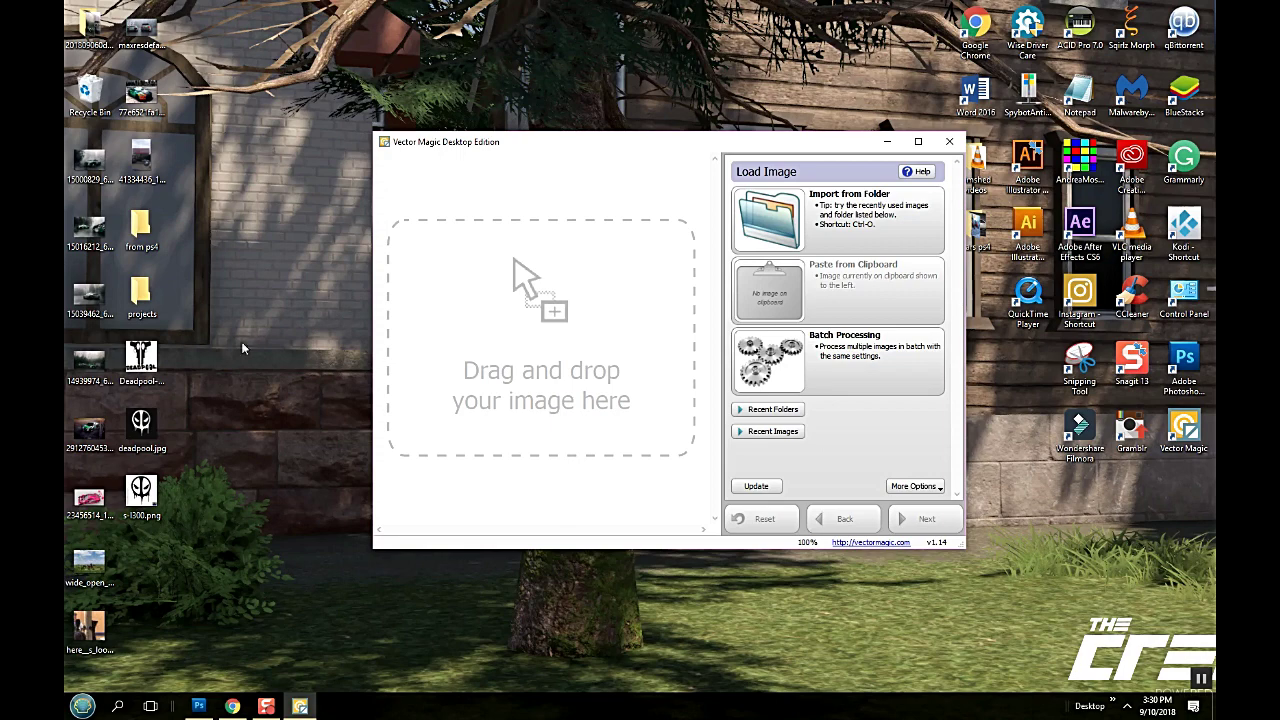
drag(150, 362, 545, 333)
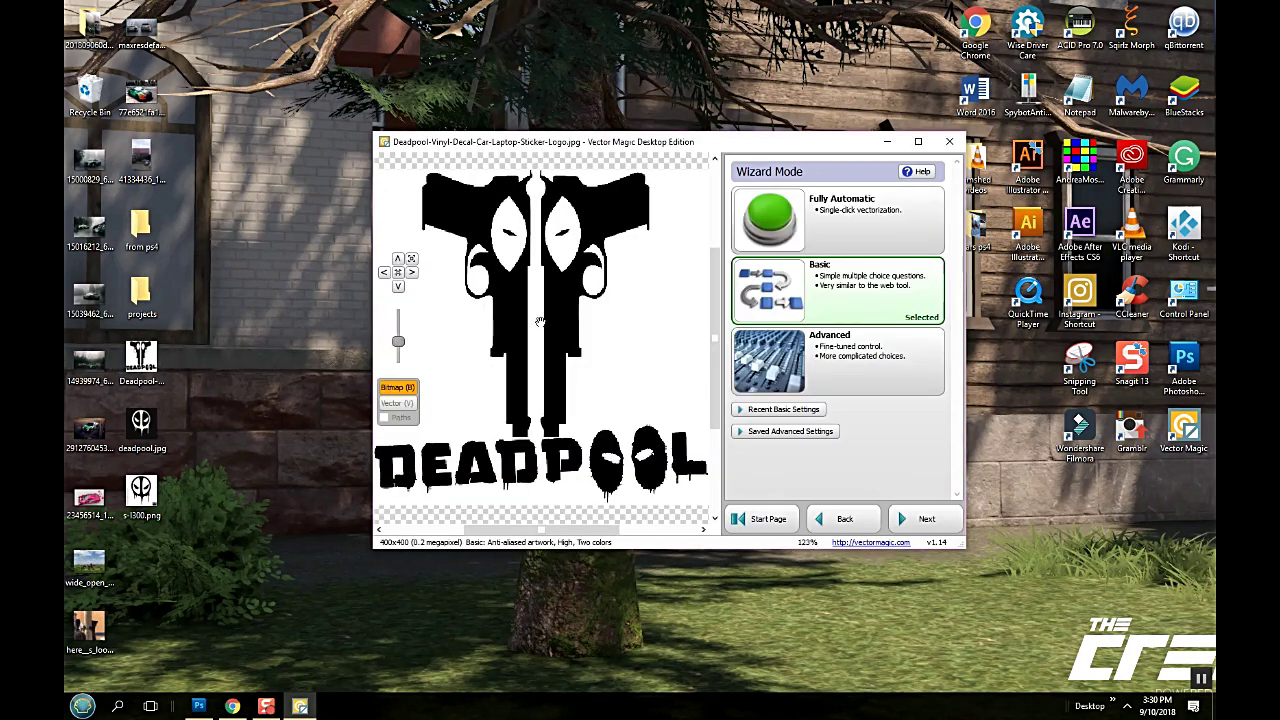
click(855, 280)
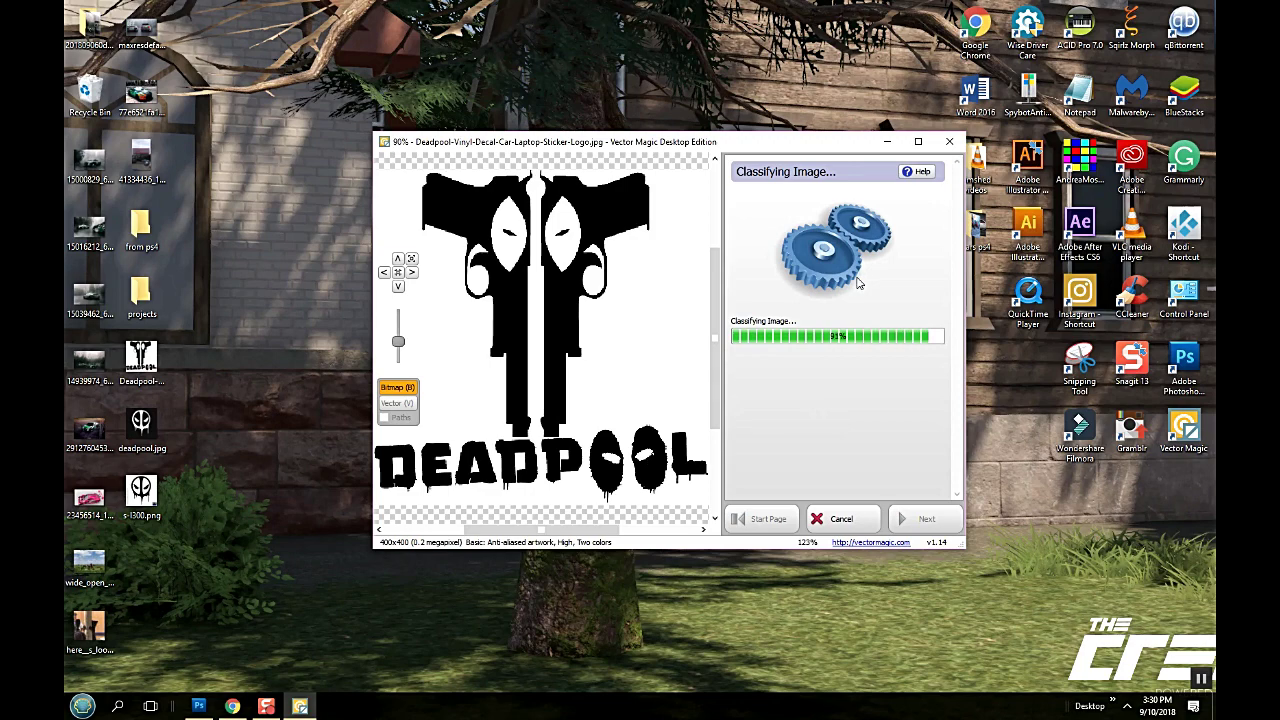
click(862, 291)
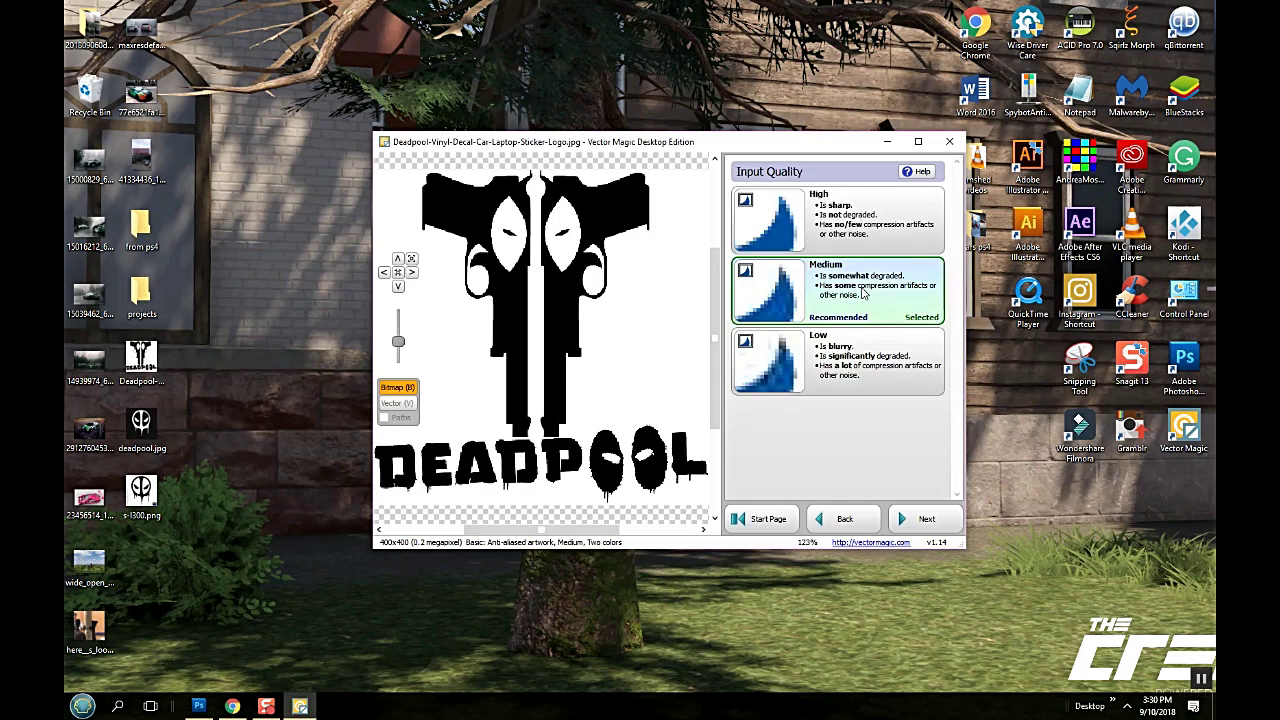
click(845, 224)
click(845, 224)
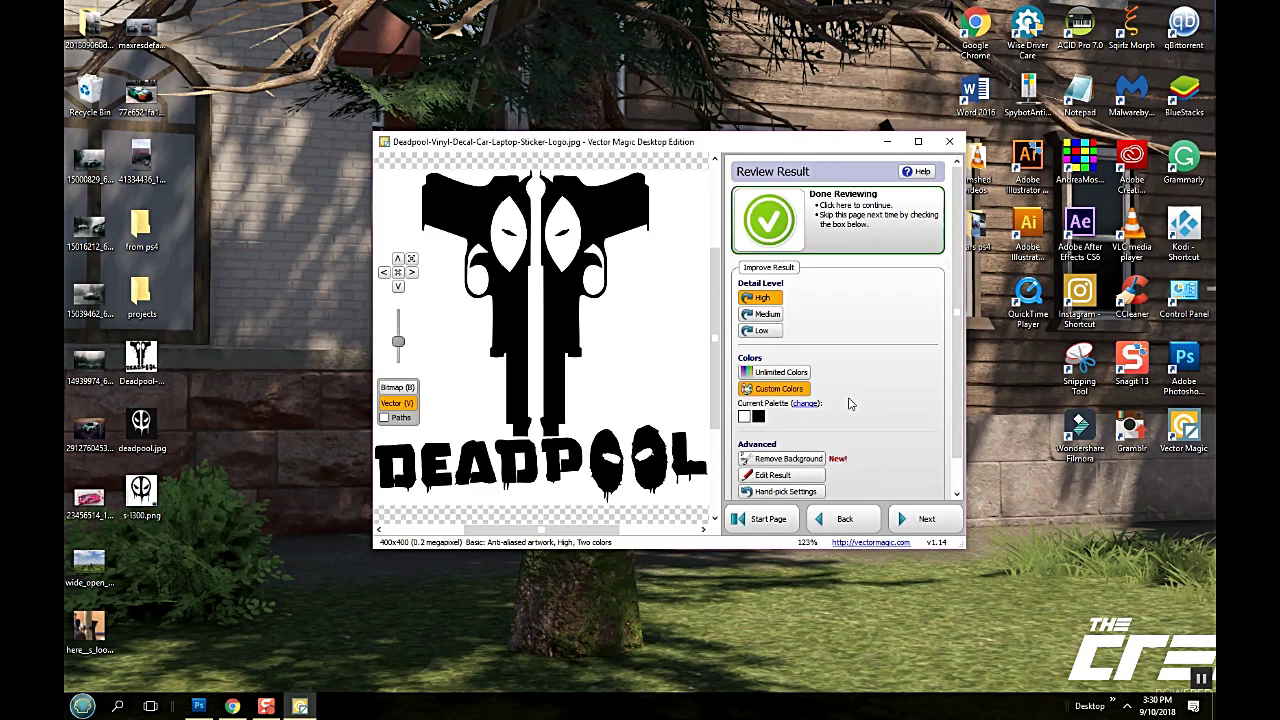
- Erase the white background and the white inside the left gun's trigger guard
click(810, 459)
click(620, 380)
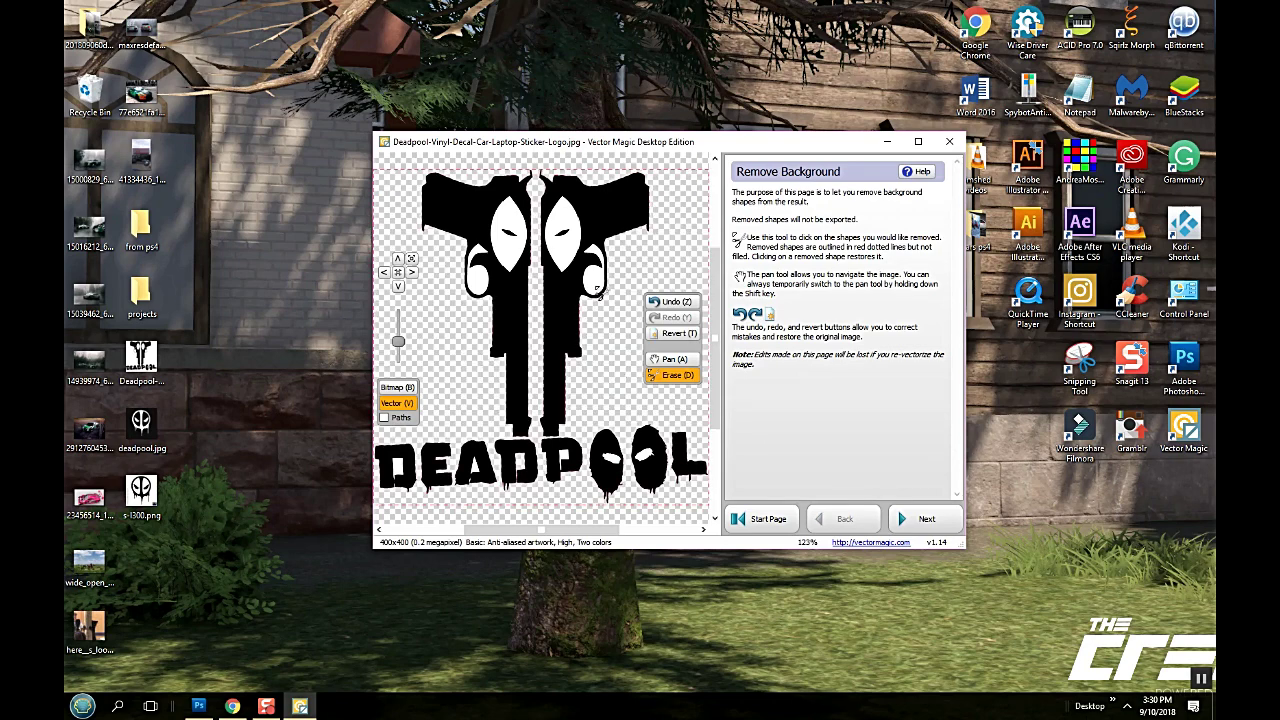
click(478, 278)
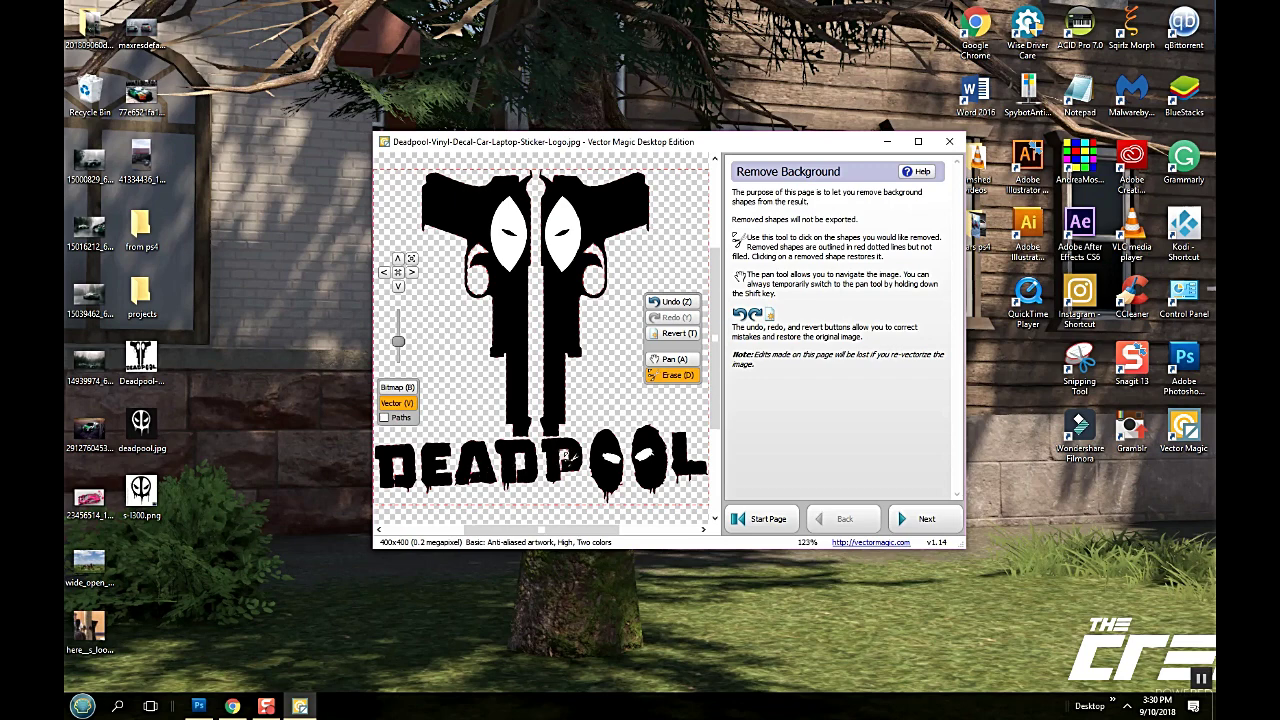
click(933, 528)
- Save the logo in the default Illustrator format, then delete that .ai file
click(927, 519)
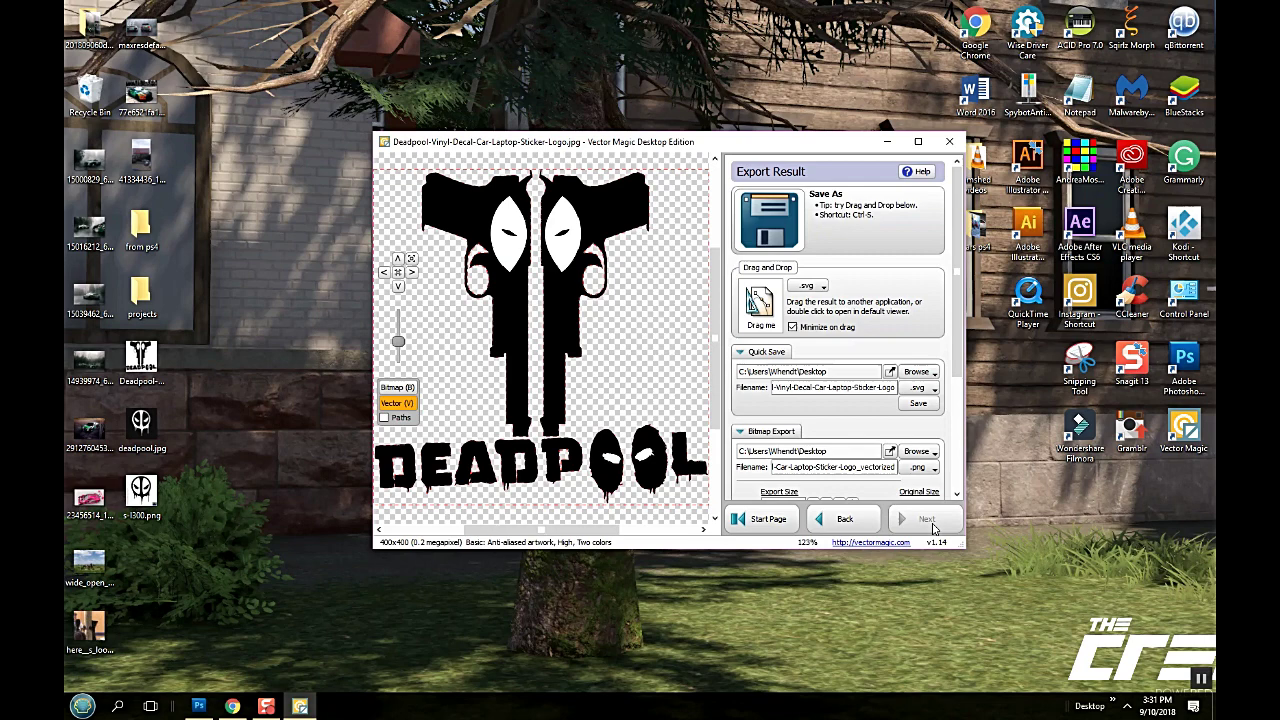
click(873, 238)
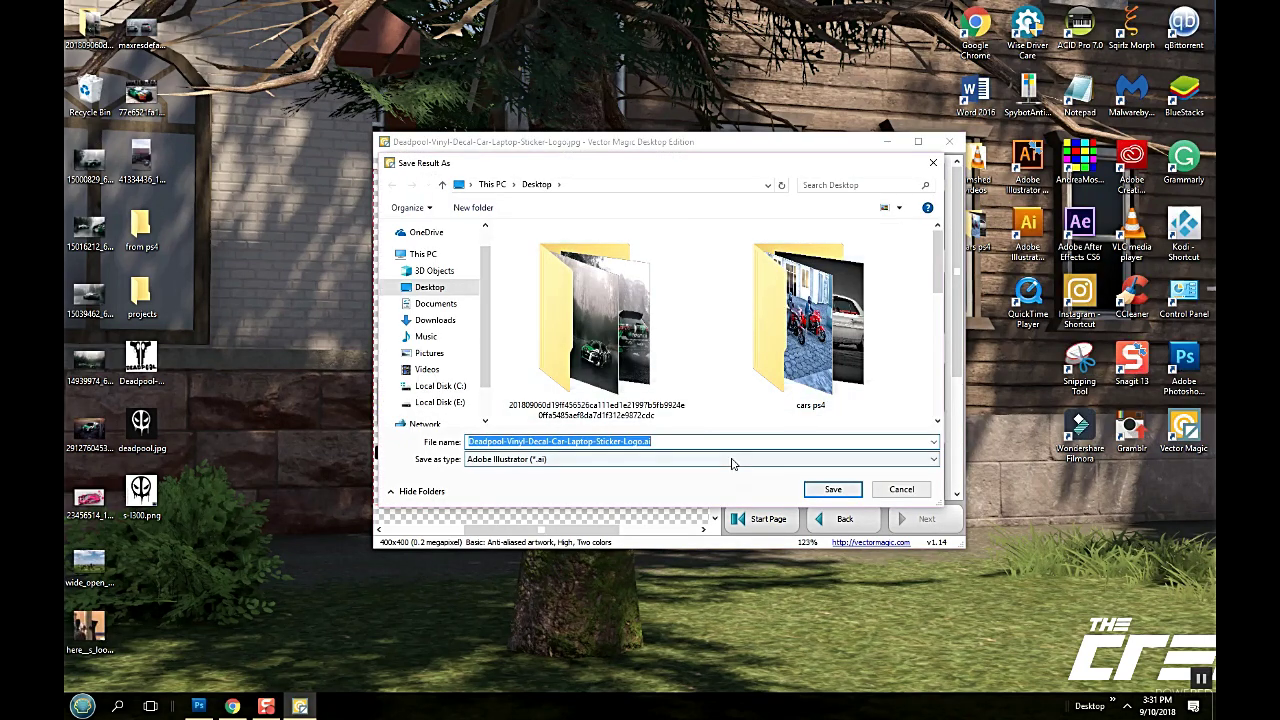
click(831, 489)
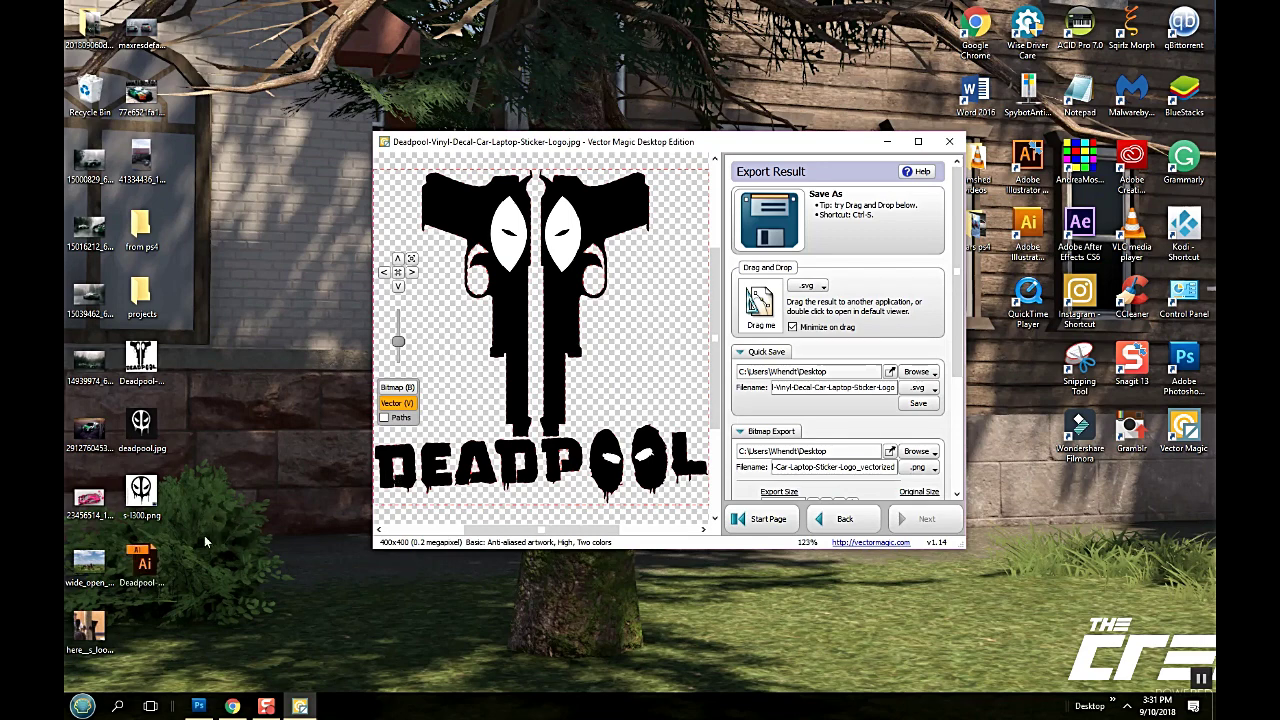
right_click(150, 421)
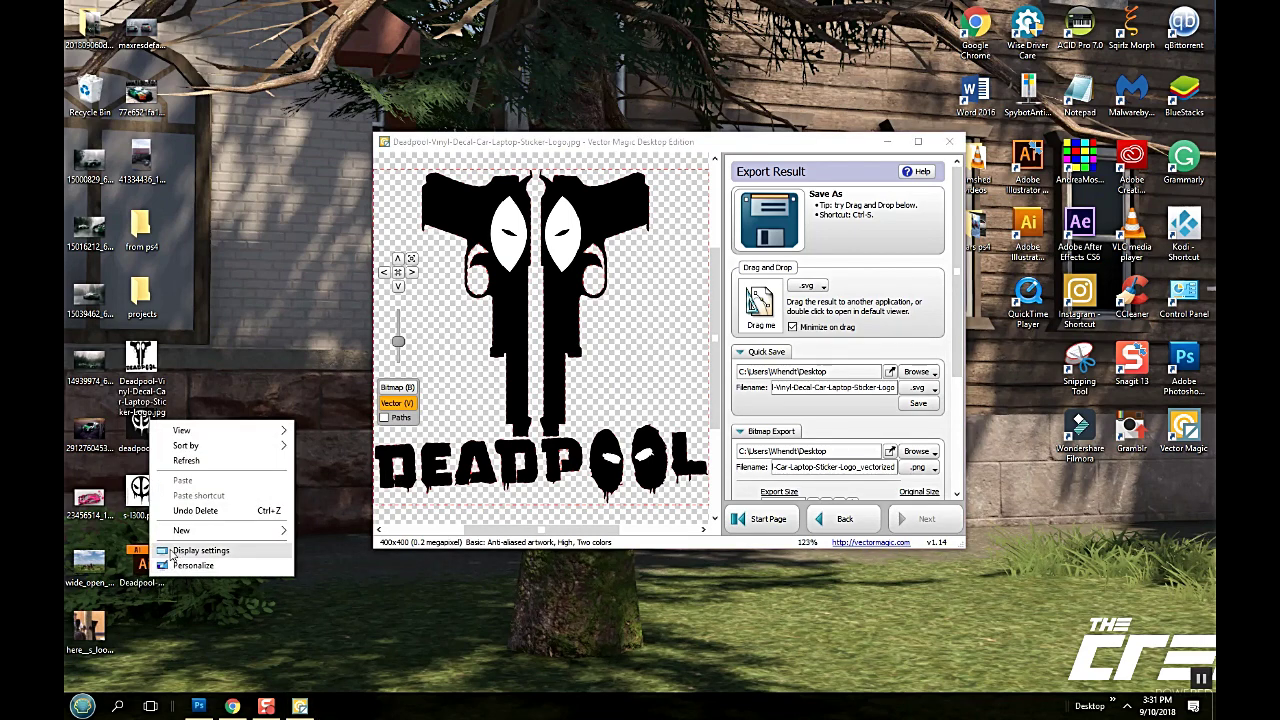
right_click(141, 558)
click(196, 511)
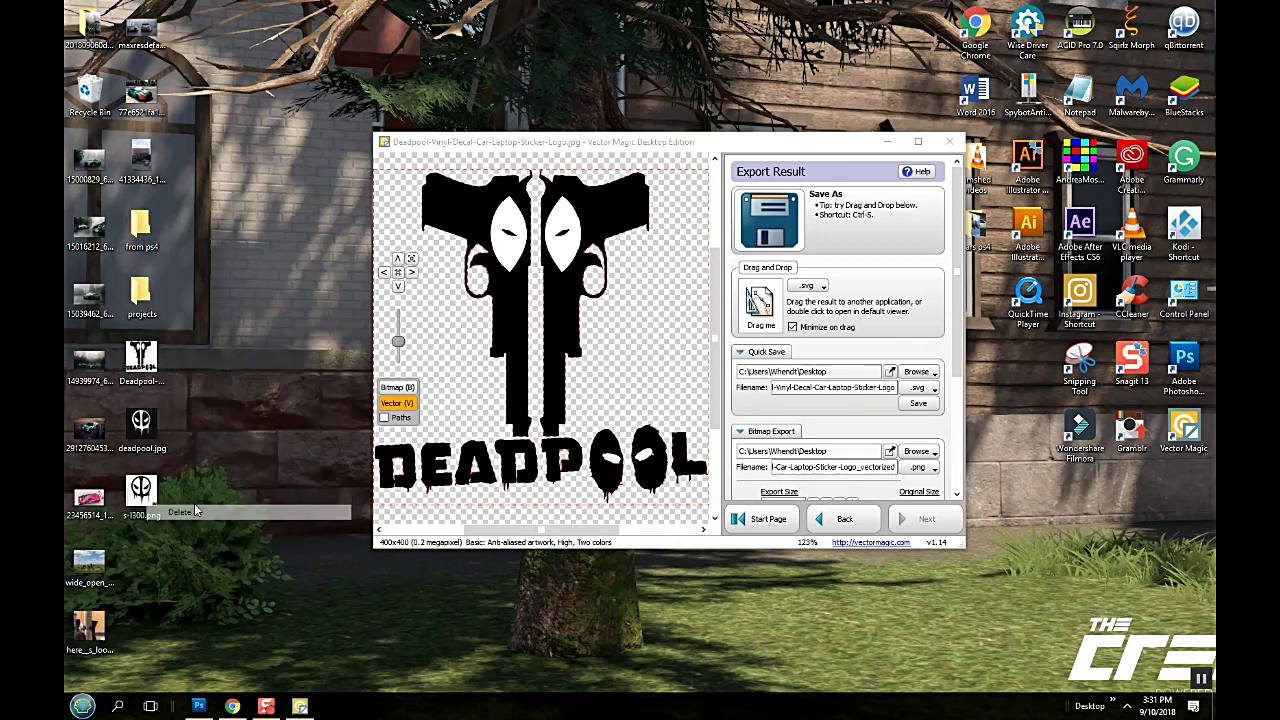
- Re-save the logo to the desktop as Deadpool-Vinyl-Decal-Car-Laptop-Sticker-Logo.svg in SVG format
click(790, 218)
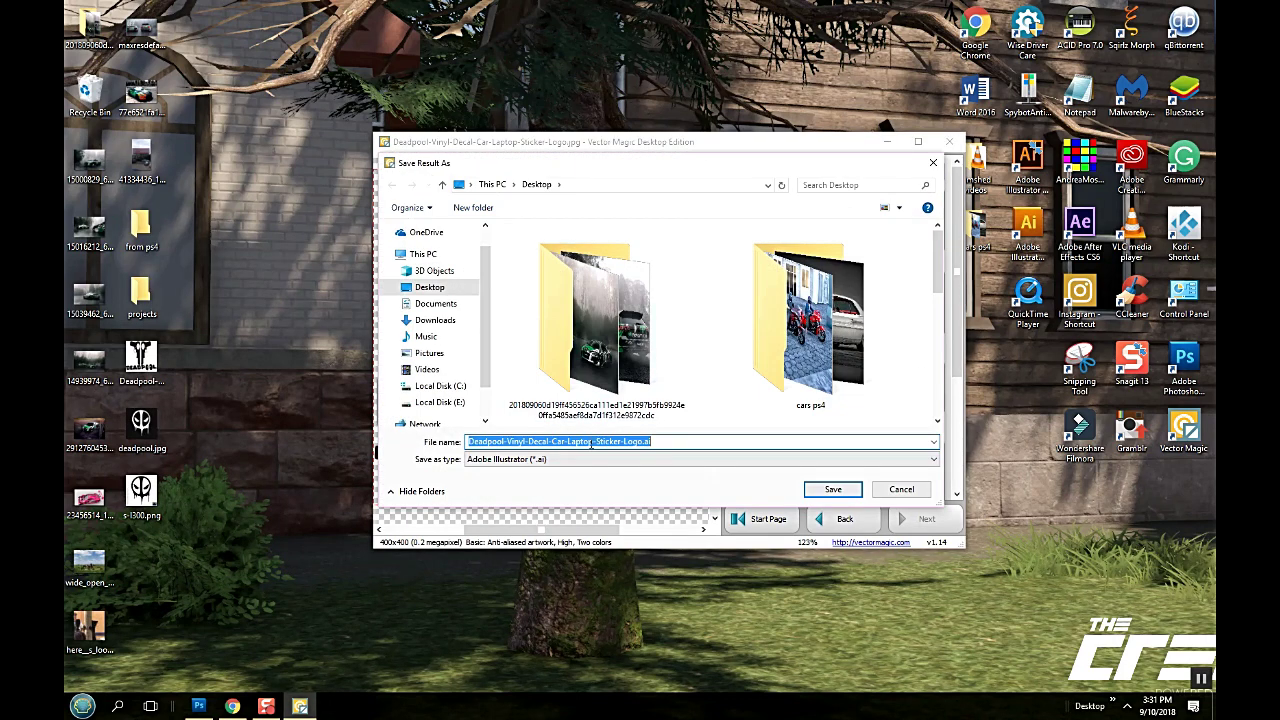
click(591, 460)
click(597, 527)
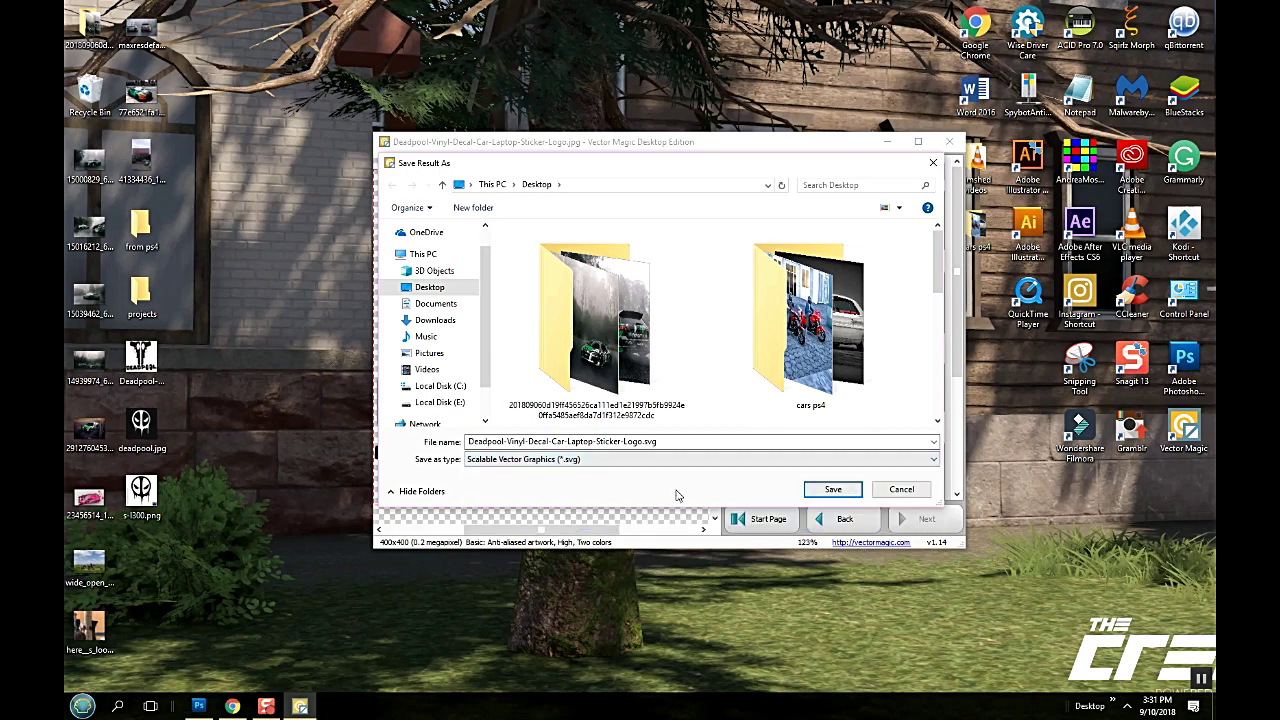
click(833, 489)
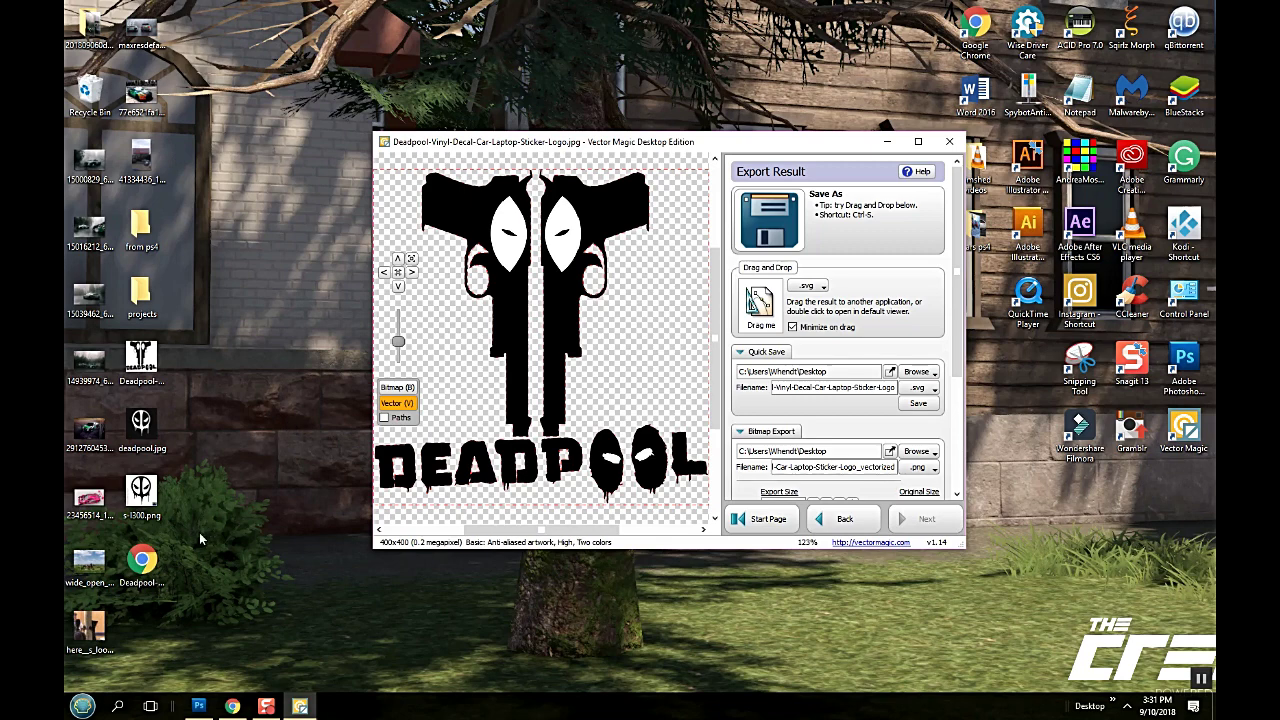
- Confirm in Properties that the SVG is 20.5 KB, then move it to the desktop's top
click(155, 573)
right_click(155, 573)
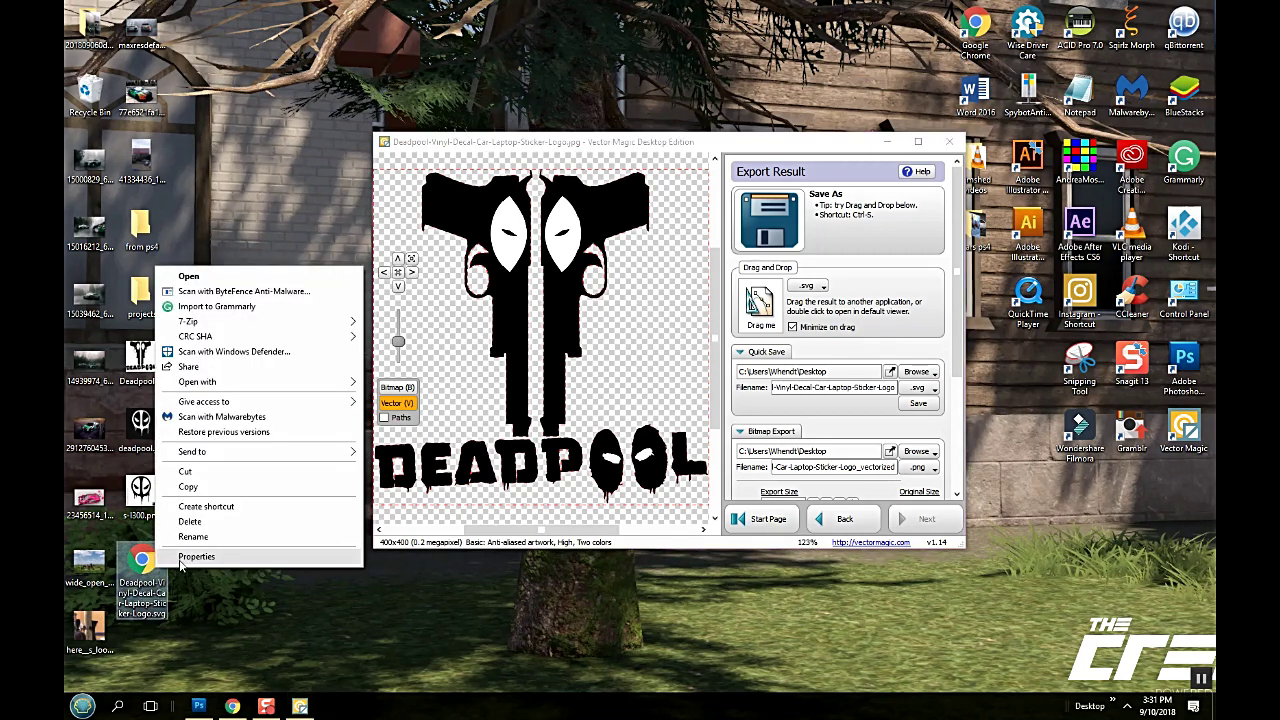
click(196, 556)
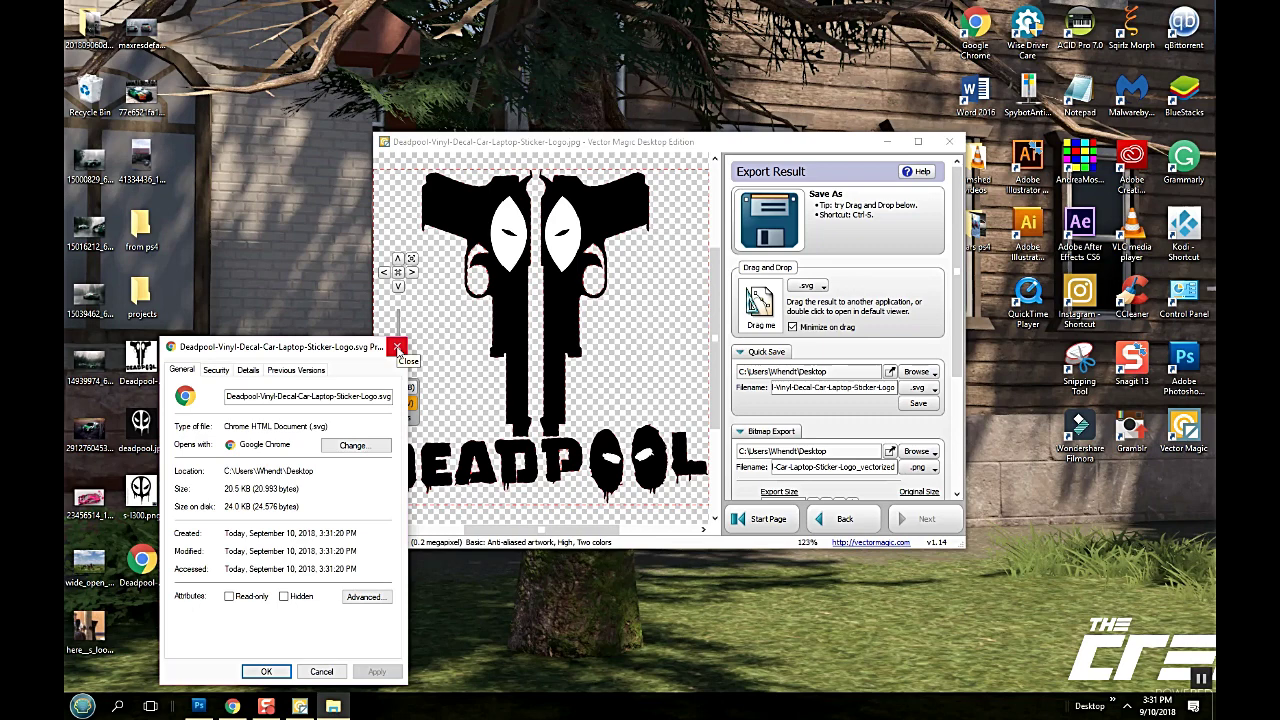
click(398, 350)
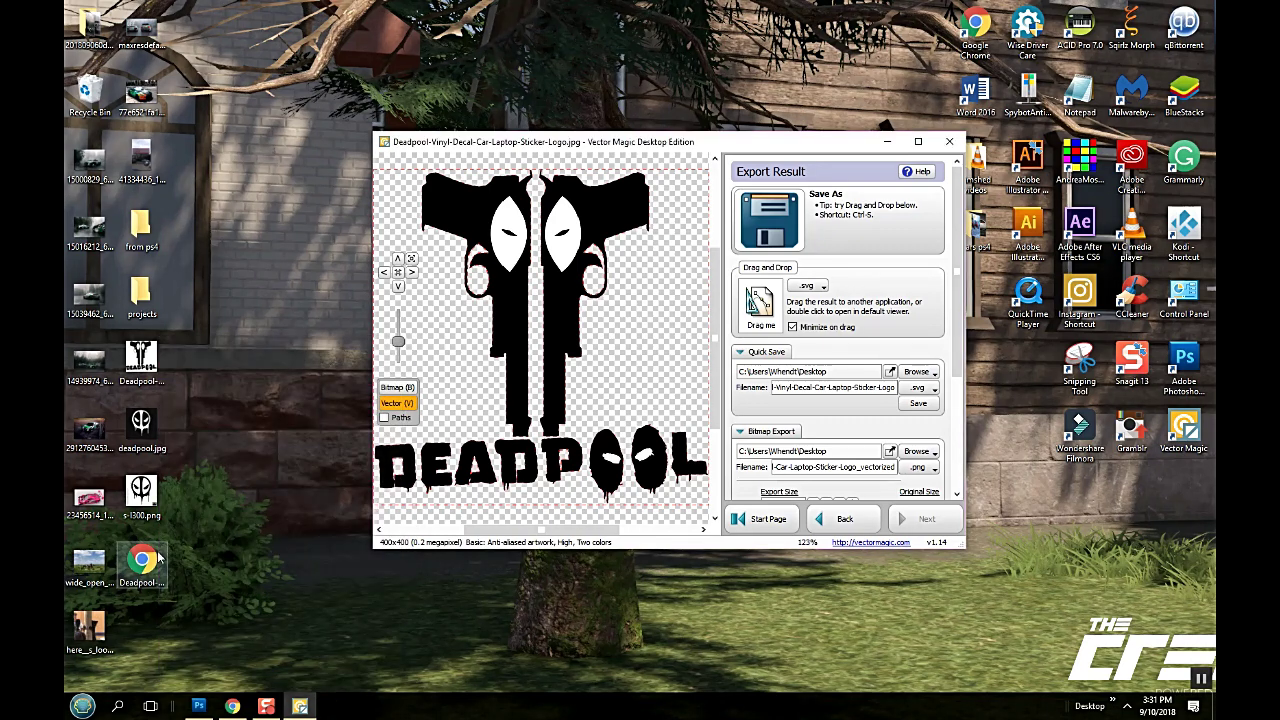
drag(157, 558, 250, 42)
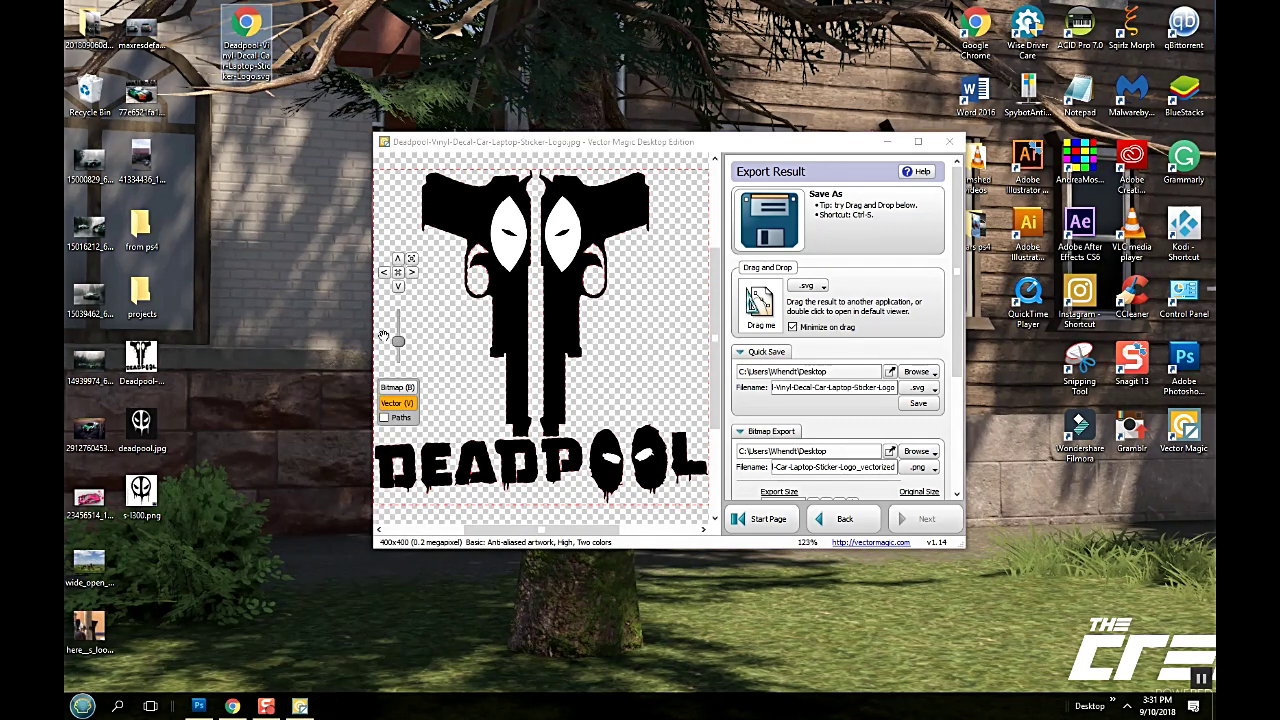
- Load deadpool.jpg and trace it as high-quality, two-colour artwork with blended edges
drag(150, 425, 612, 318)
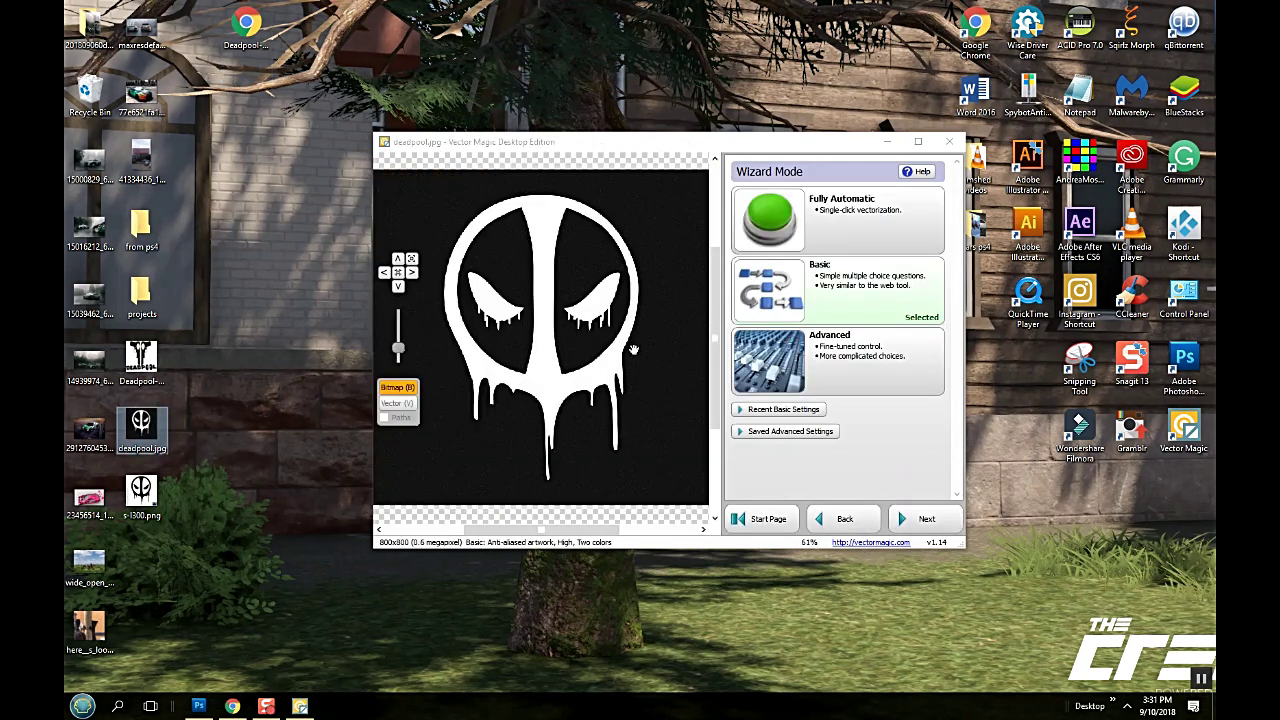
click(921, 523)
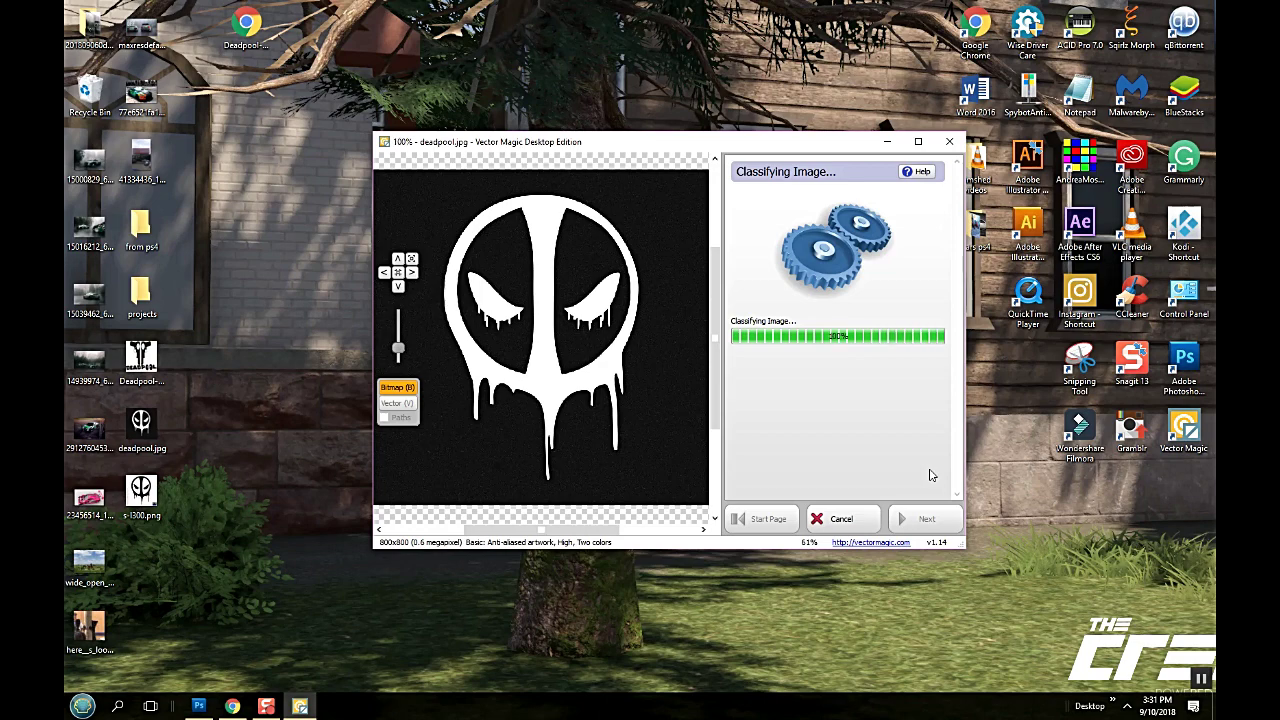
click(888, 290)
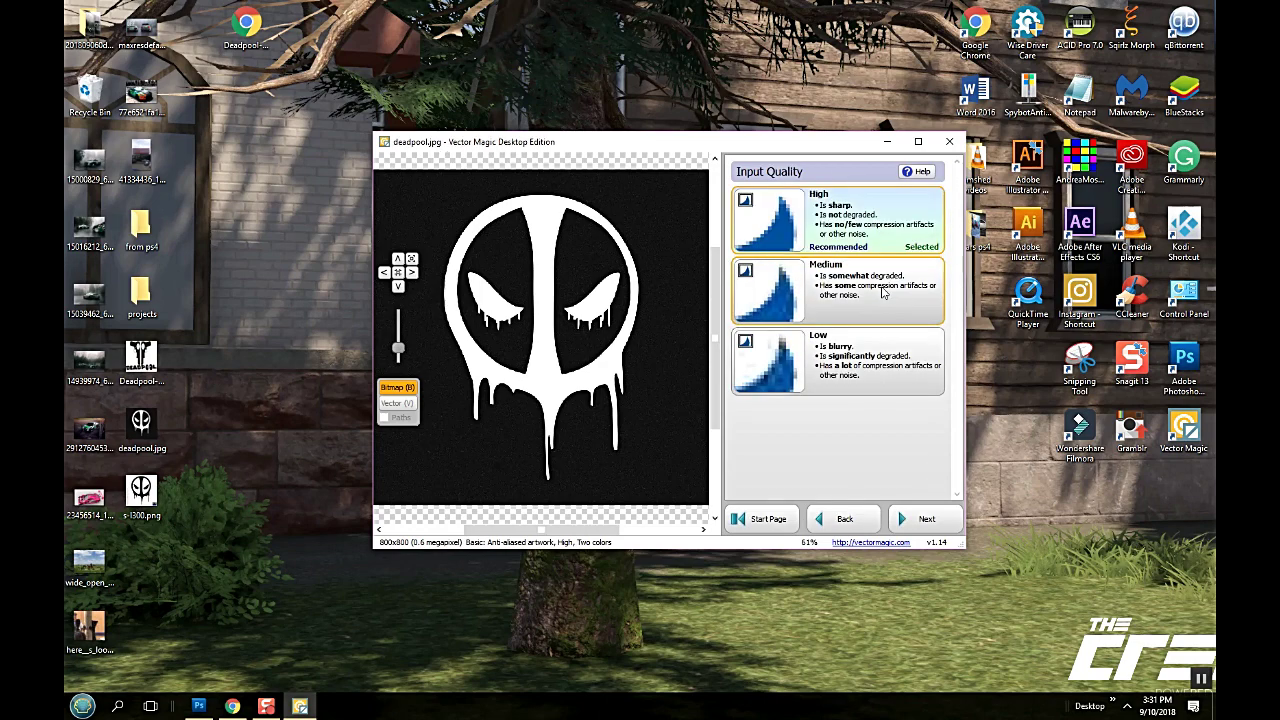
click(868, 228)
click(868, 227)
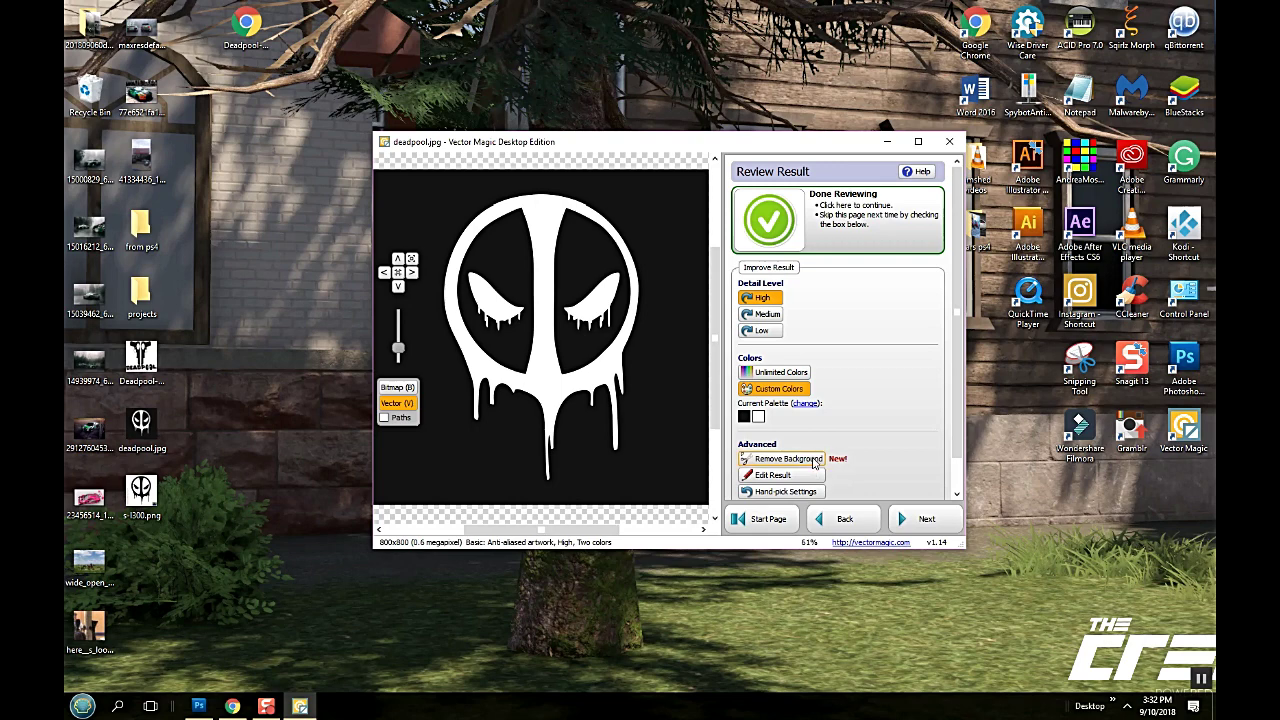
click(812, 459)
- Clear the black background around the Deadpool head, restoring both black mask halves
click(590, 357)
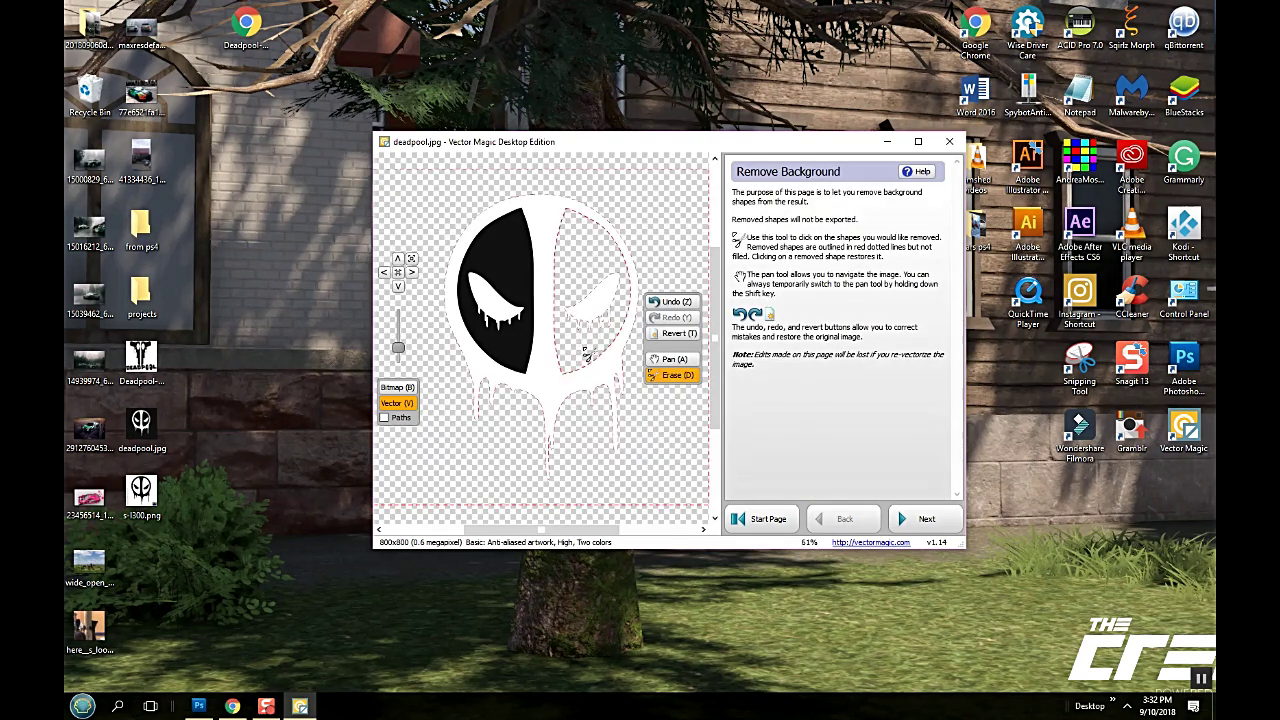
click(518, 347)
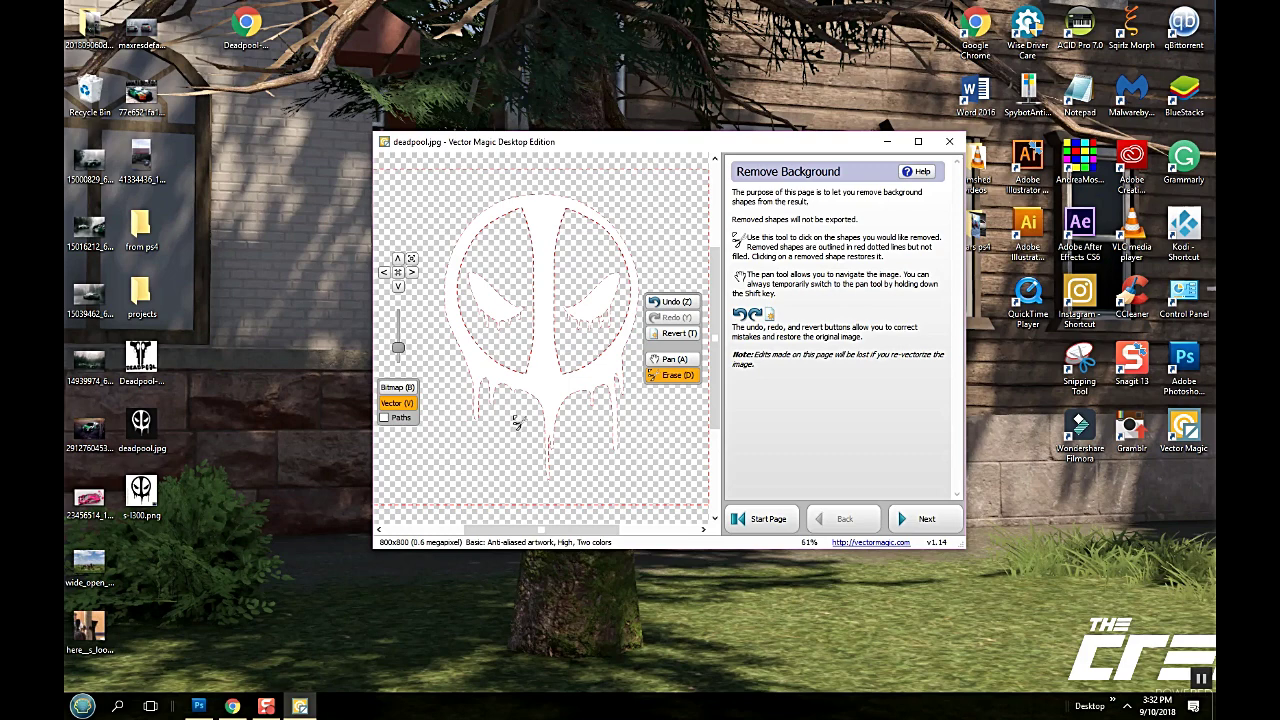
click(518, 360)
click(580, 352)
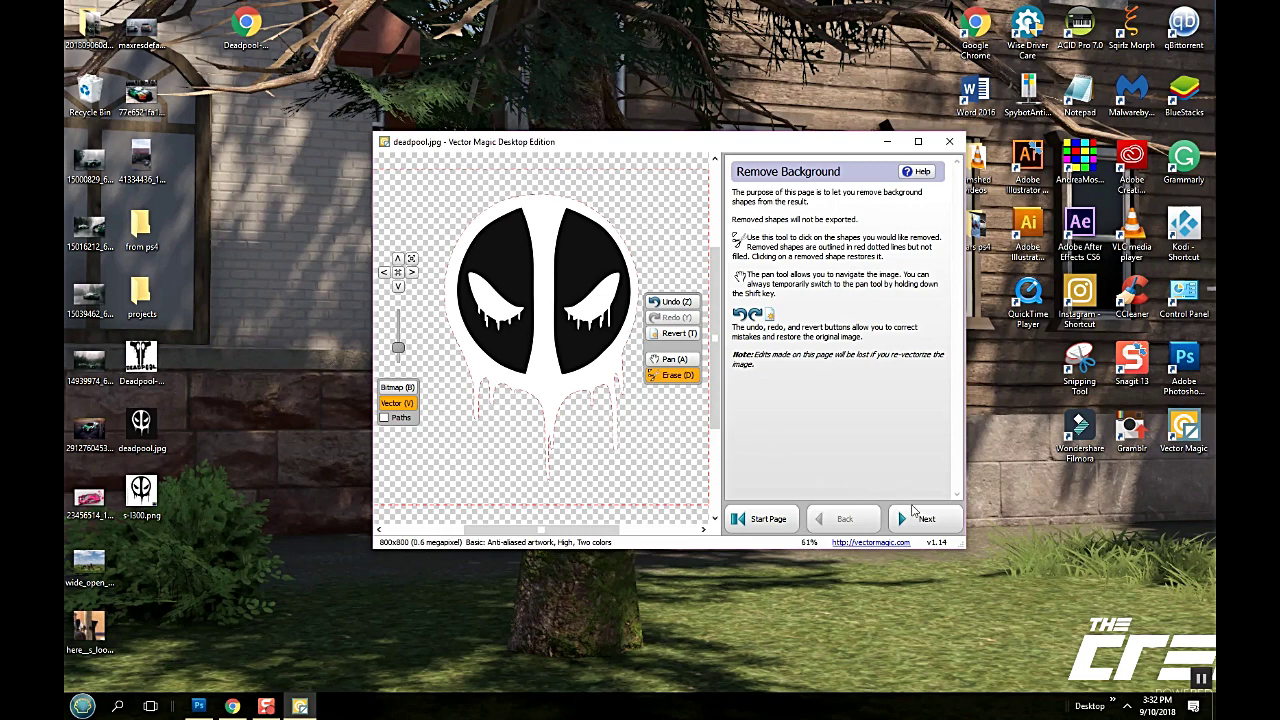
click(927, 520)
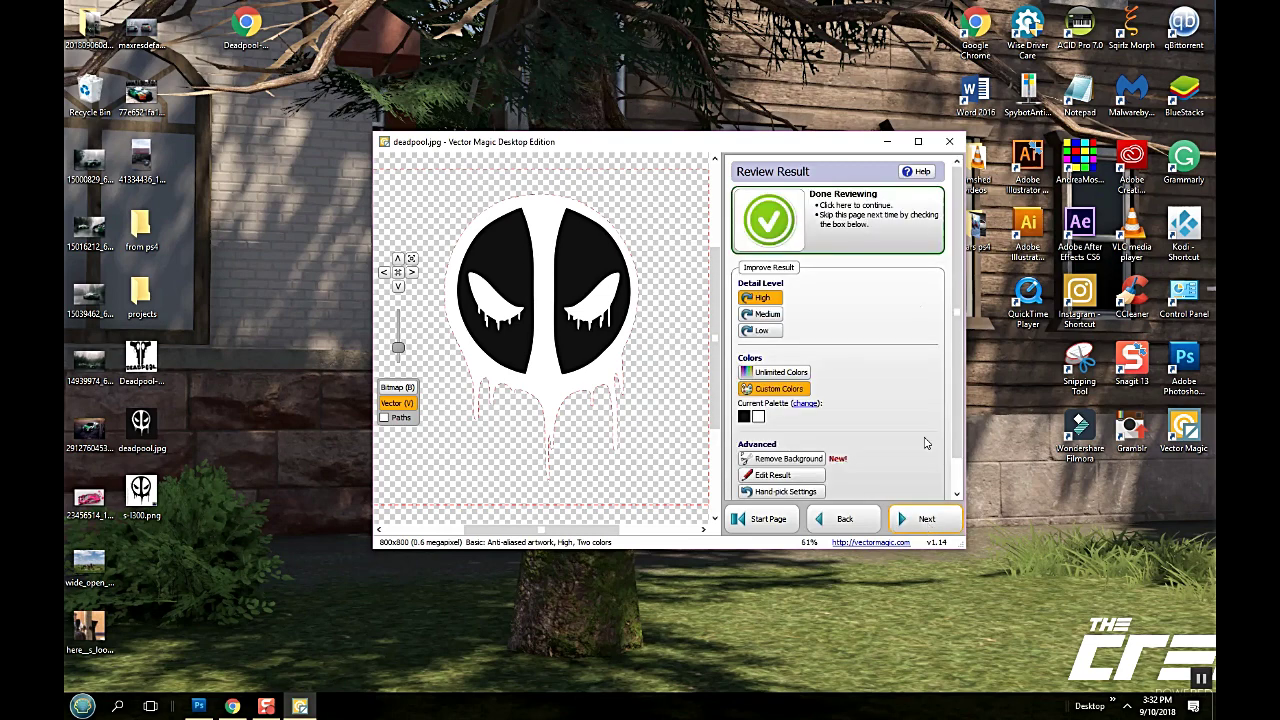
- Export the traced head to the desktop as deadpool.svg in SVG format
click(897, 244)
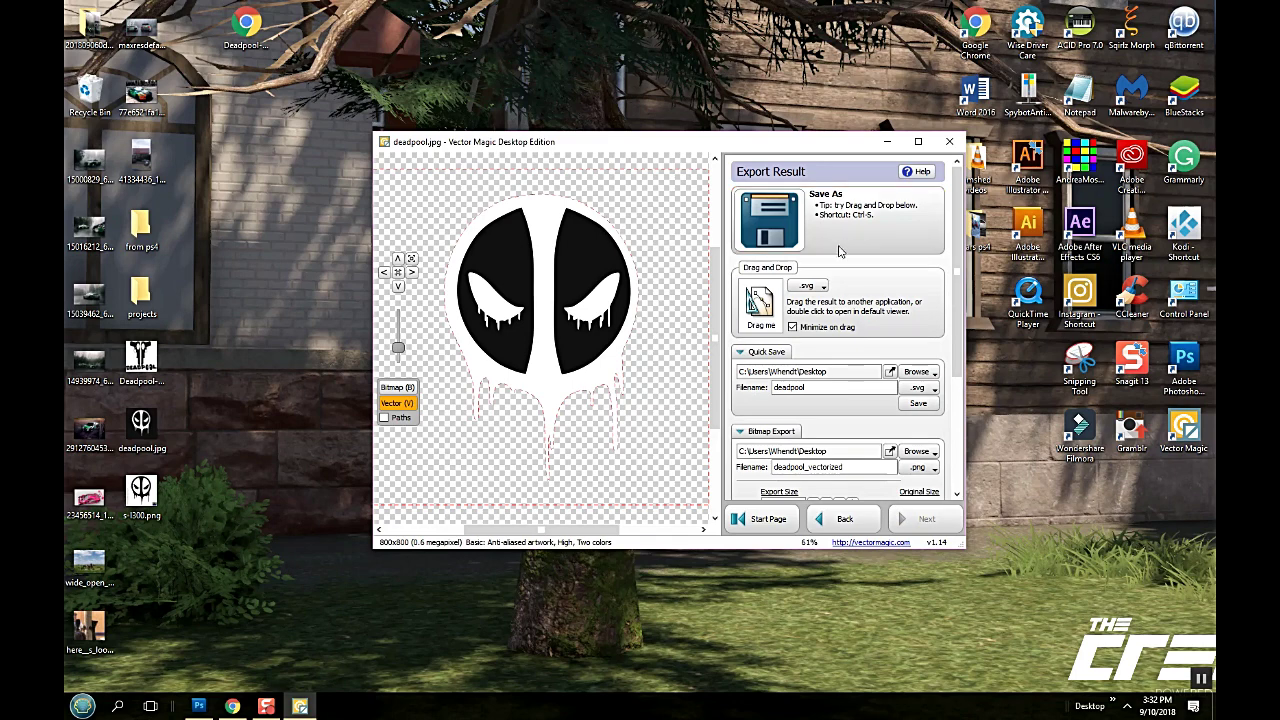
click(856, 244)
click(709, 461)
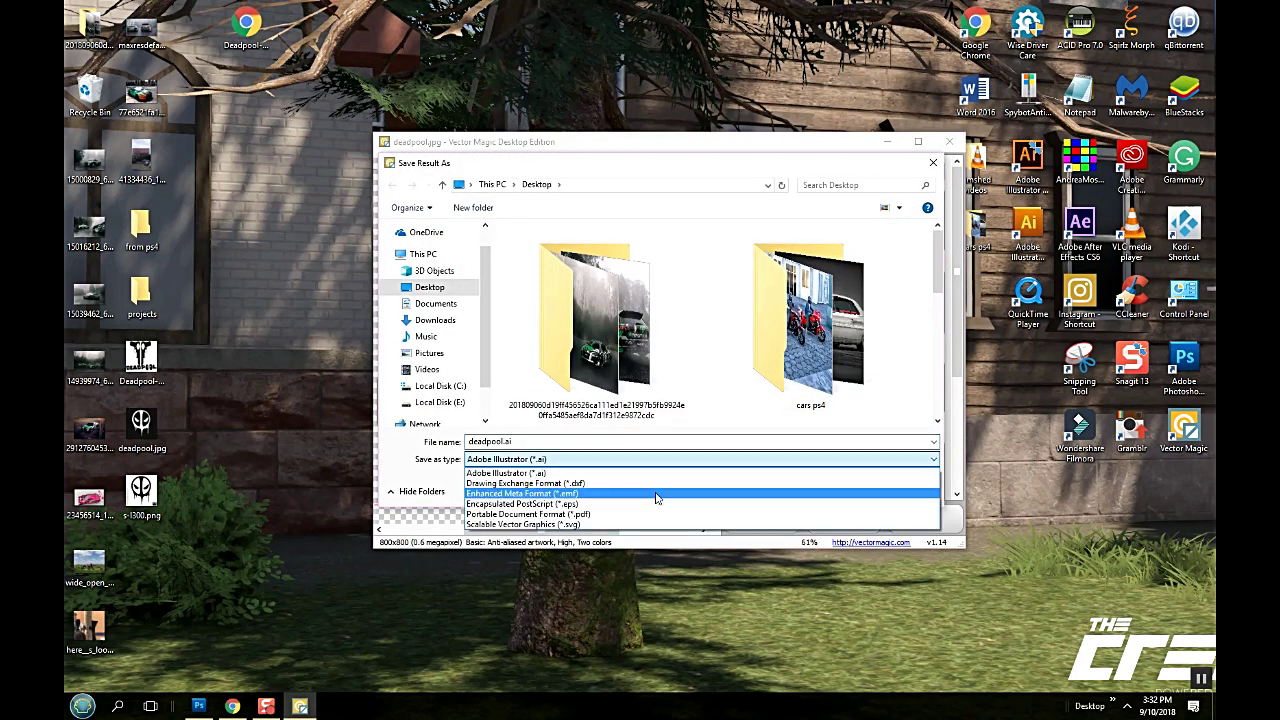
click(671, 524)
click(823, 492)
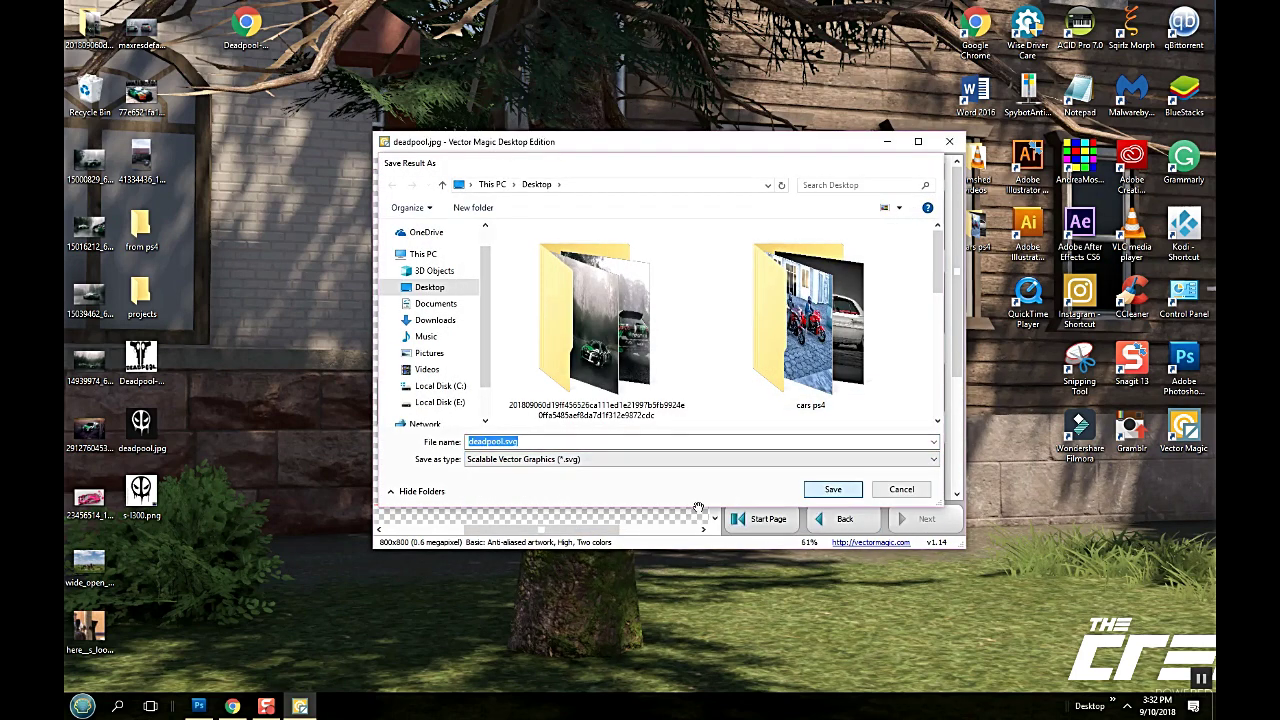
- Confirm in Properties that deadpool.svg is 12.1 KB, then move it to the desktop's top
right_click(162, 576)
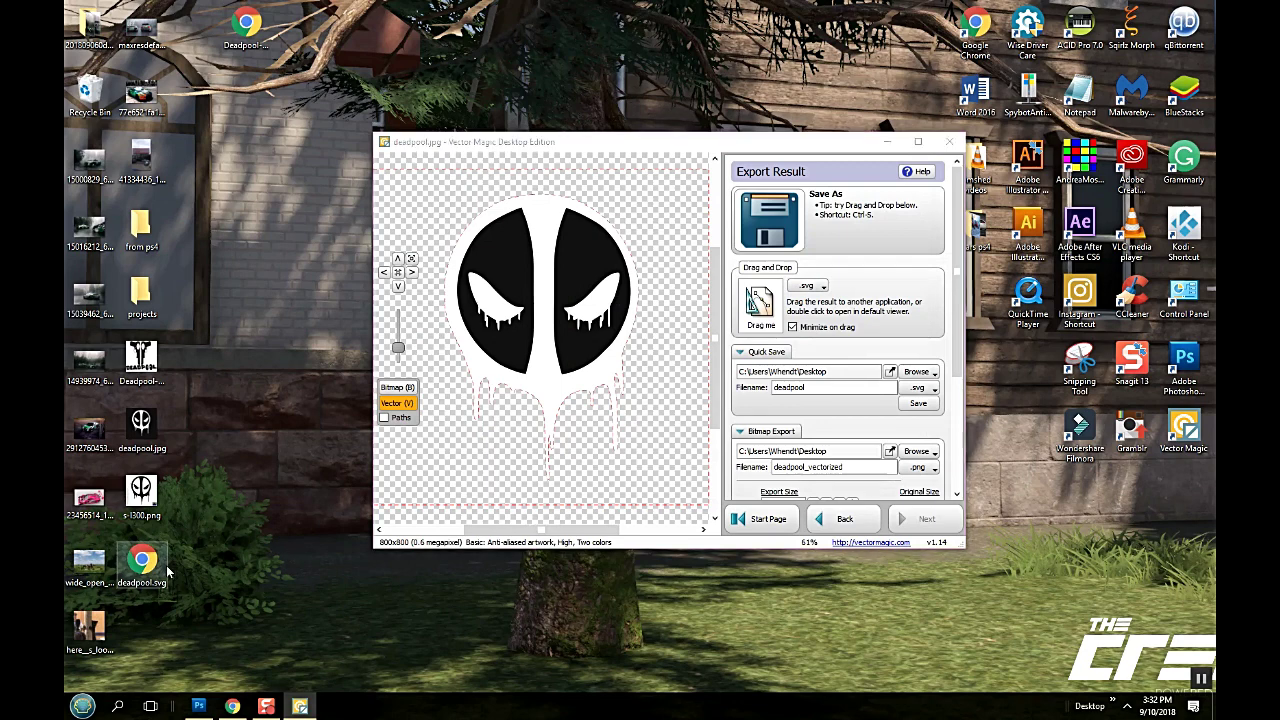
click(209, 555)
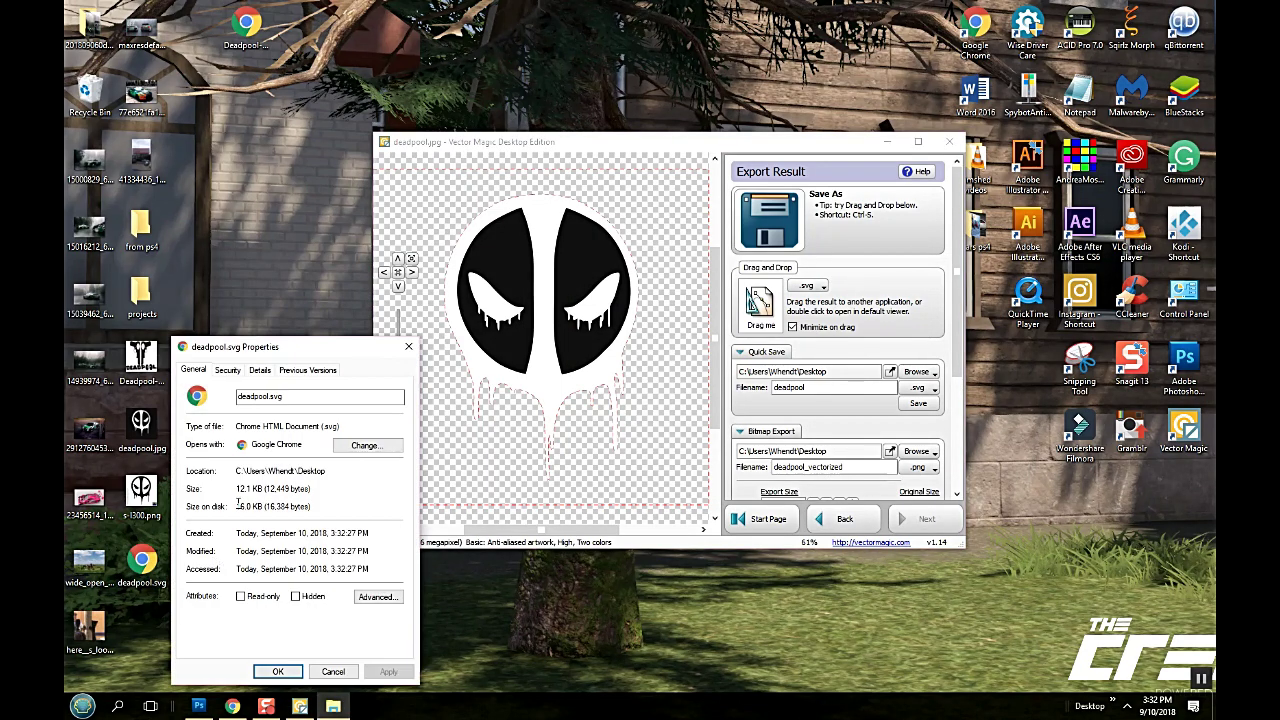
click(408, 346)
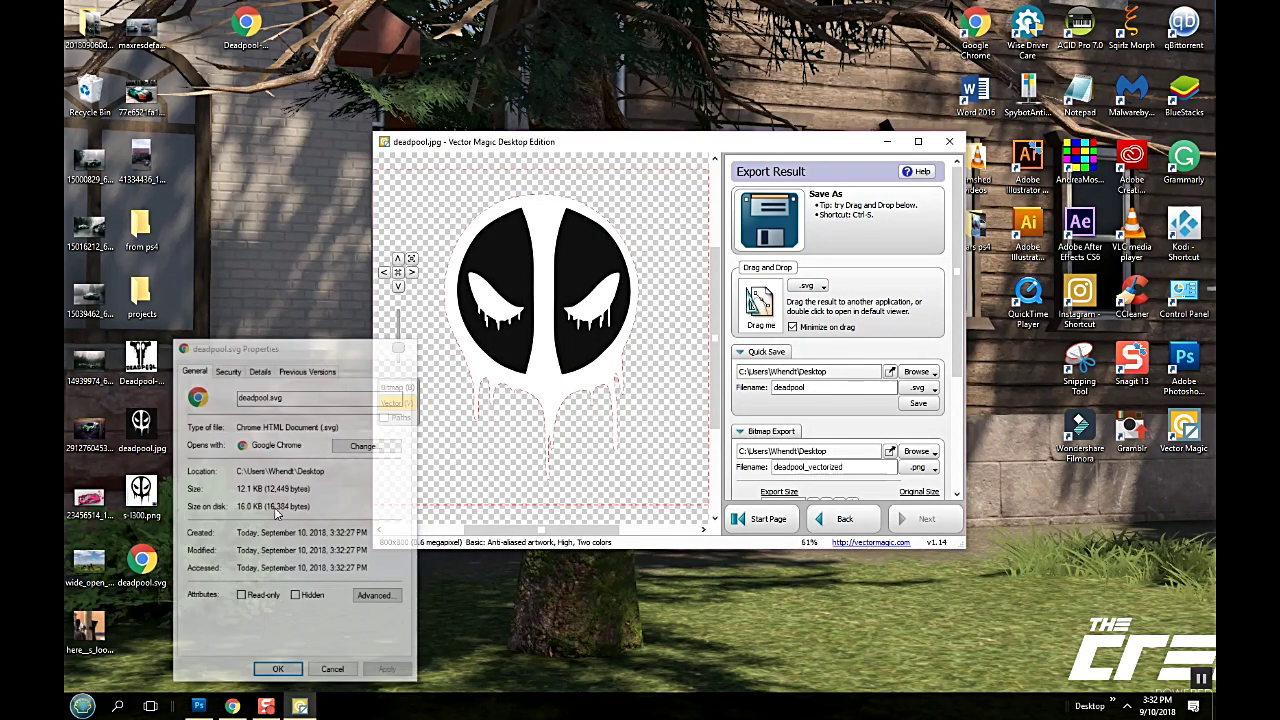
drag(141, 565, 320, 32)
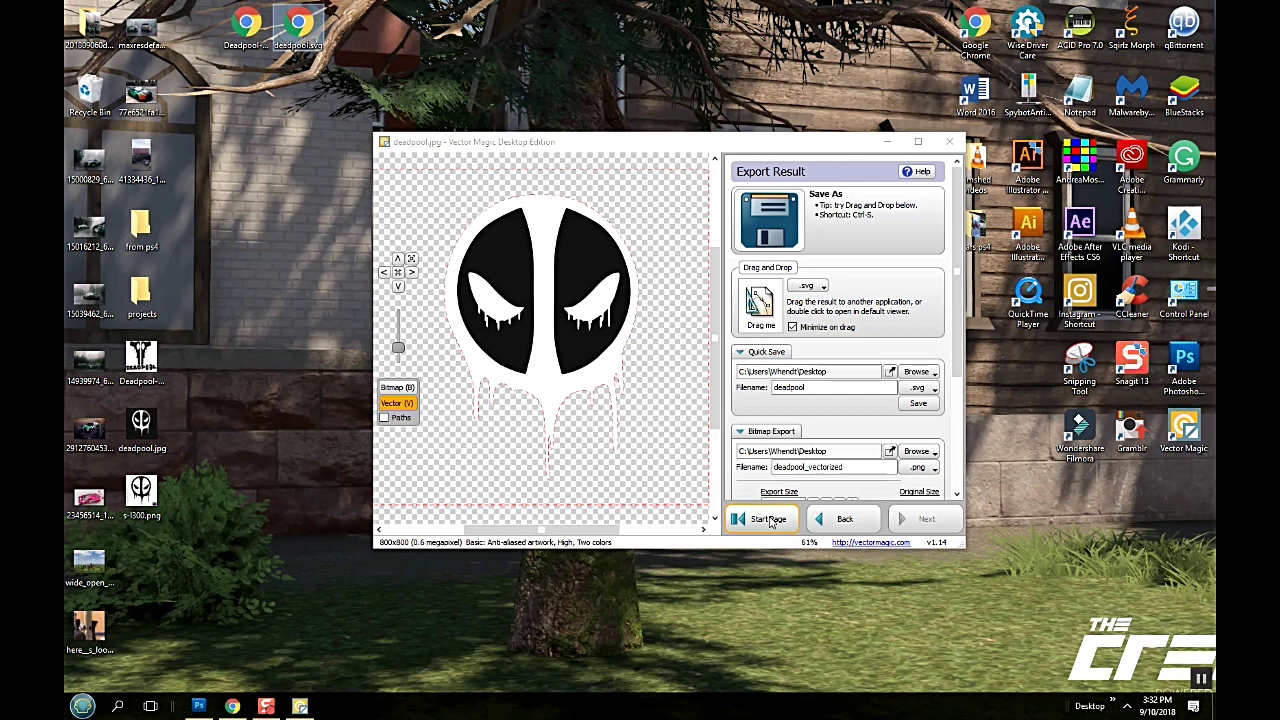
- Load s-l300.png and trace it as top-quality, two-colour artwork with blended edges
drag(150, 495, 561, 308)
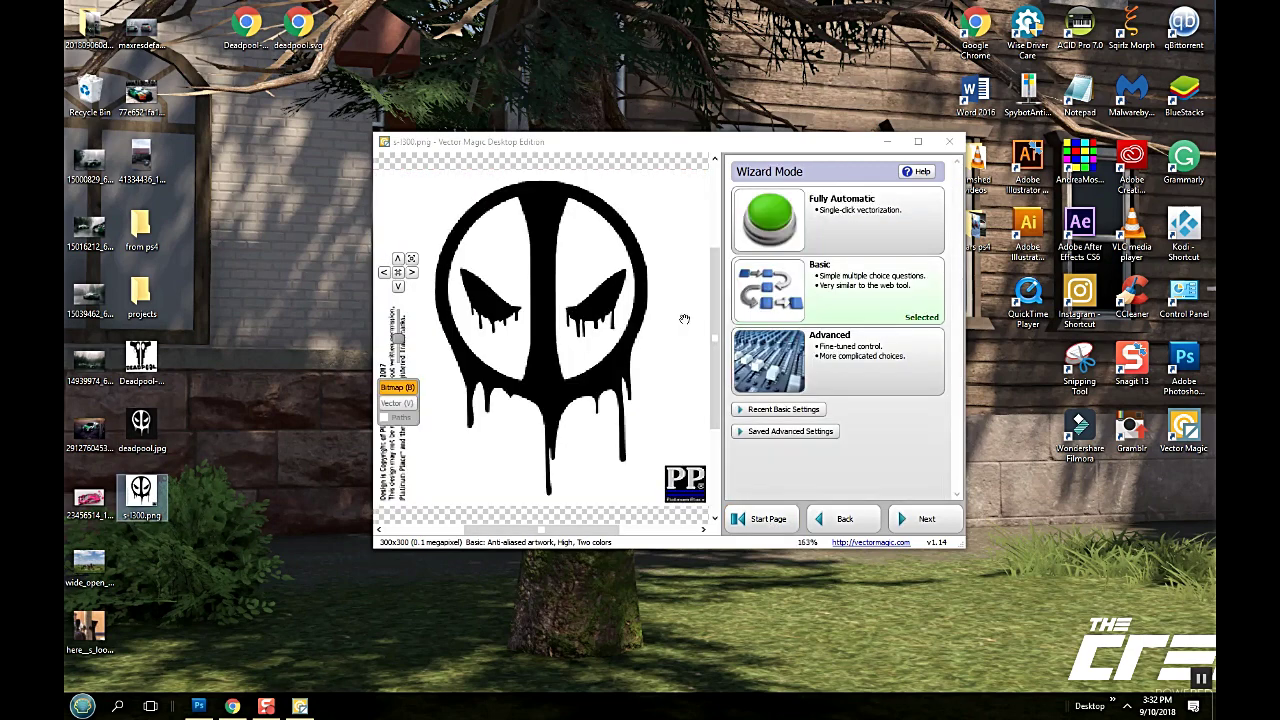
click(910, 517)
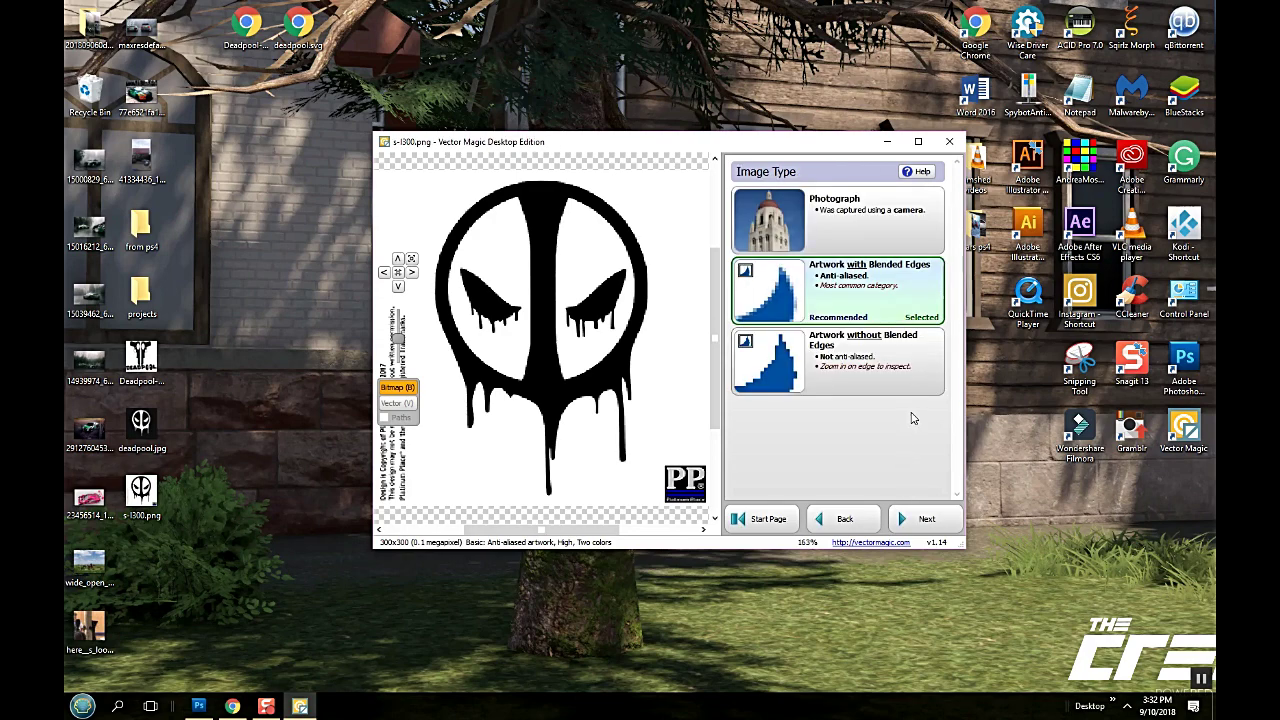
click(863, 297)
click(870, 216)
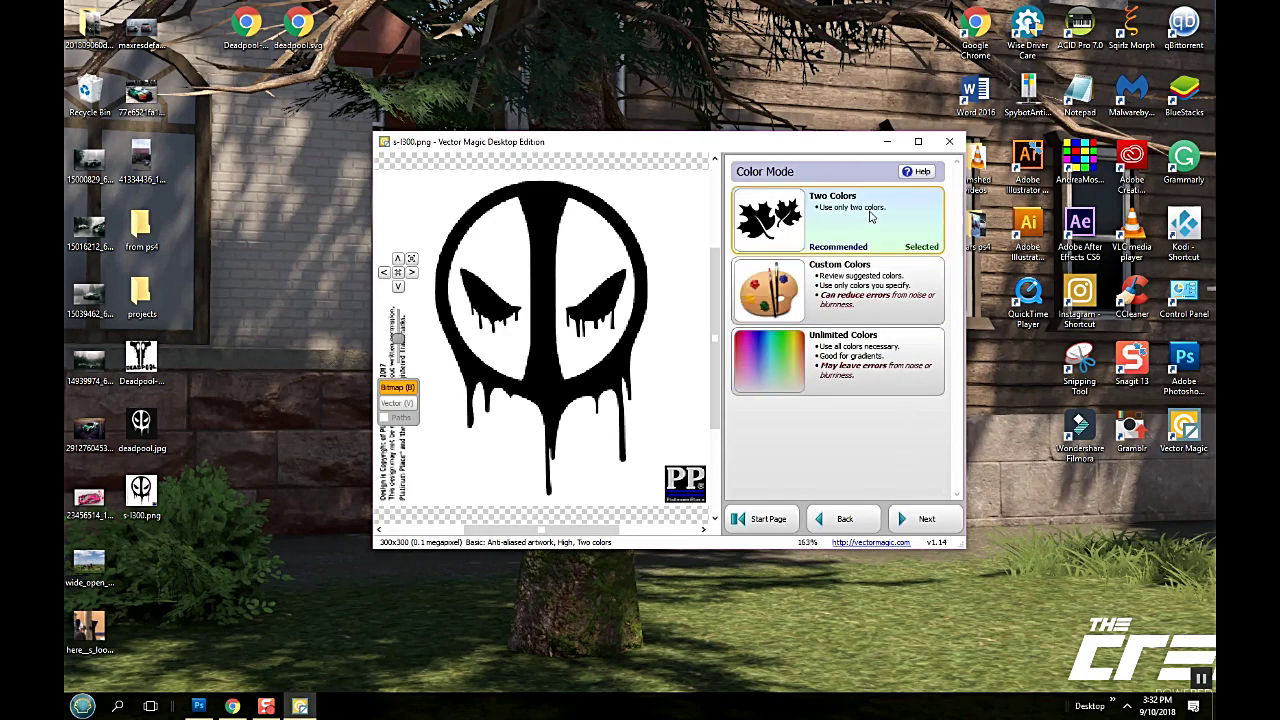
click(870, 216)
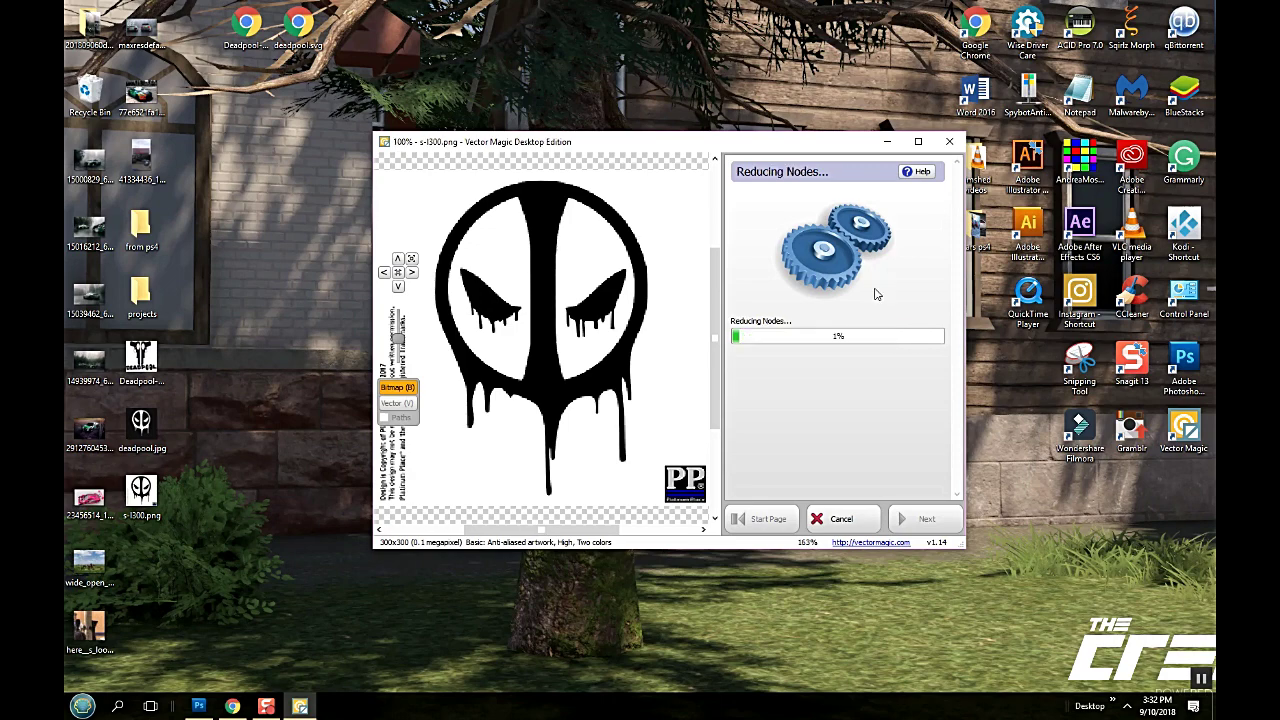
- Erase the white background and the PP logo at the bottom right
click(784, 462)
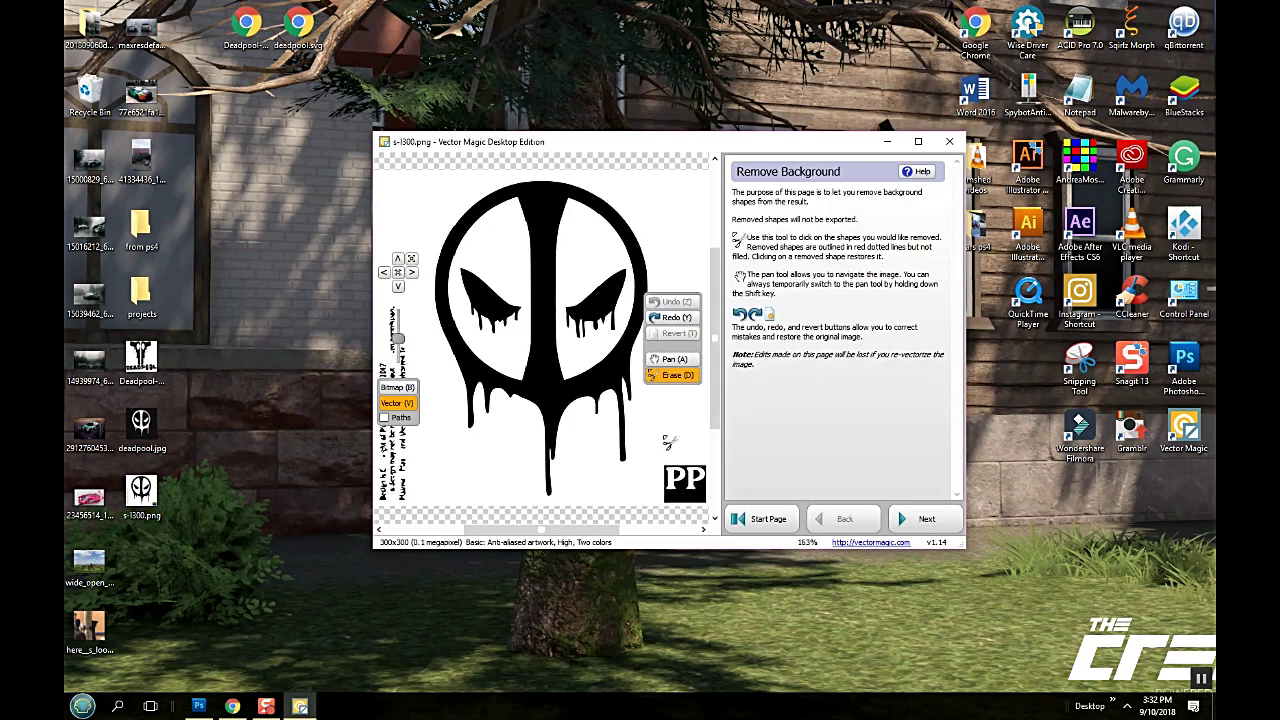
click(670, 444)
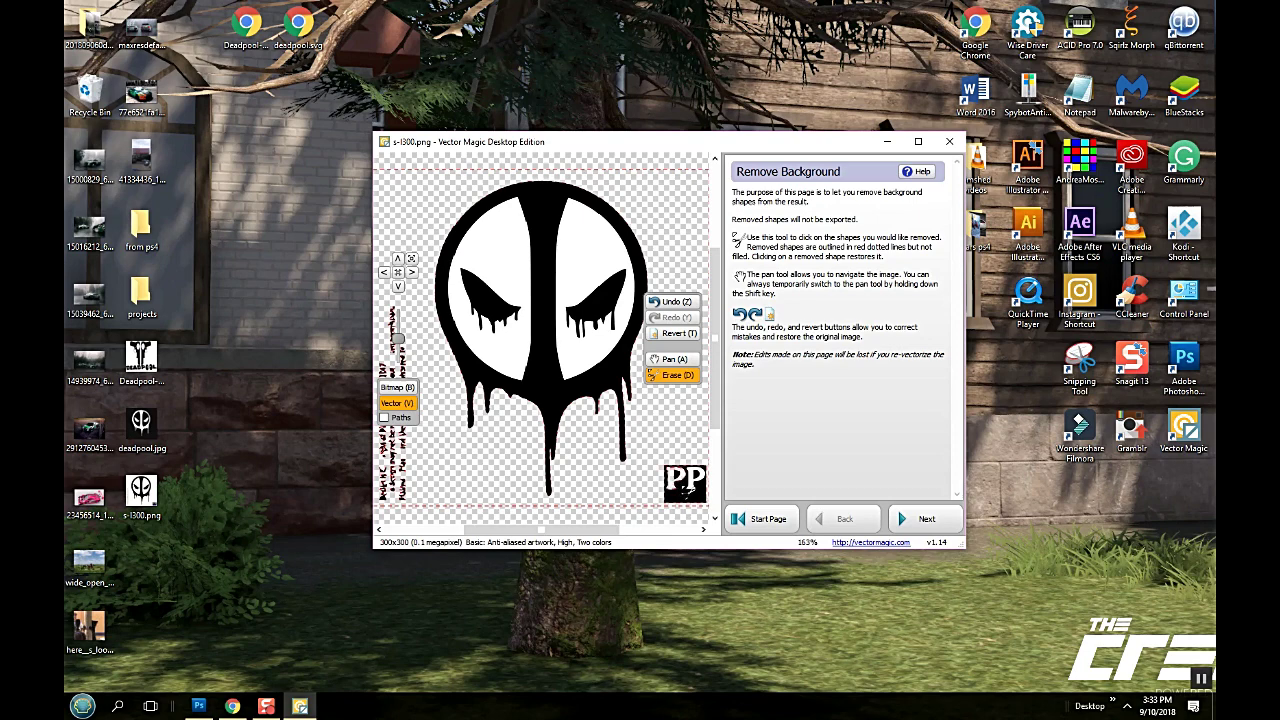
click(694, 496)
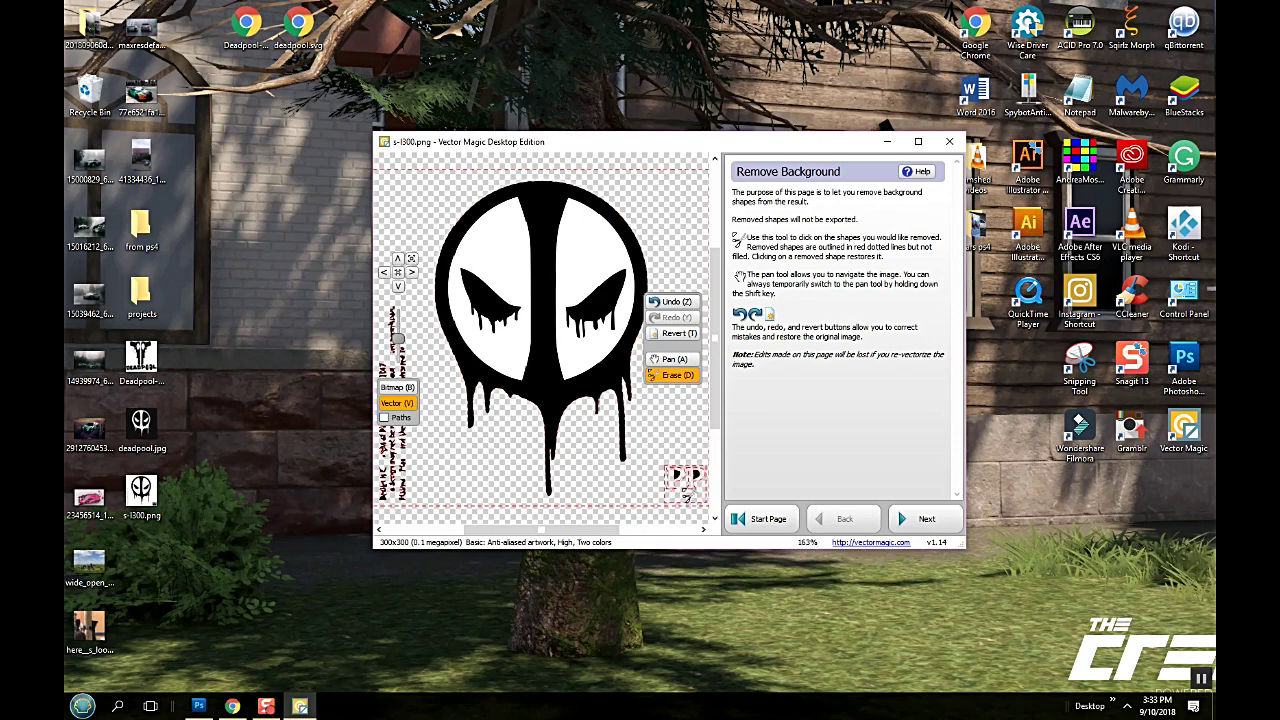
click(677, 478)
click(925, 519)
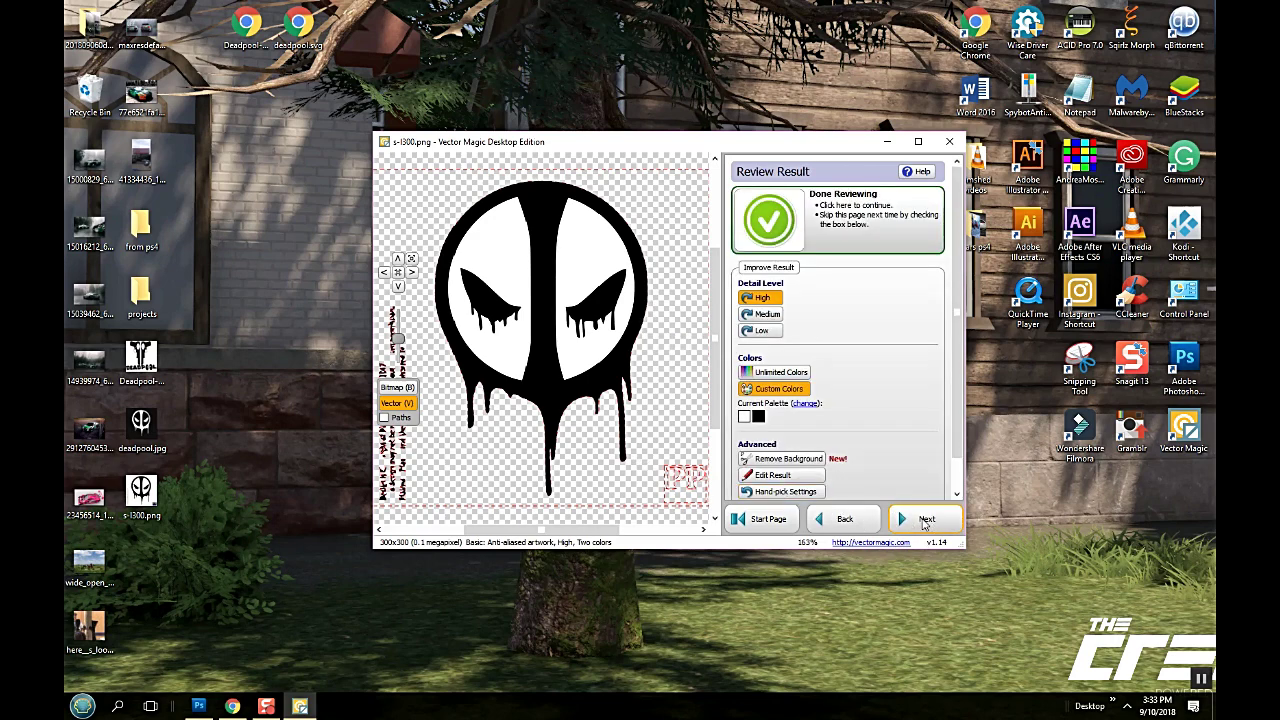
- Export the traced decal to the desktop as s-l300.svg in SVG format
click(928, 527)
click(867, 228)
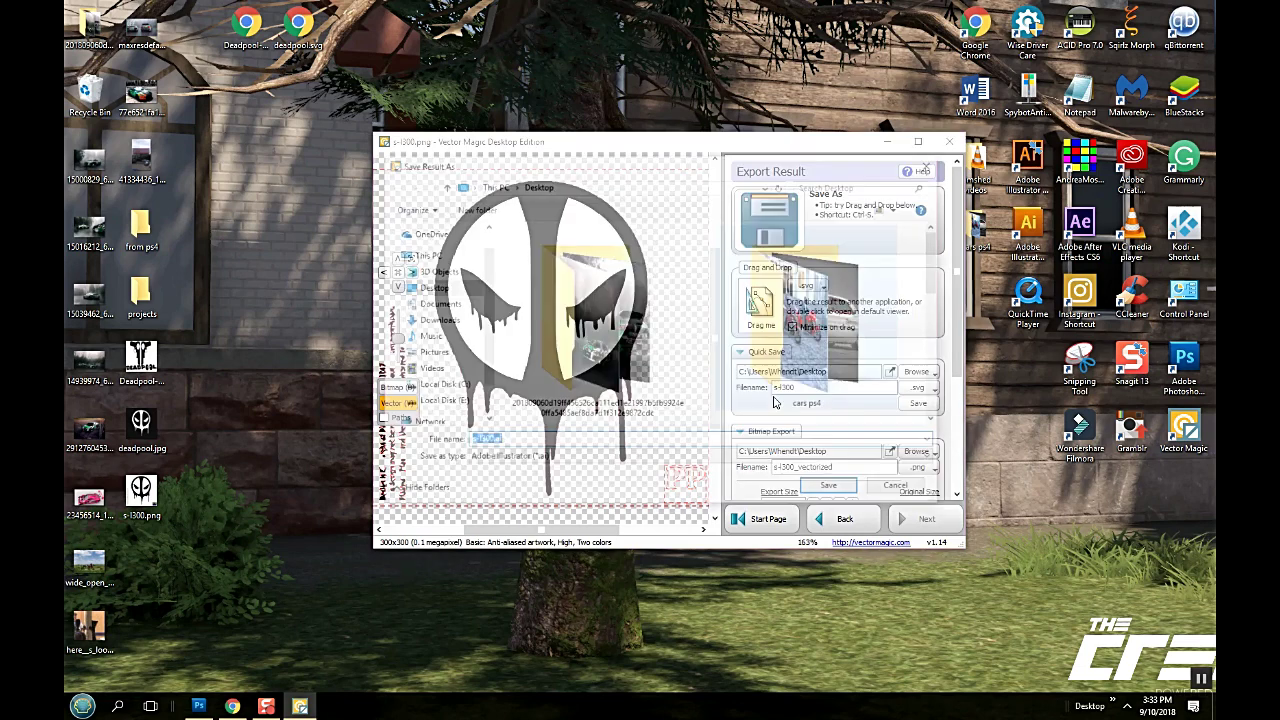
click(661, 464)
click(624, 524)
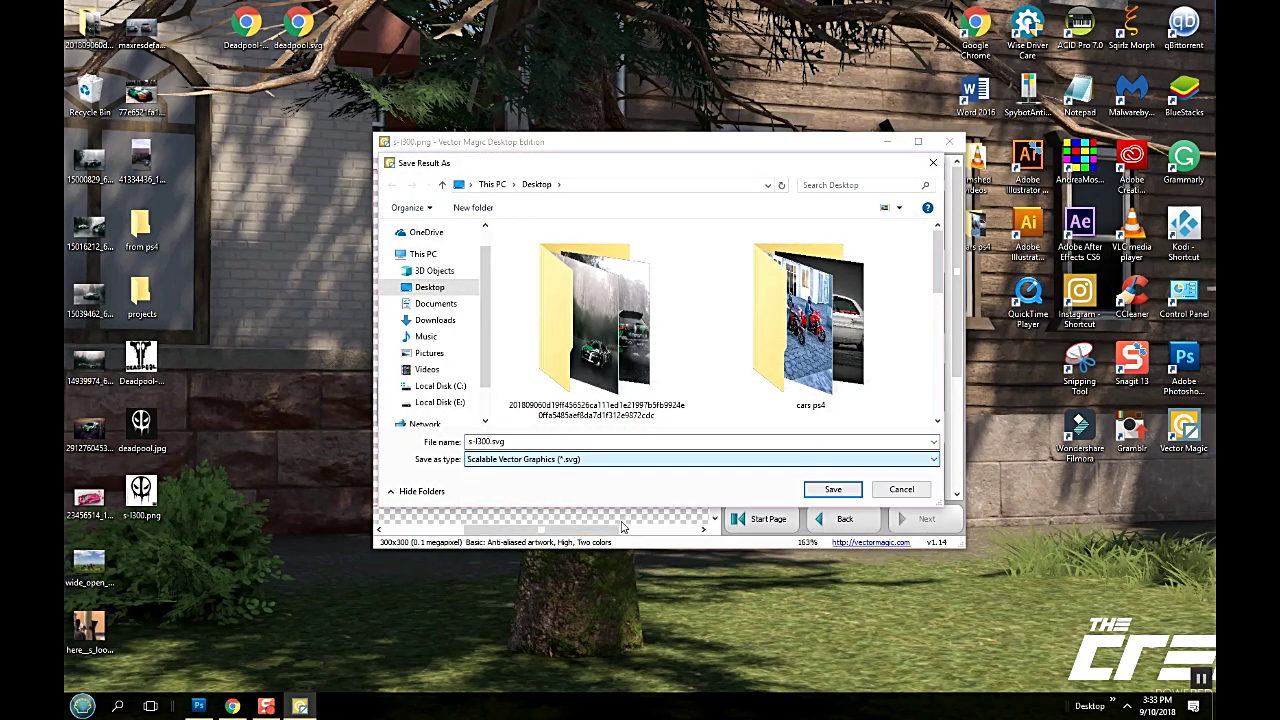
click(808, 493)
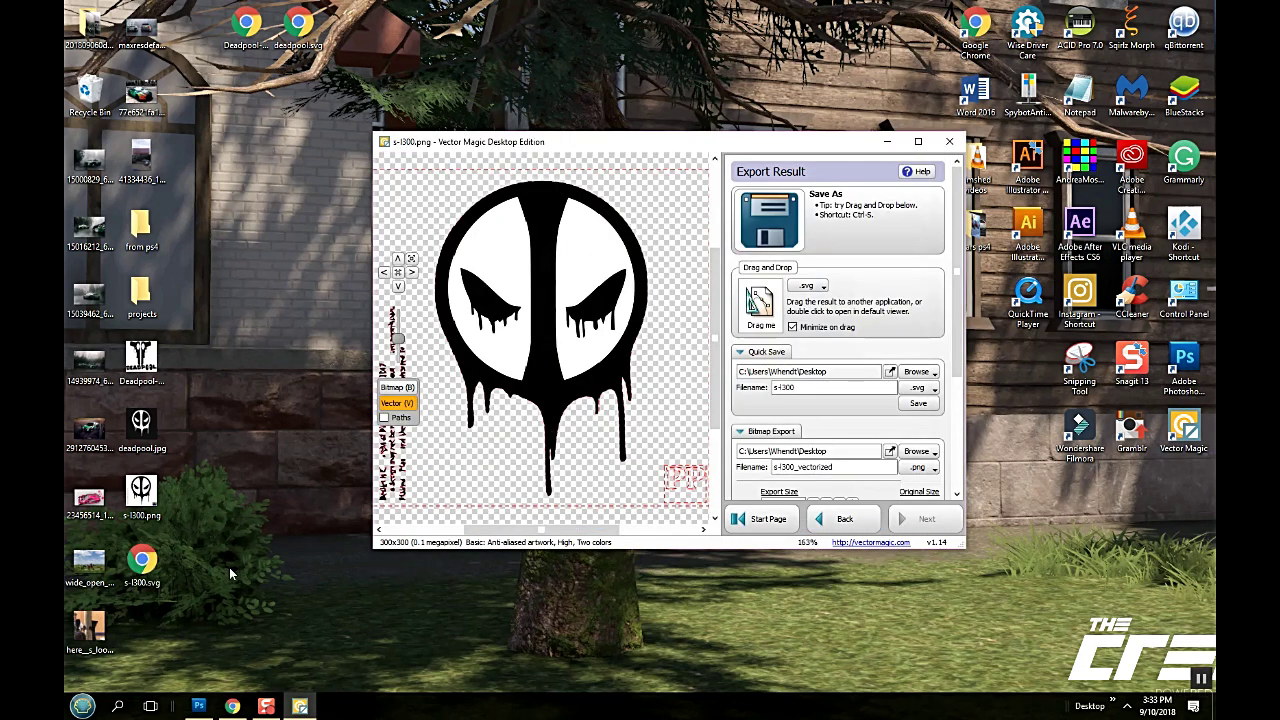
- Confirm s-l300.svg is 29.2 KB, move it to the desktop's top, and close Vector Magic
right_click(142, 578)
click(190, 566)
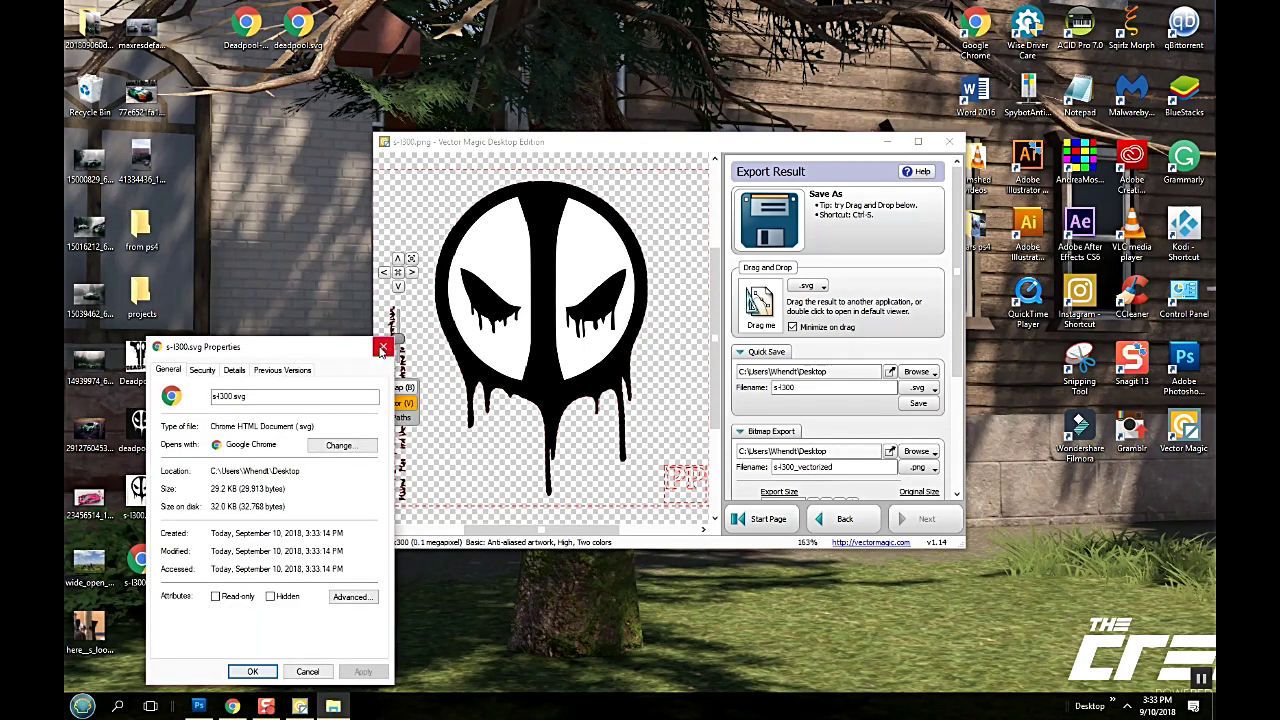
click(382, 348)
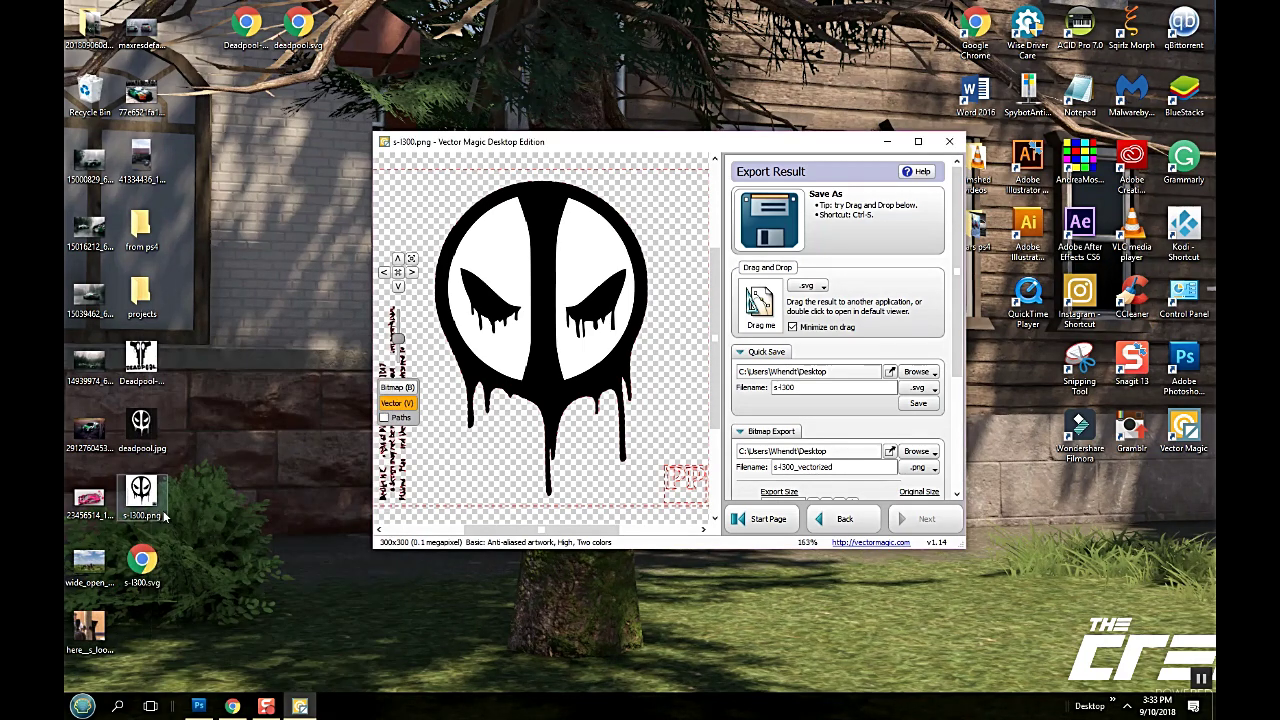
drag(142, 560, 362, 32)
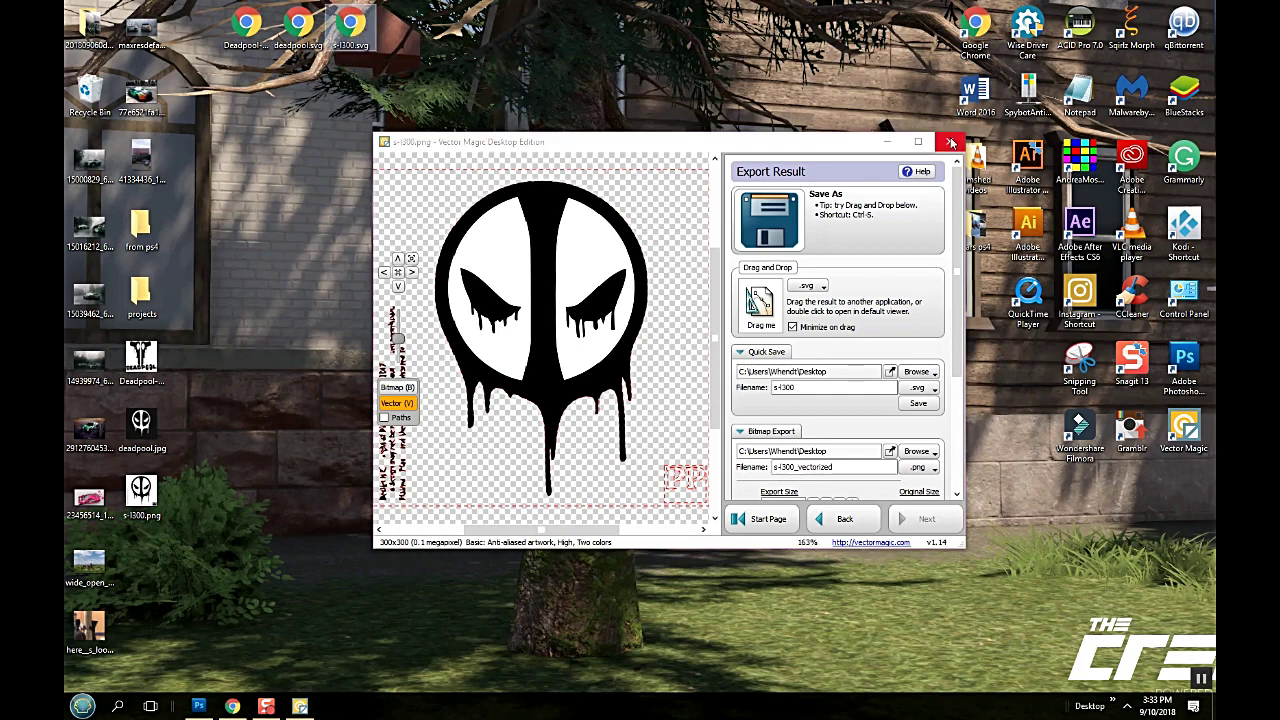
click(949, 141)
- Close the Google Images tab and drop s-l300.svg into SVGOMG, shrinking it from 9.67k to 7.2k
click(231, 707)
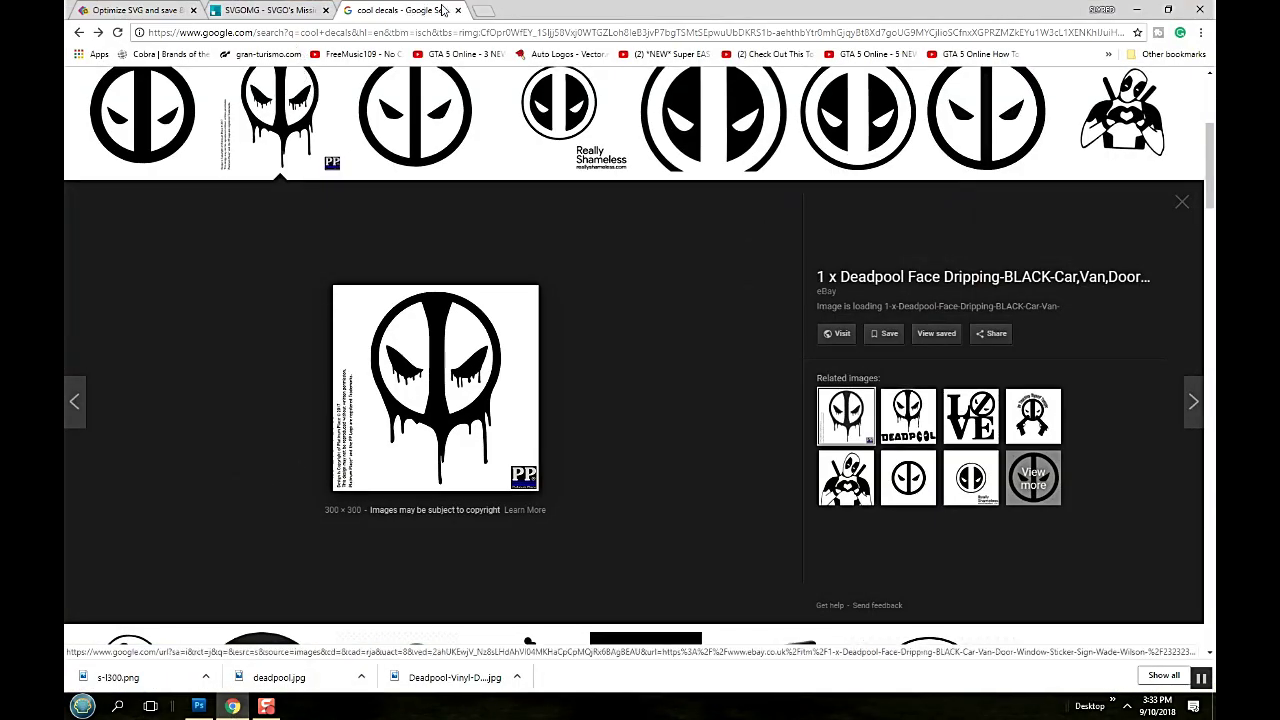
click(457, 10)
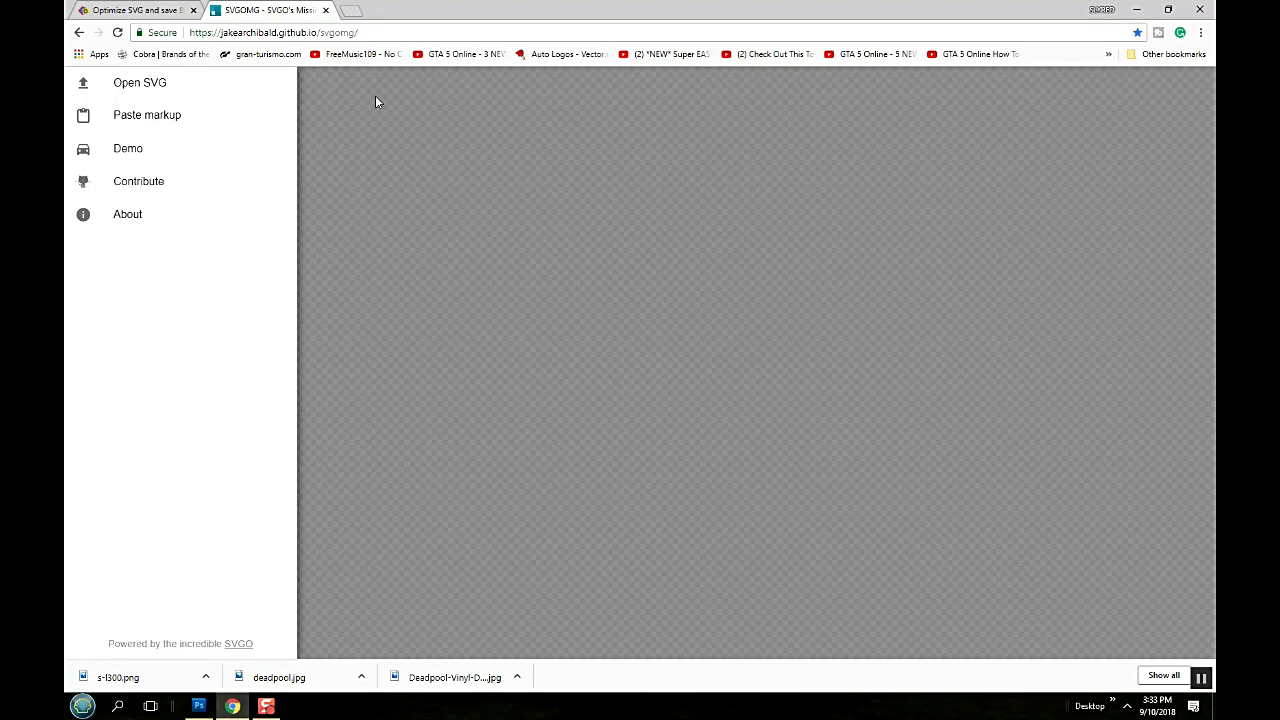
click(1168, 10)
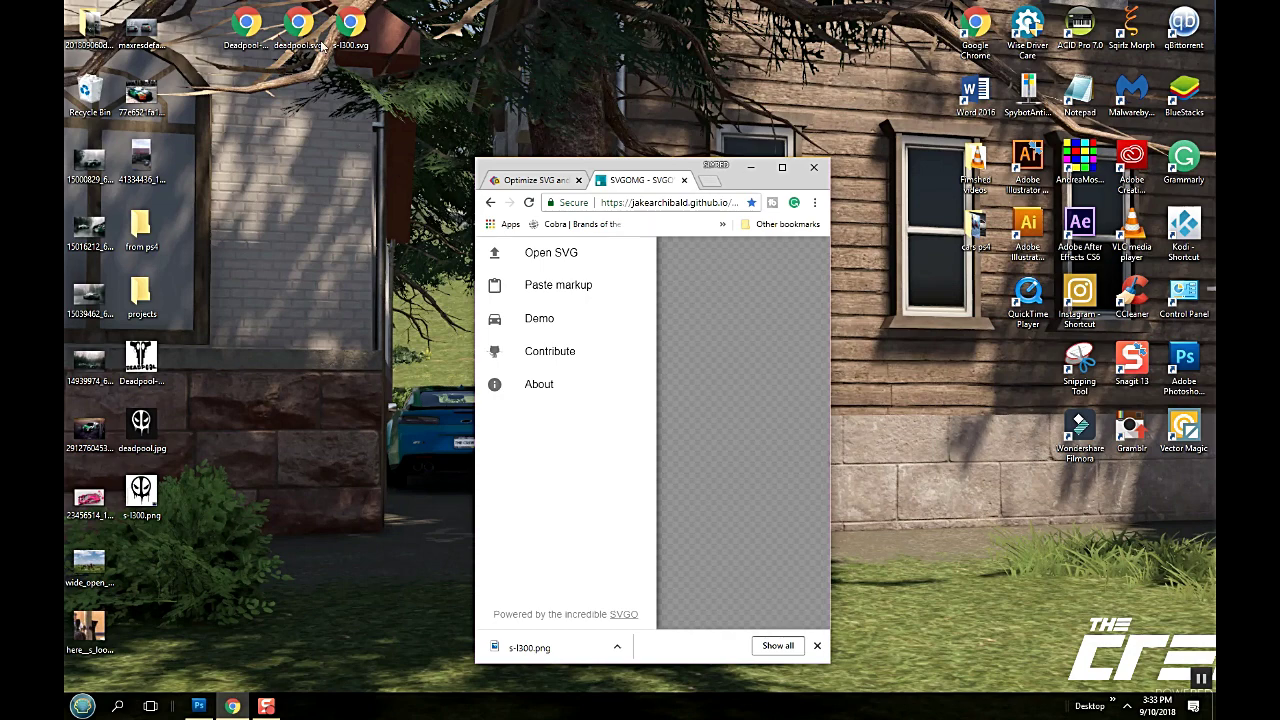
drag(355, 30, 704, 388)
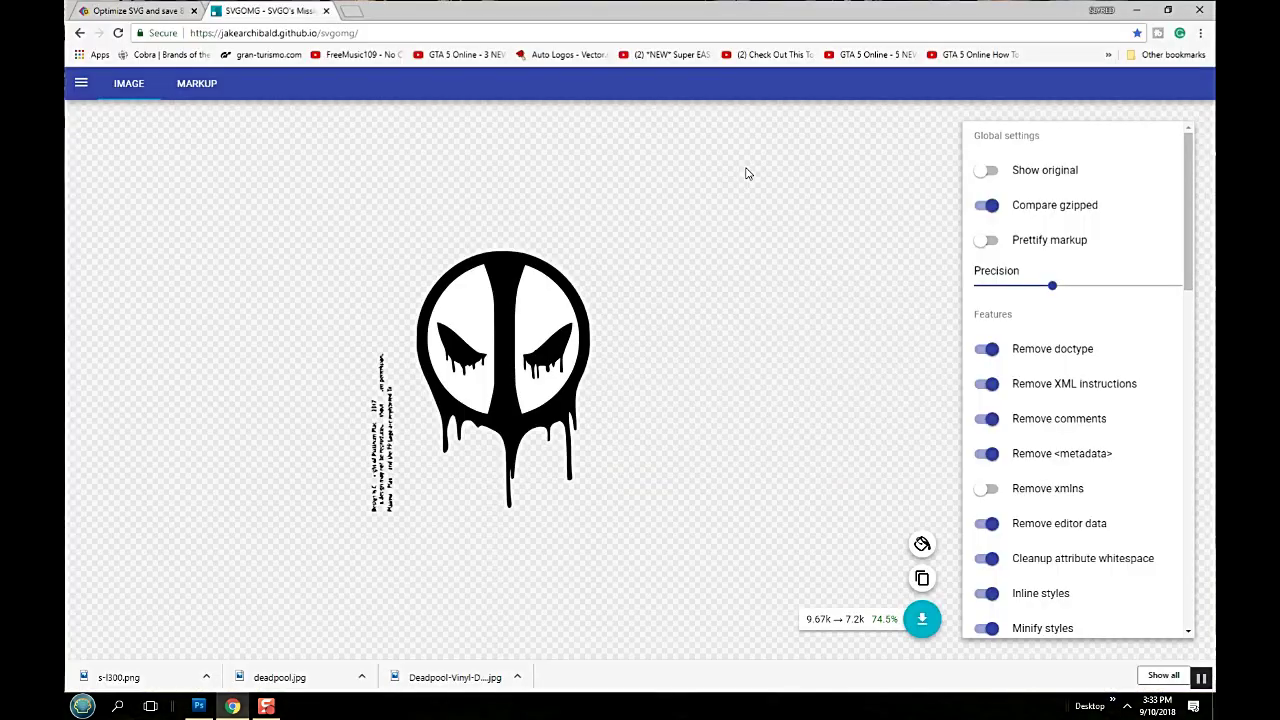
click(781, 166)
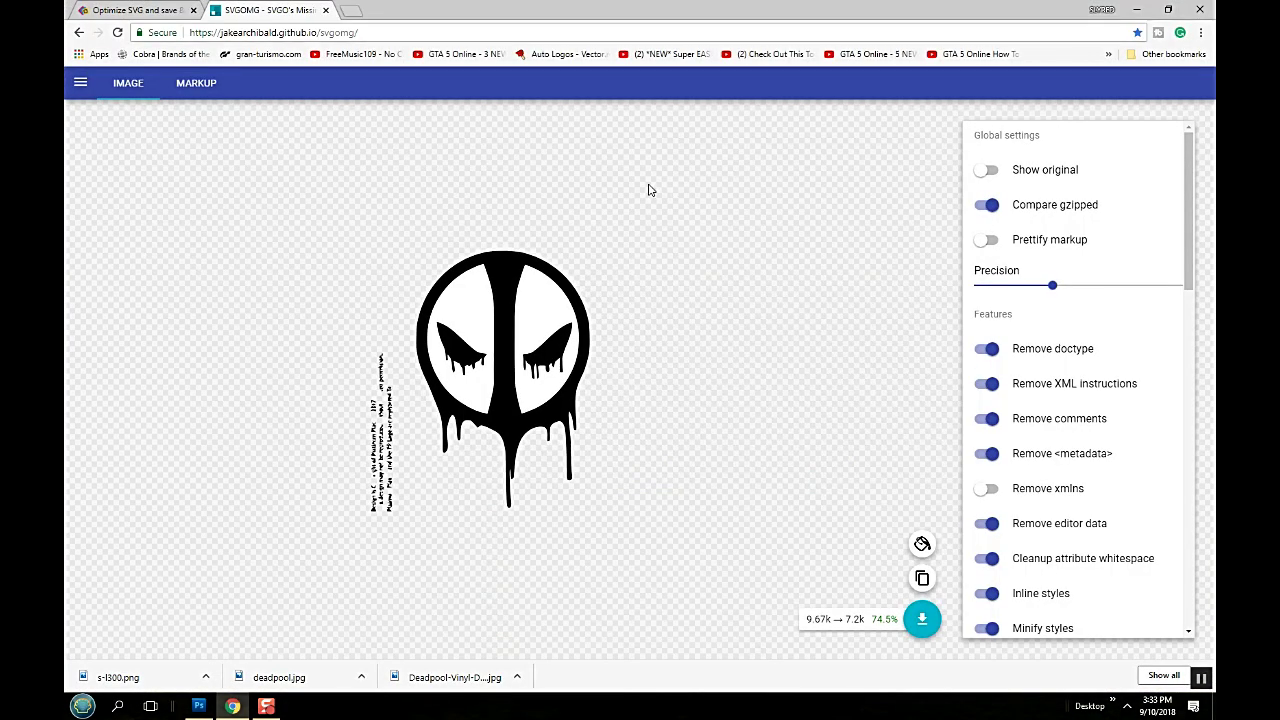
click(1001, 175)
click(992, 175)
scroll(1040, 369, down, 2)
scroll(1040, 369, down, 4)
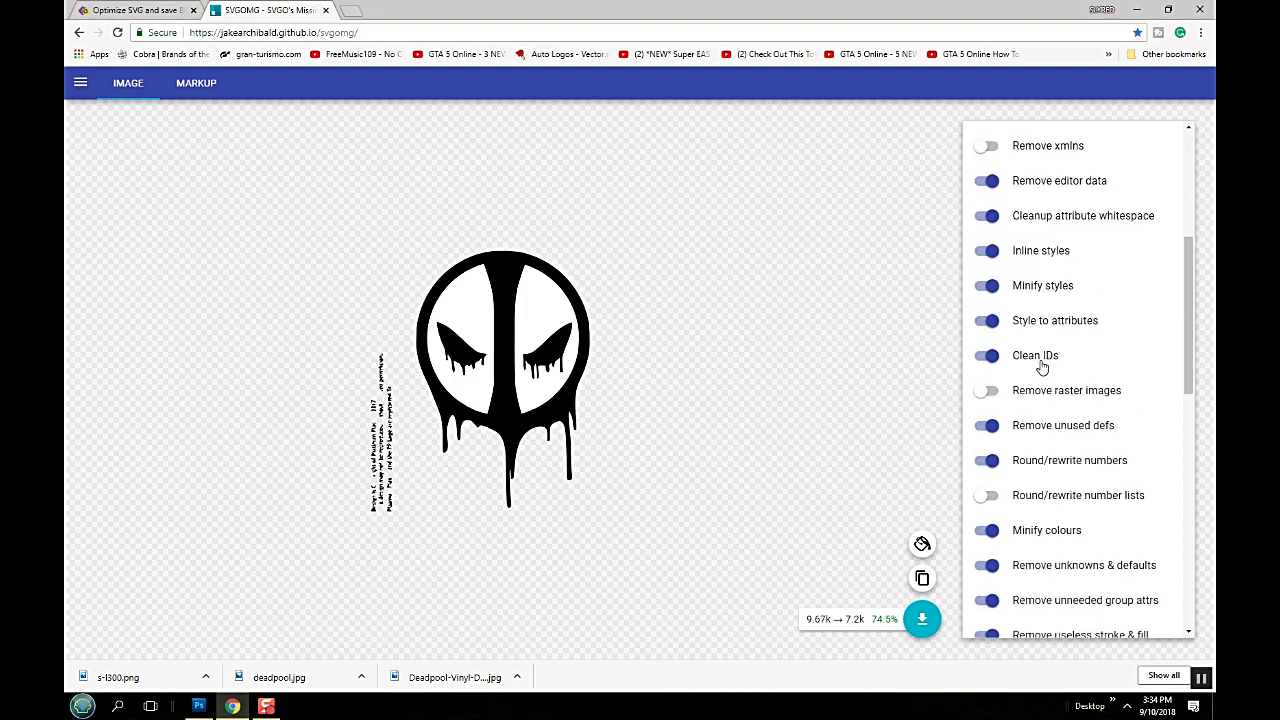
scroll(1040, 369, down, 6)
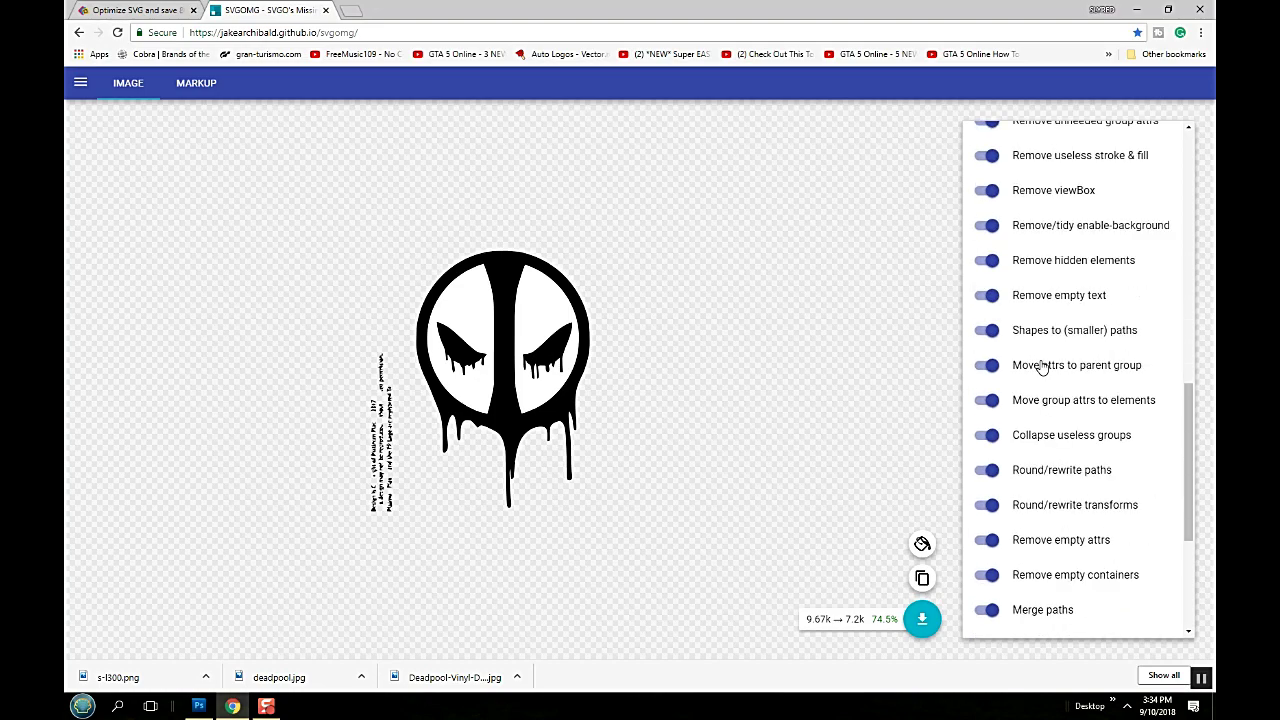
scroll(1040, 369, down, 1)
scroll(1040, 369, up, 6)
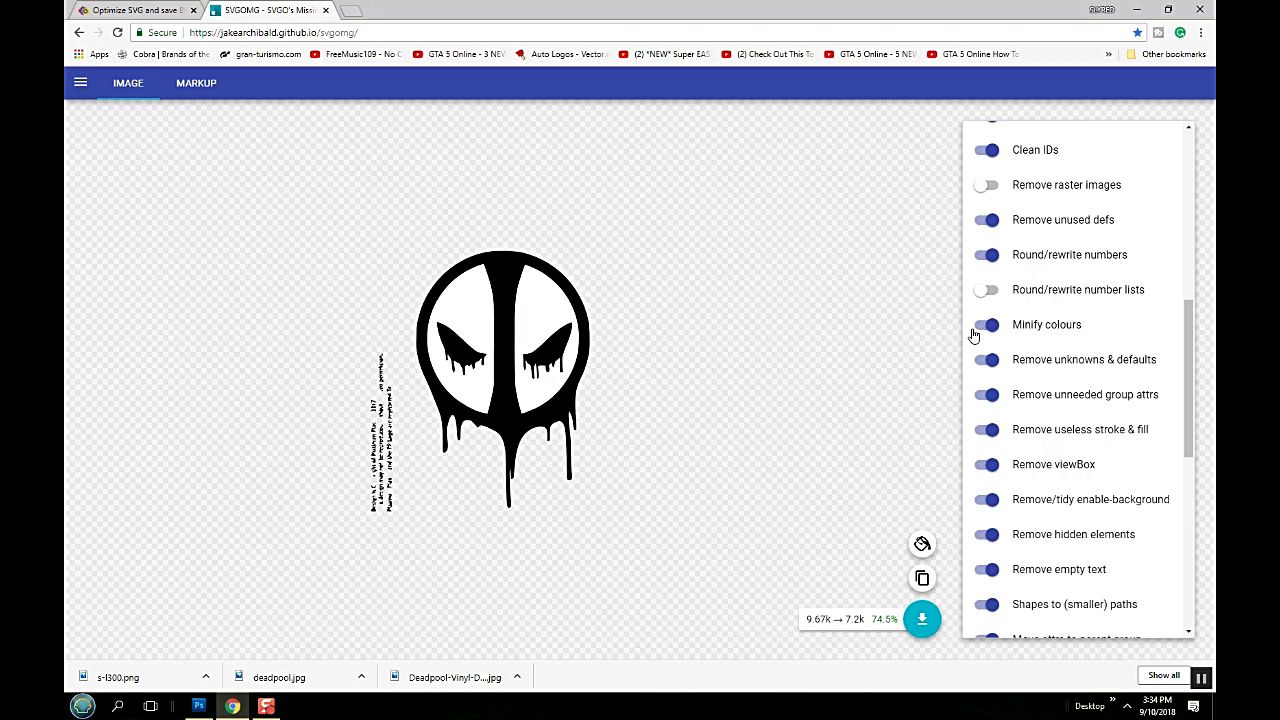
click(983, 331)
click(985, 333)
scroll(1000, 314, up, 5)
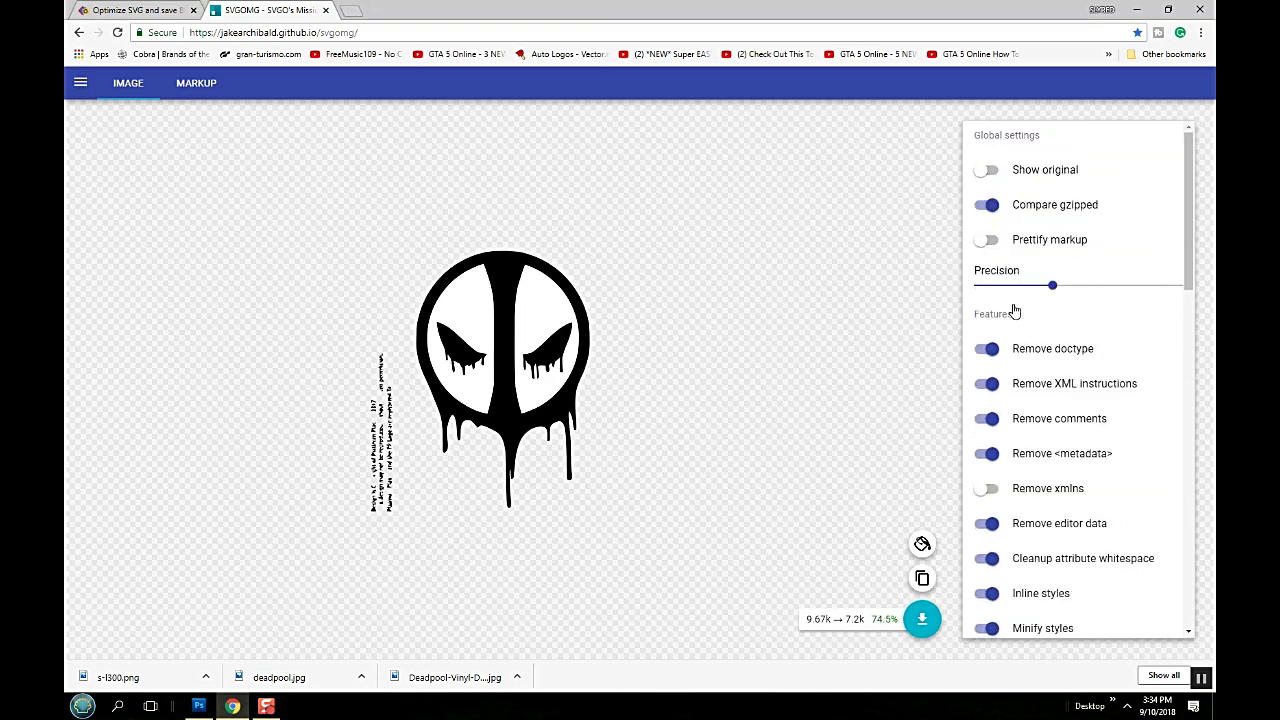
scroll(1012, 312, down, 8)
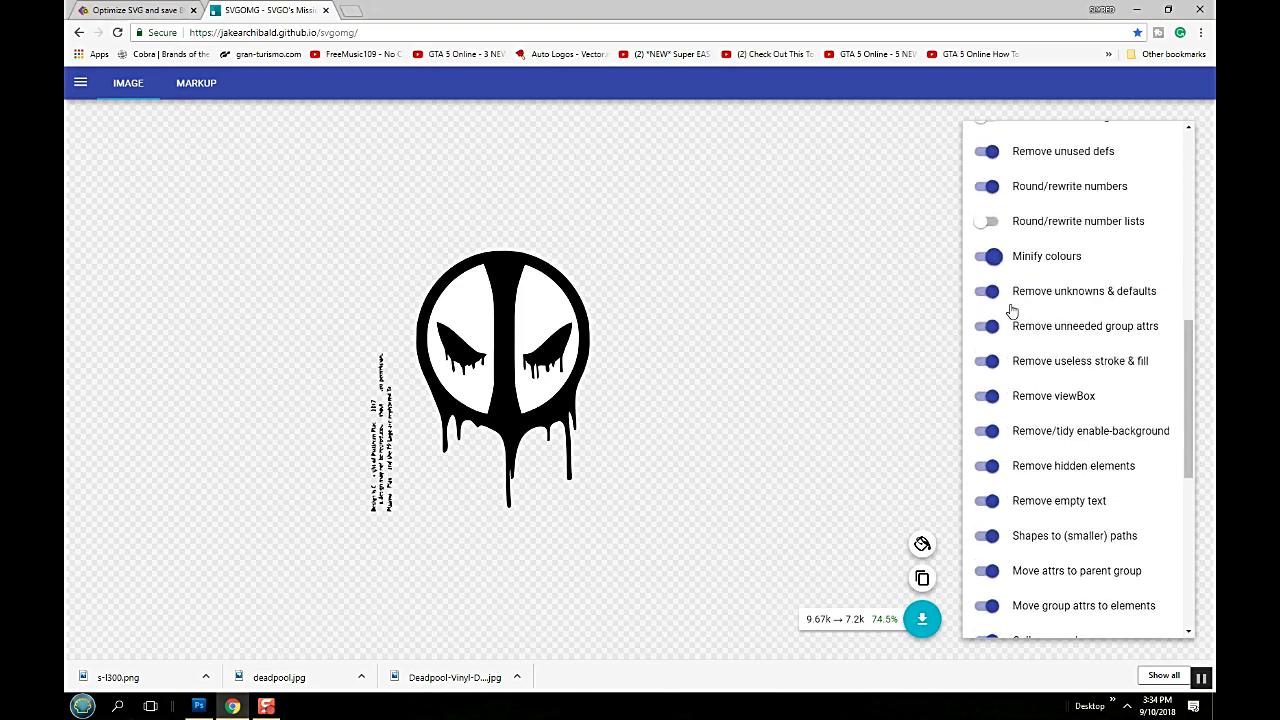
scroll(1012, 312, down, 3)
scroll(1012, 312, down, 2)
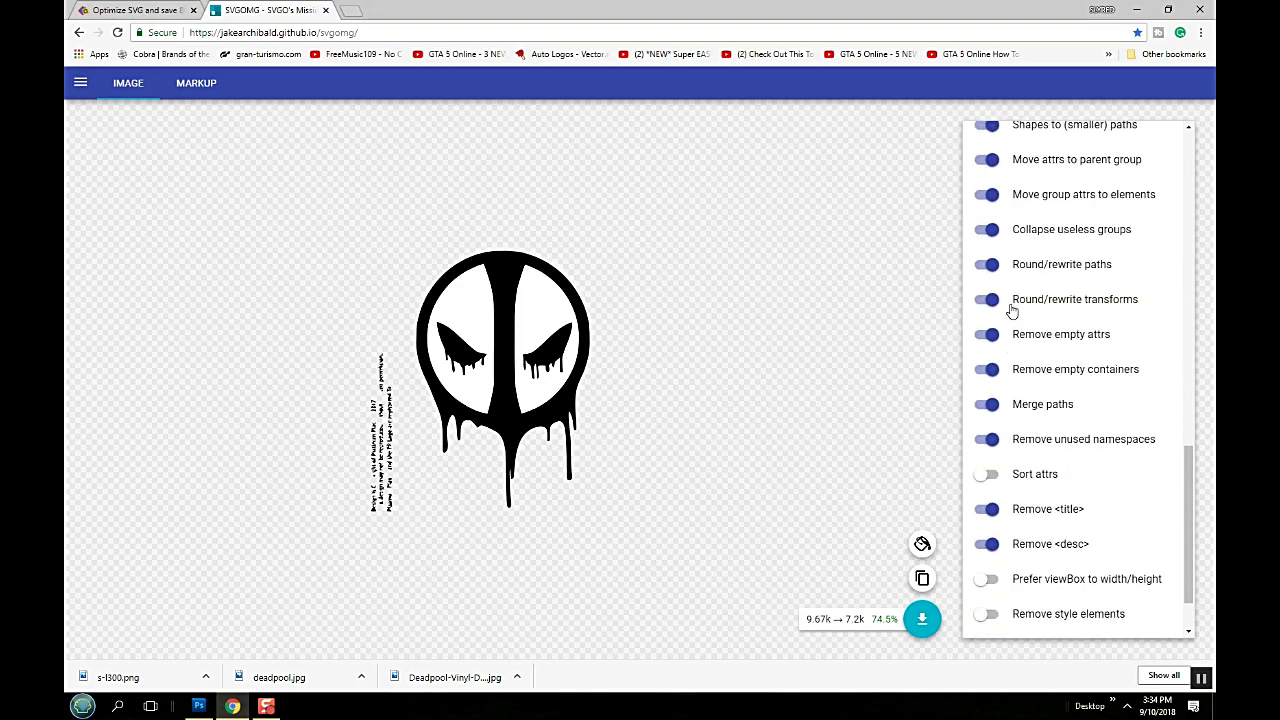
scroll(1012, 312, up, 13)
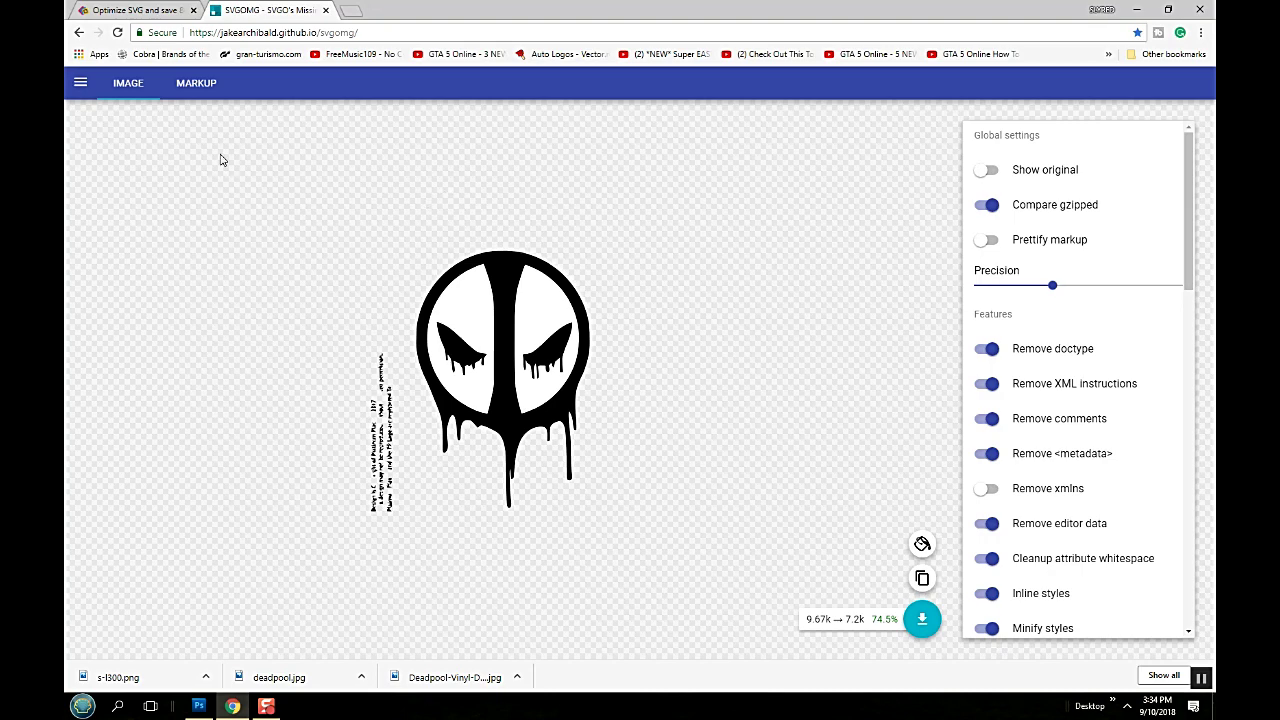
click(80, 33)
- Save SVGOMG's optimized decal as s-l300 (1).svg and confirm its size is 16.1 KB
click(1167, 9)
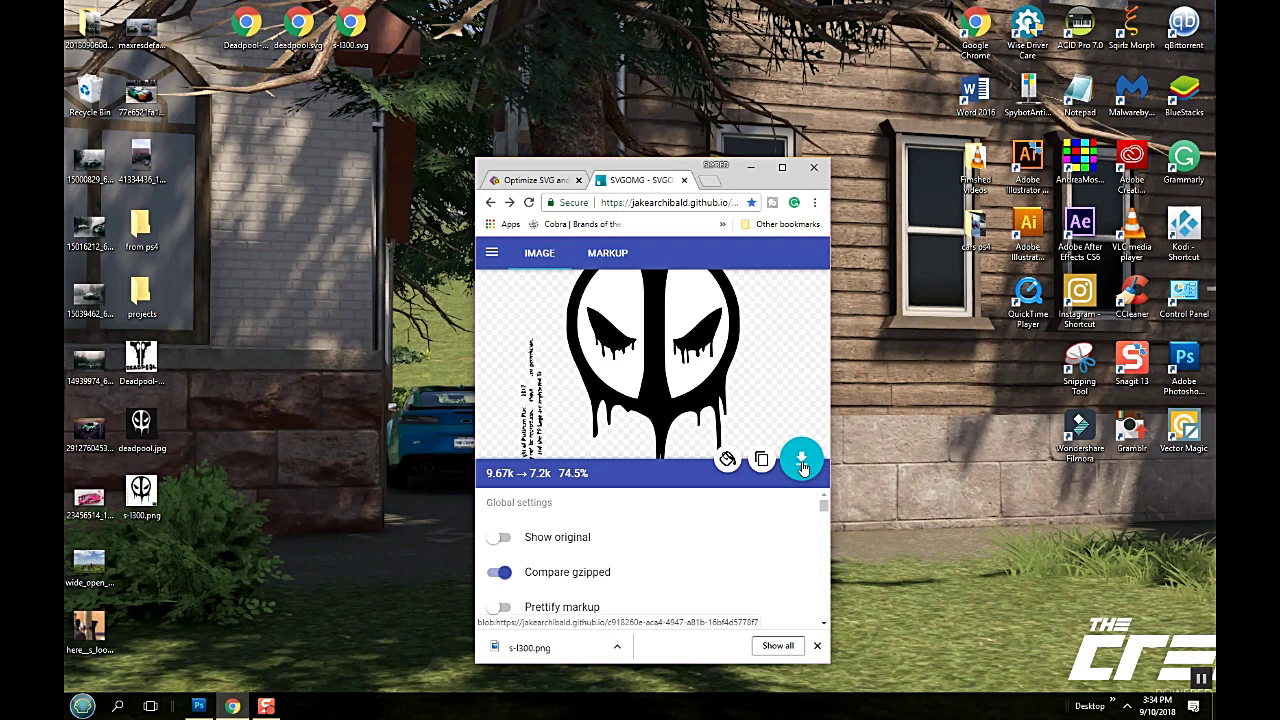
click(802, 462)
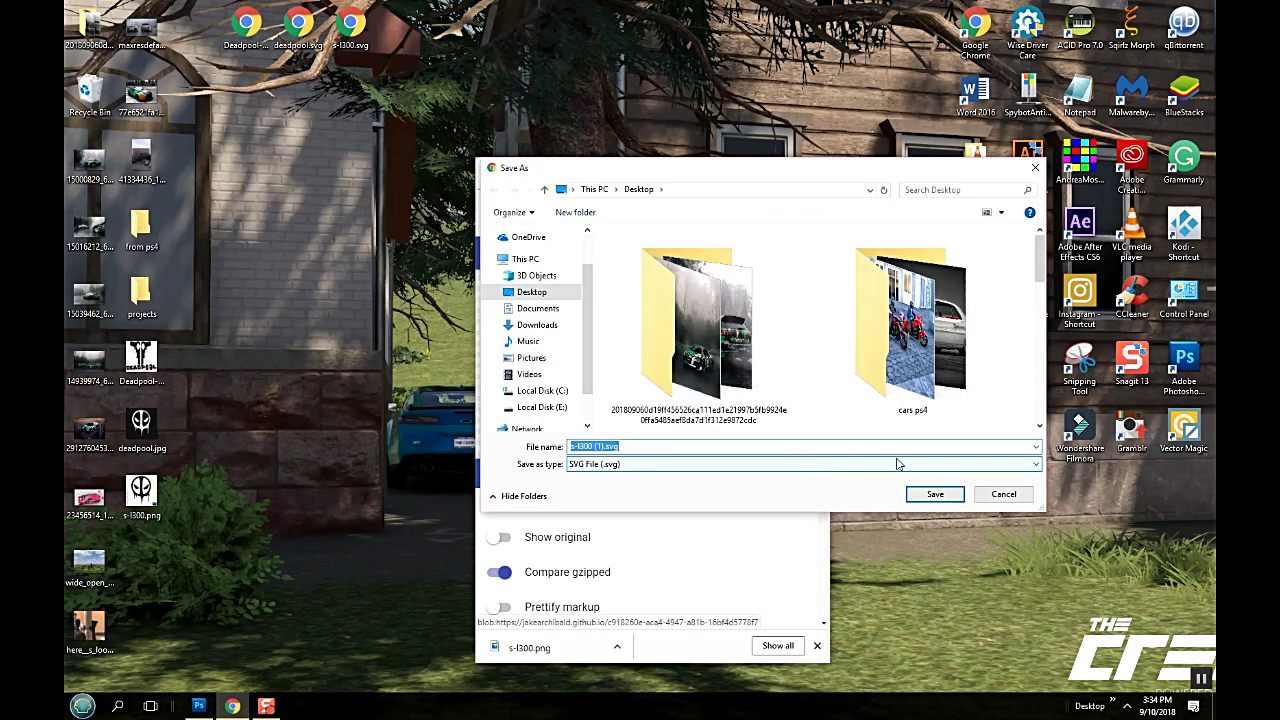
click(932, 494)
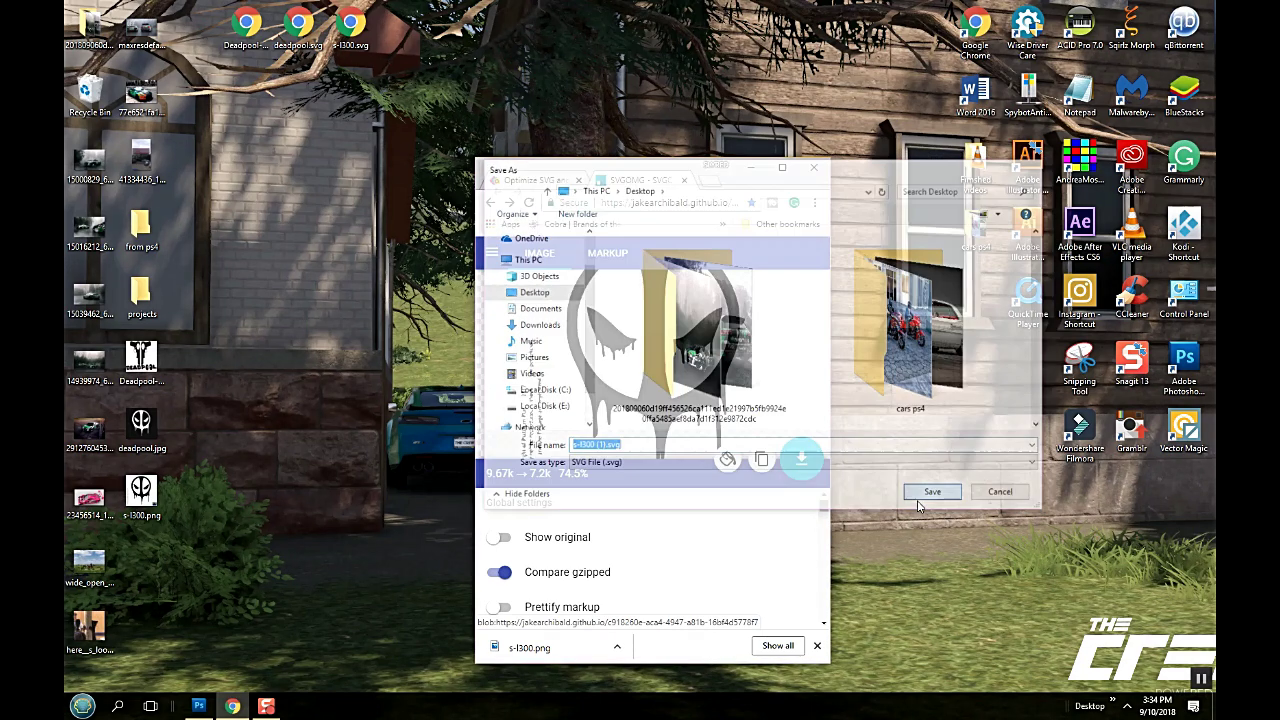
right_click(150, 568)
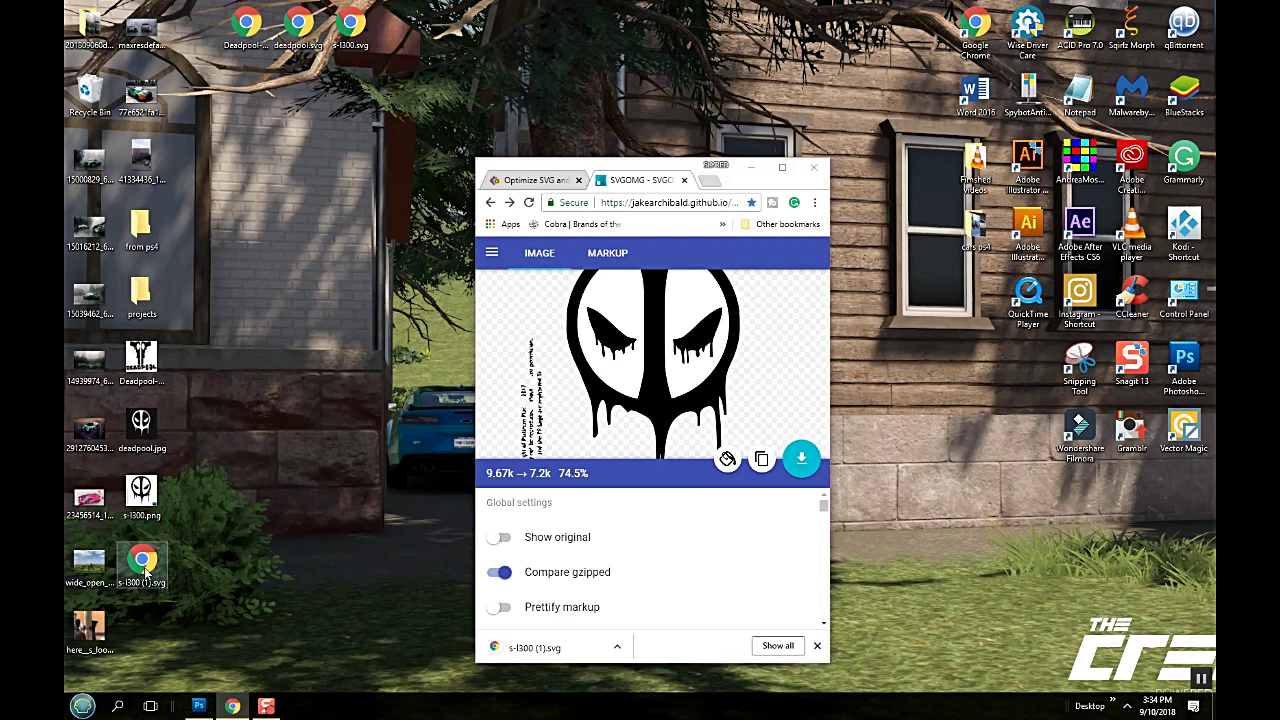
click(186, 556)
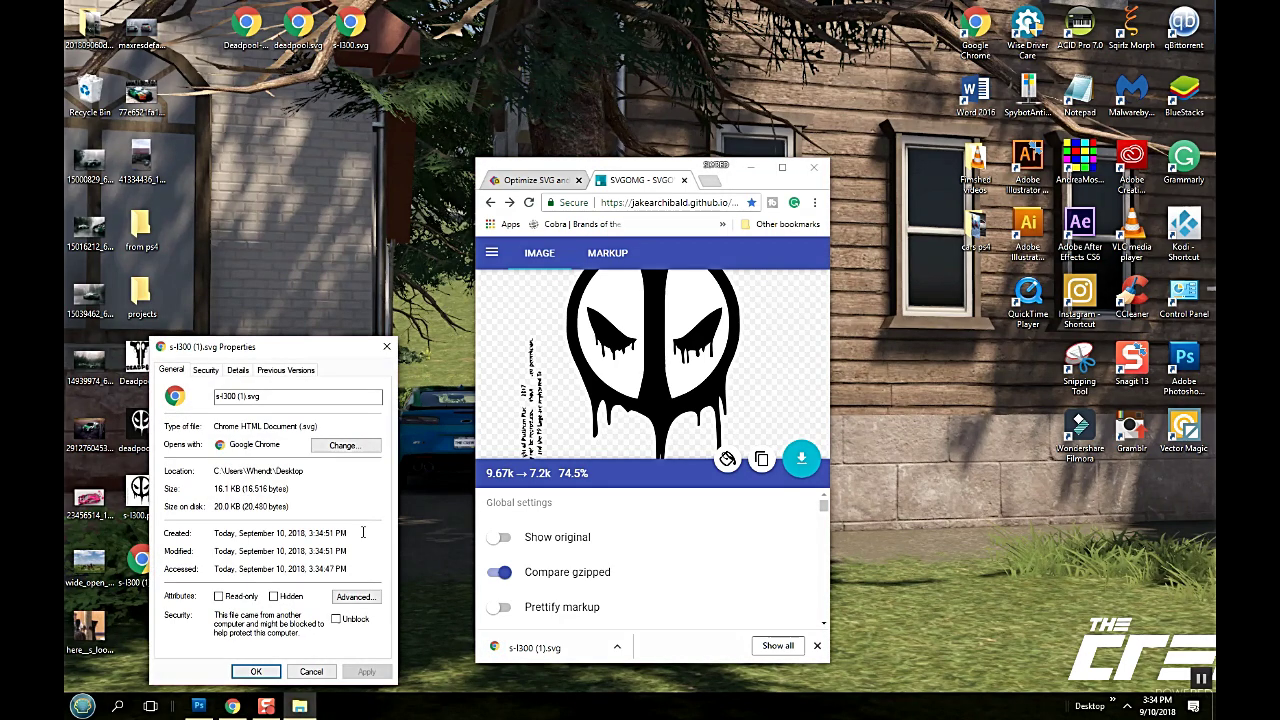
click(390, 347)
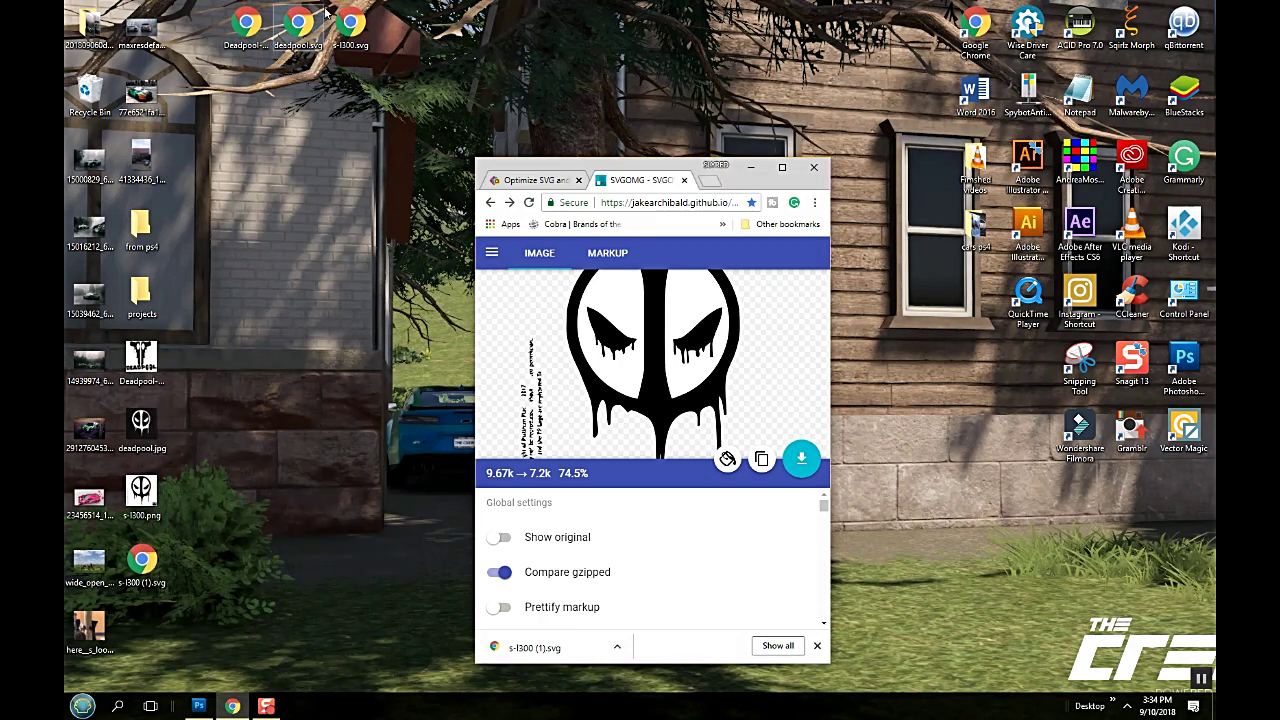
- Open the original s-l300.svg in Chrome and confirm it is 29.2 KB
double_click(352, 27)
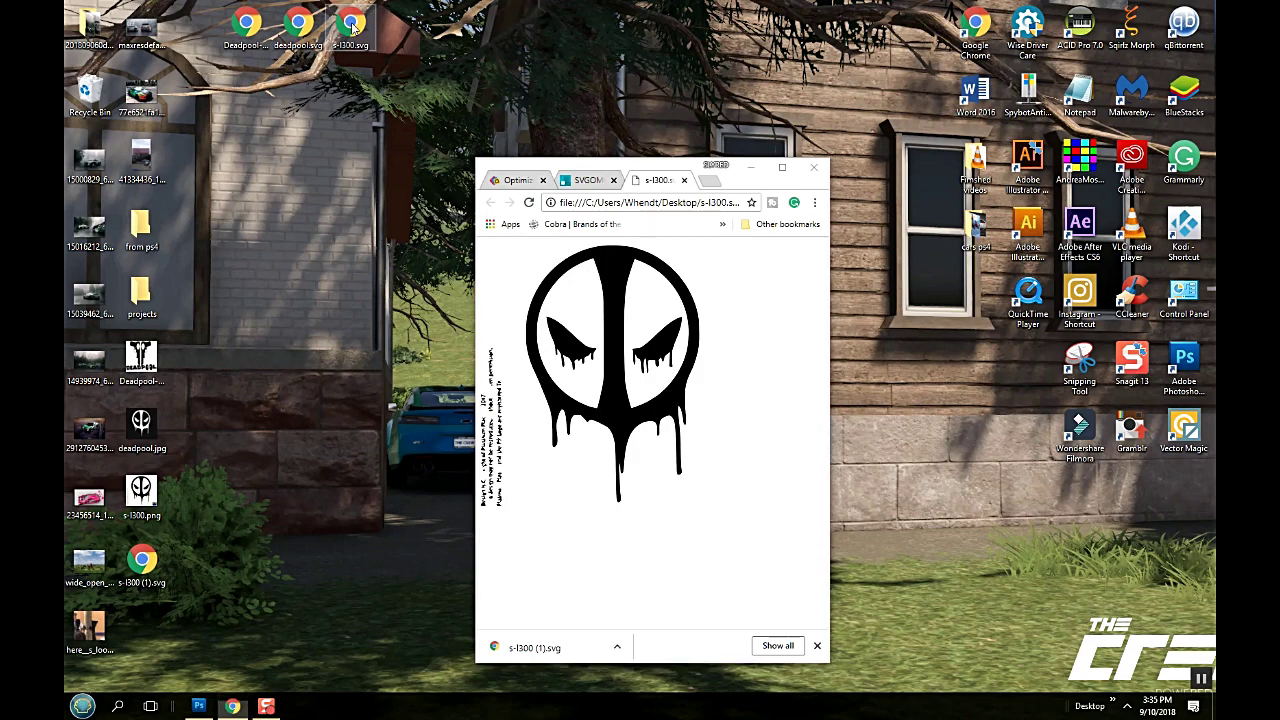
right_click(352, 27)
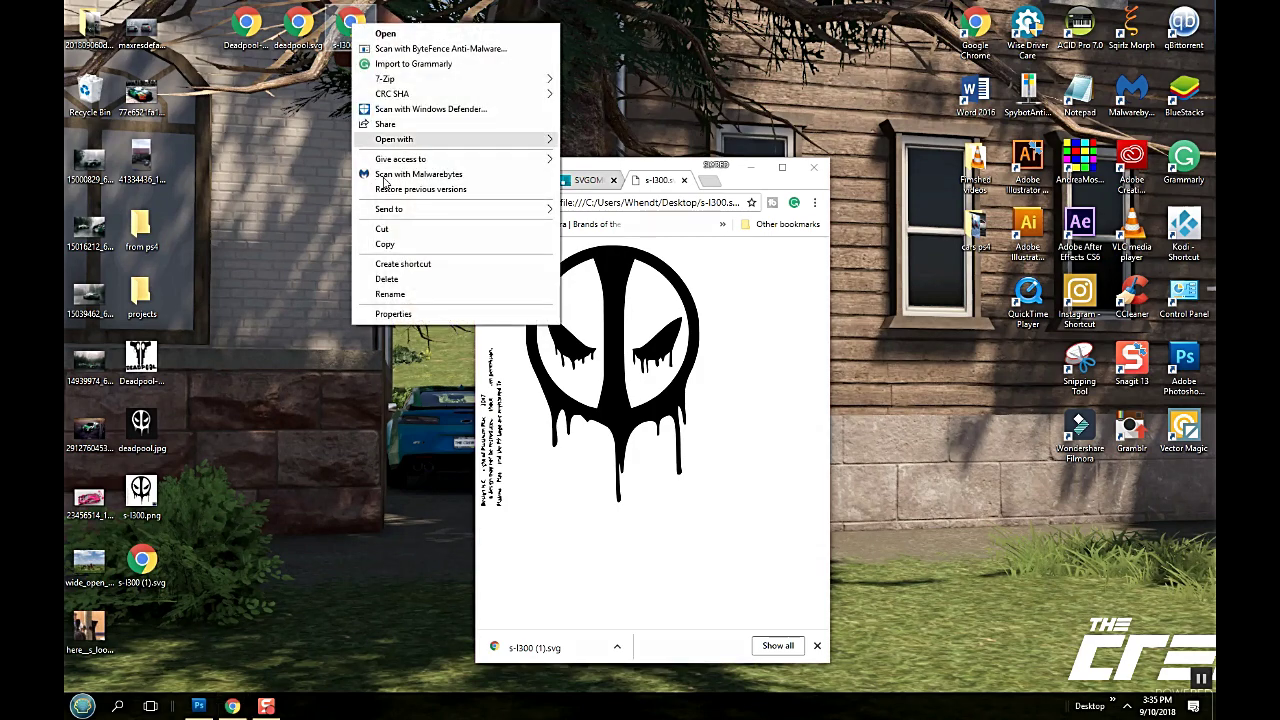
click(393, 314)
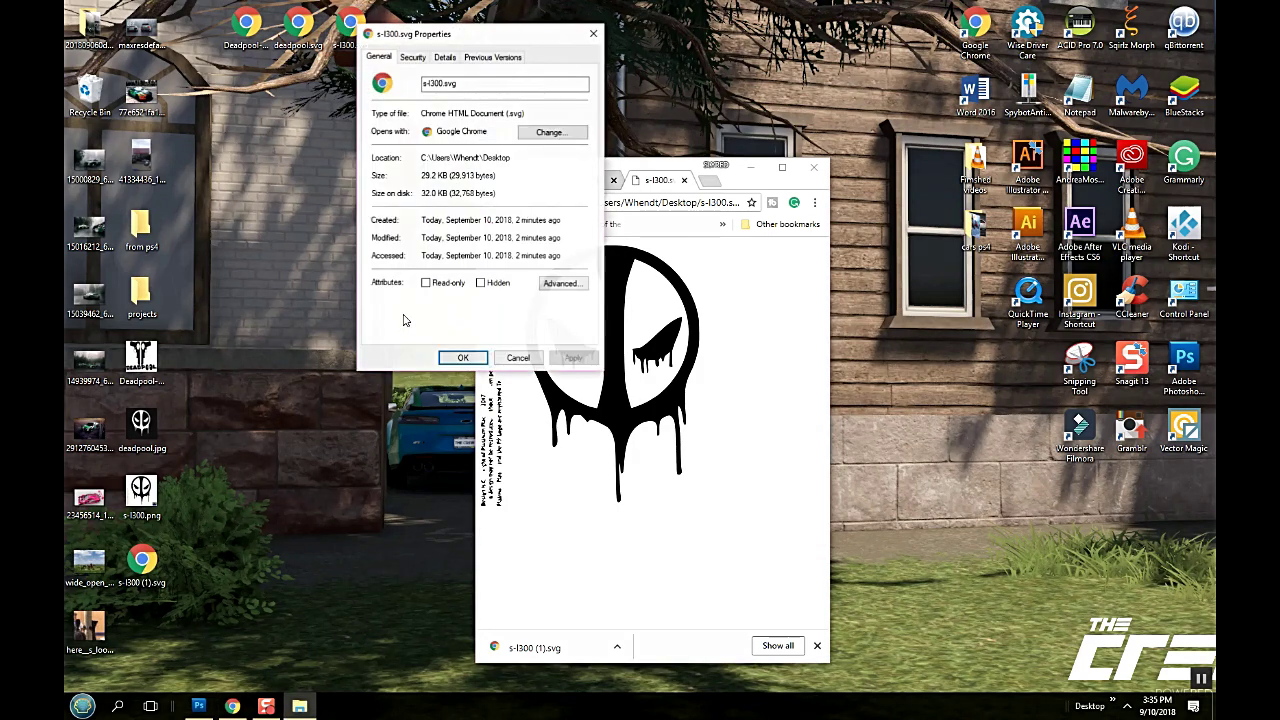
click(593, 33)
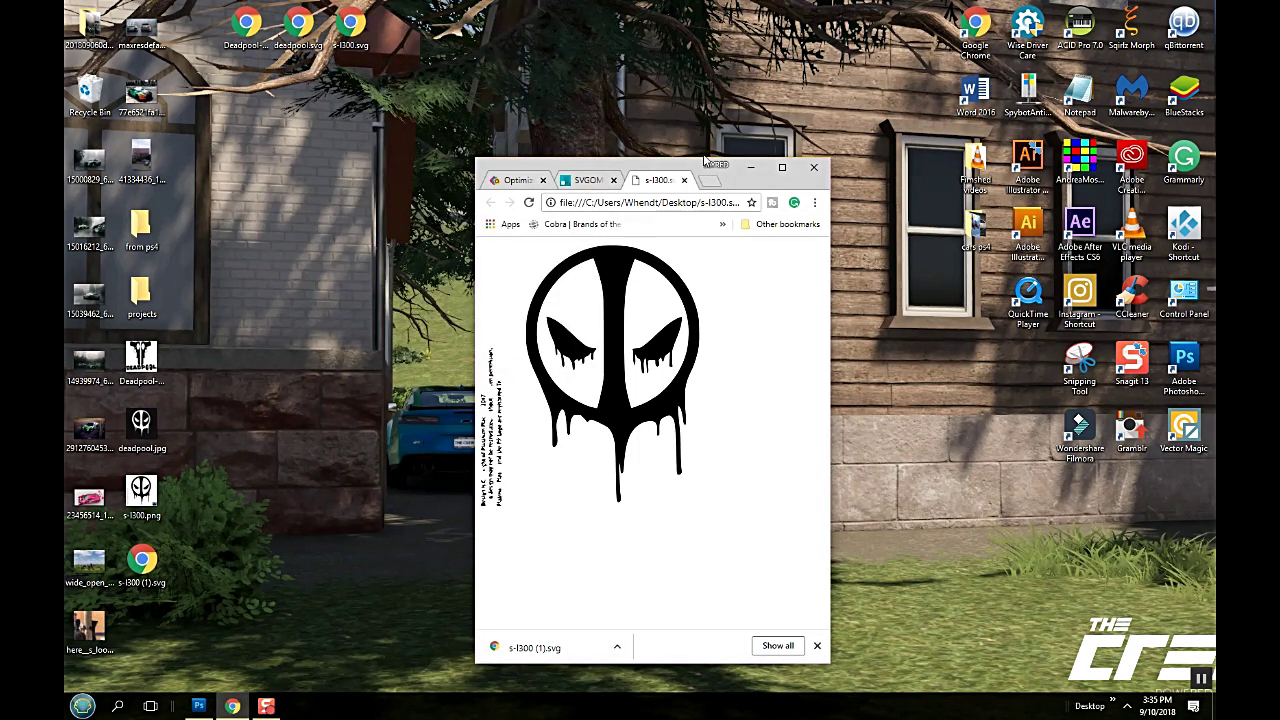
click(782, 167)
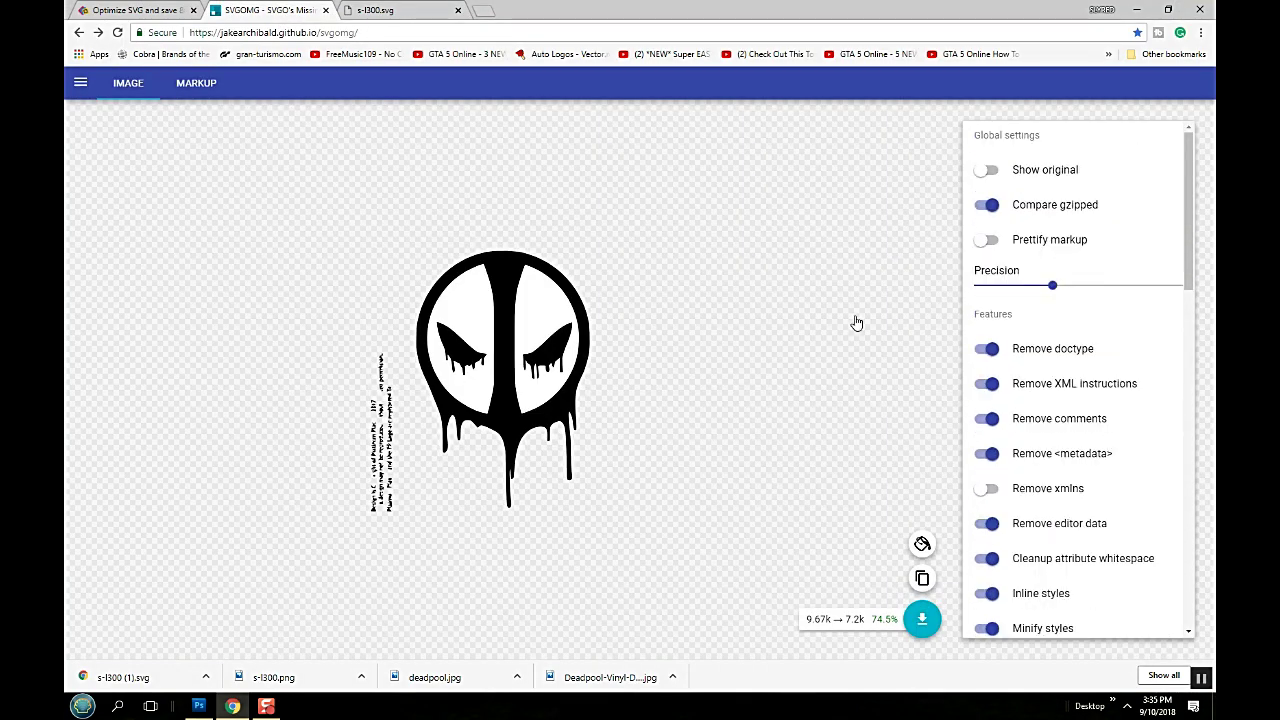
- Drop s-l300.svg into vecta.io Nano, shrinking it from 29.2KB to 12.1KB (58.5% saved)
click(170, 11)
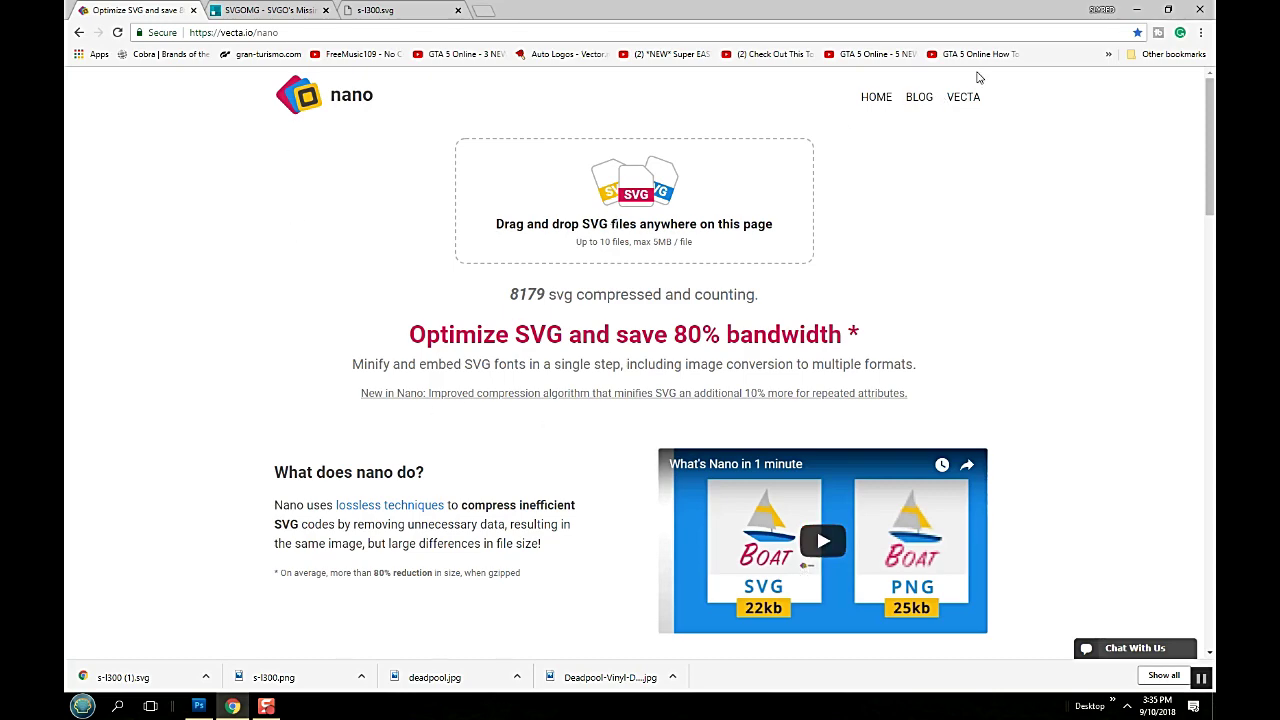
click(1168, 9)
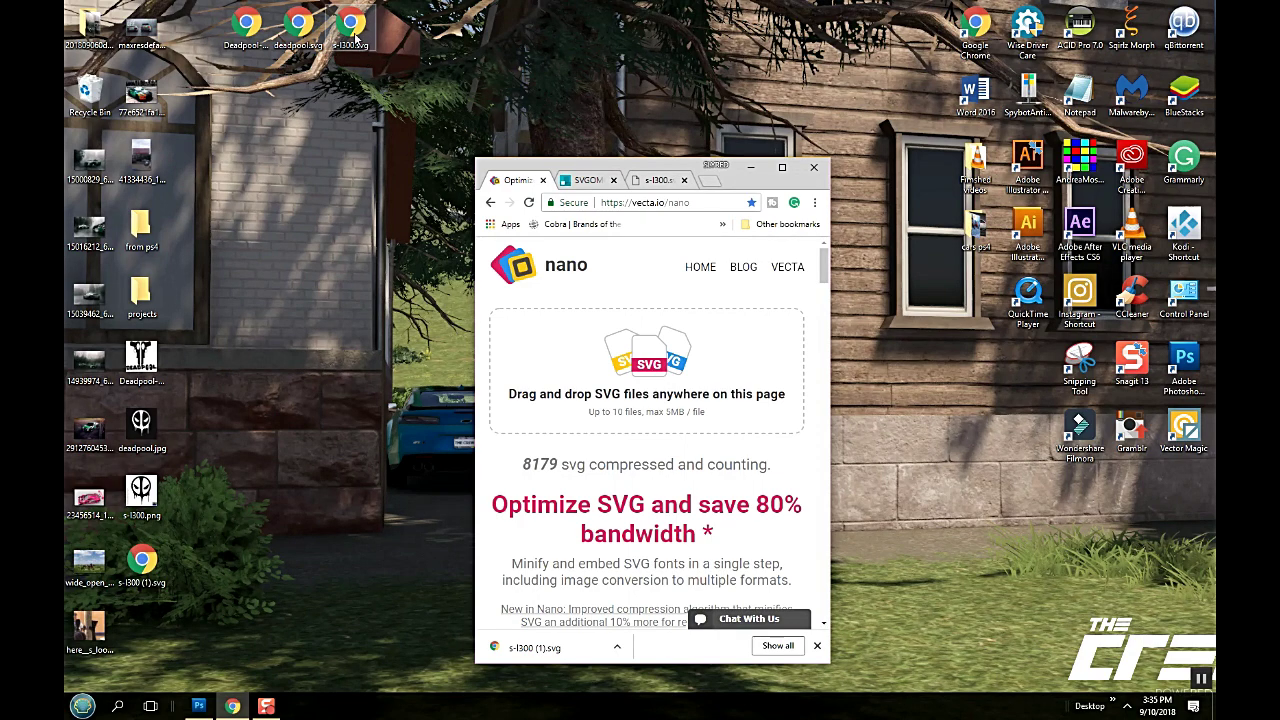
drag(352, 28, 672, 370)
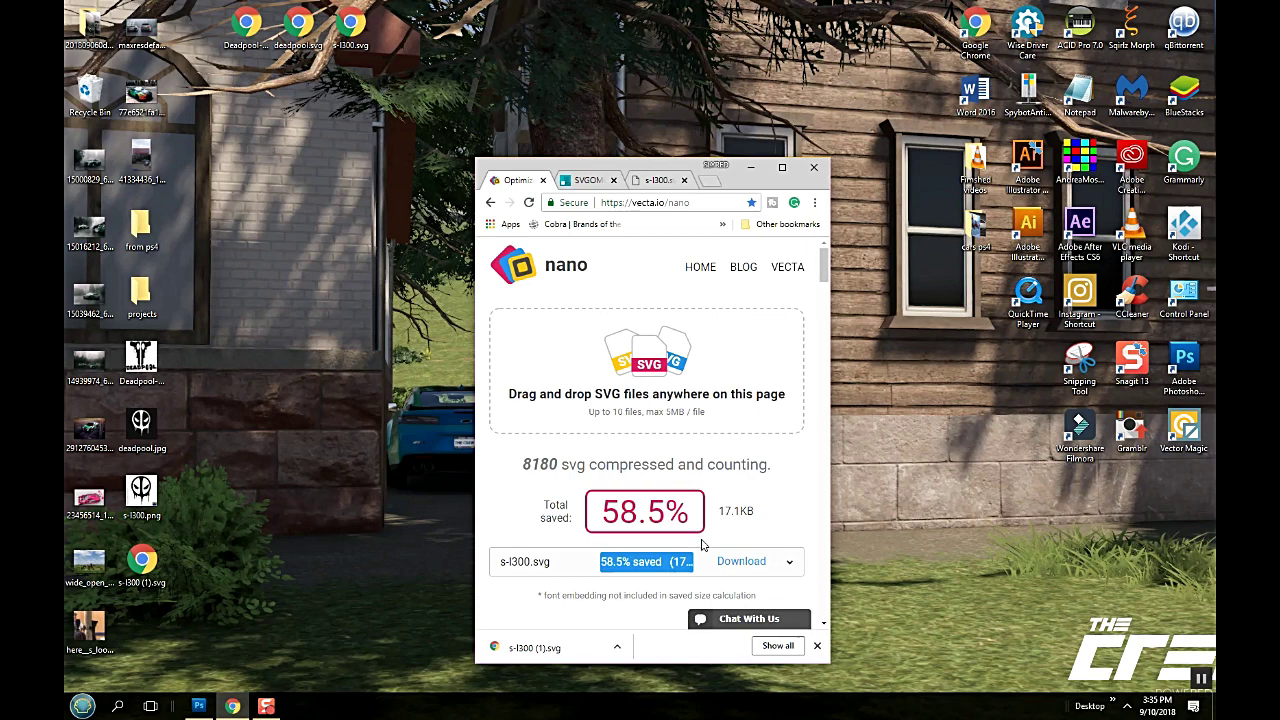
click(783, 170)
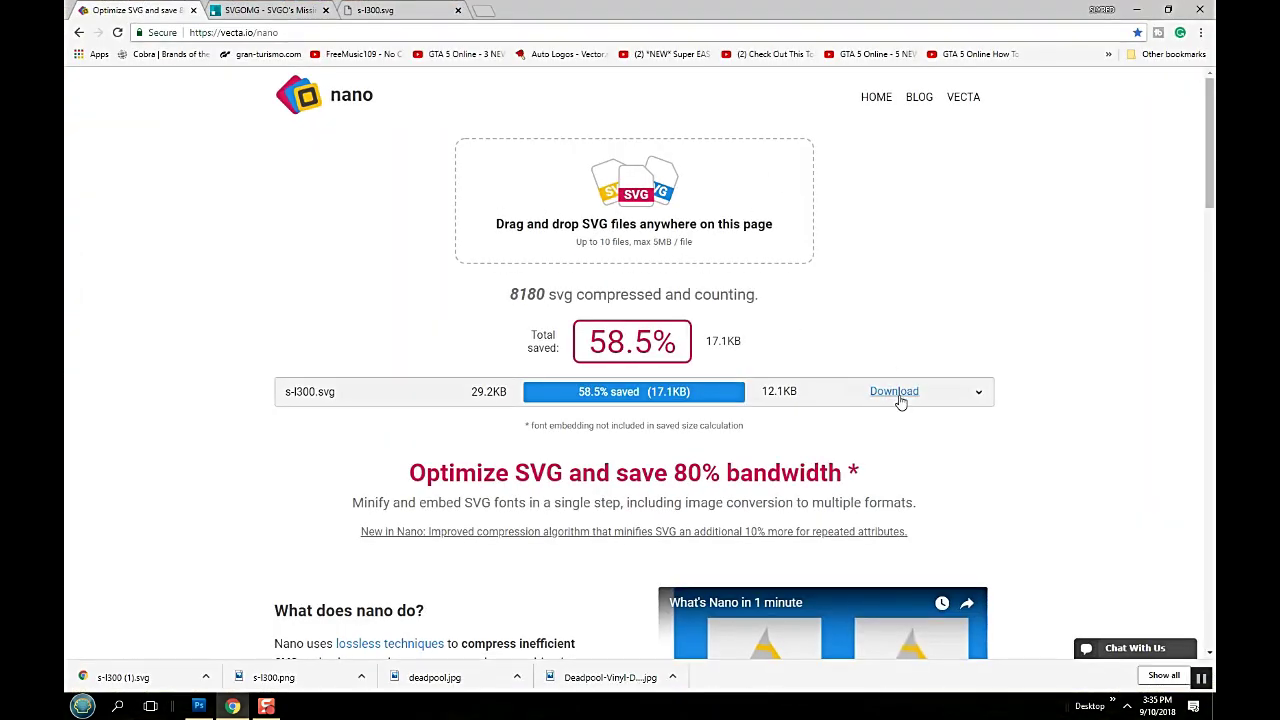
- Download Nano's compressed decal and save it to the Desktop under the name 'dead pool'
click(898, 393)
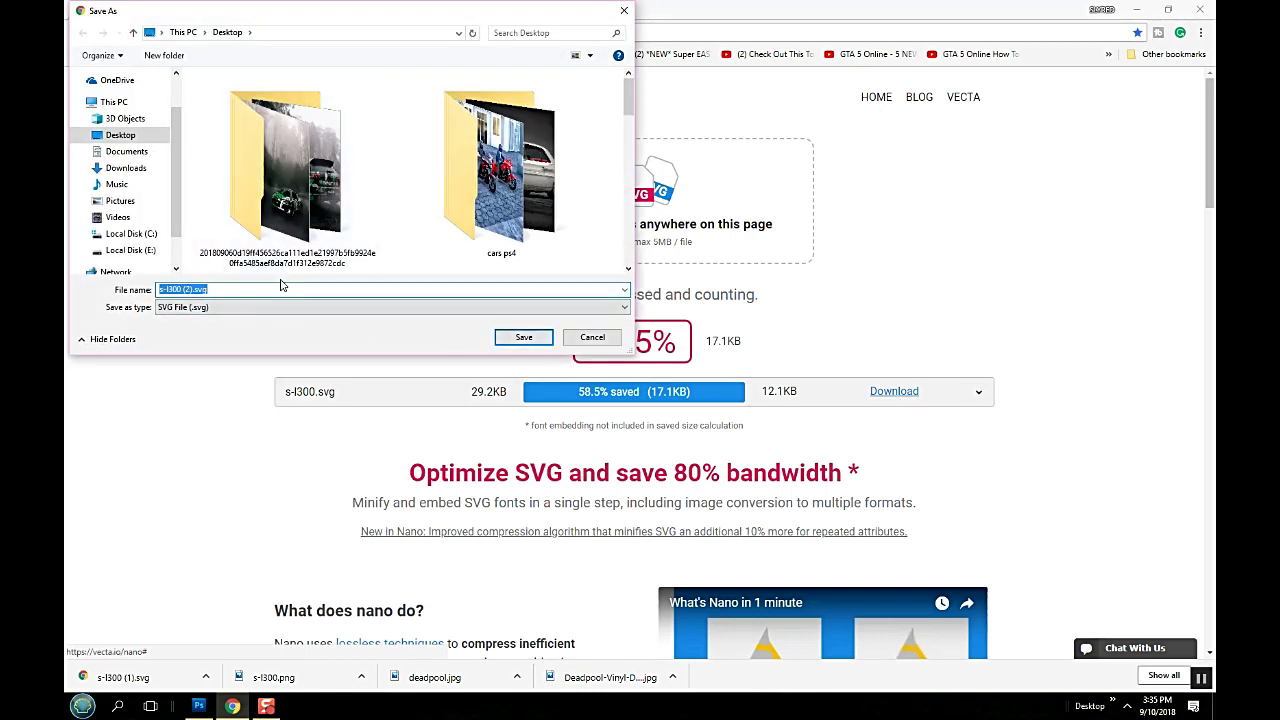
key(BackSpace)
text(dead)
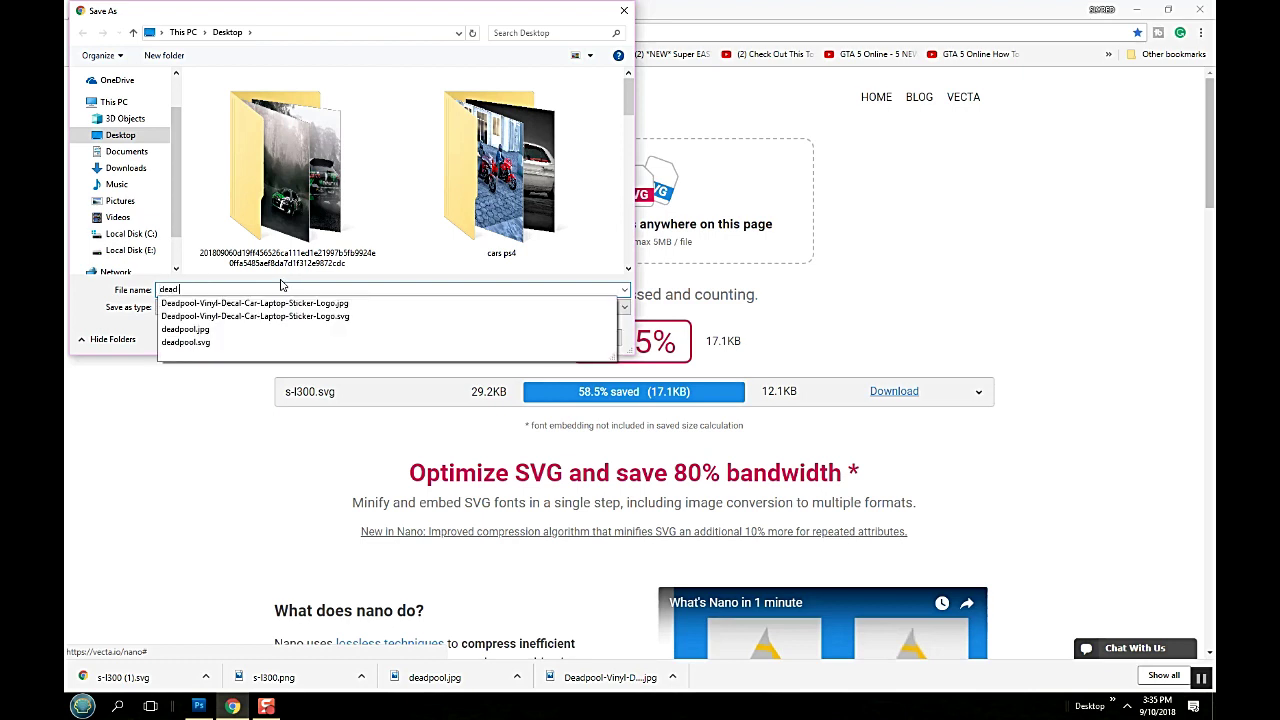
key(Escape)
text(ead pool)
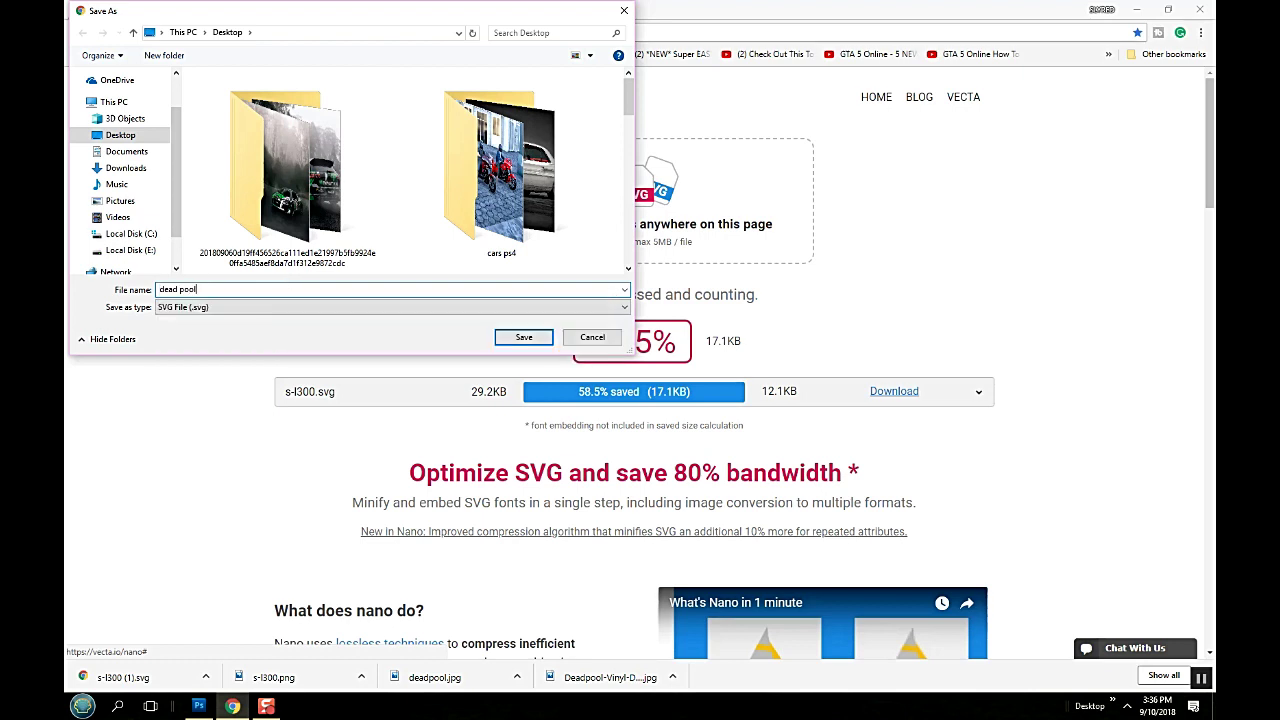
key(Return)
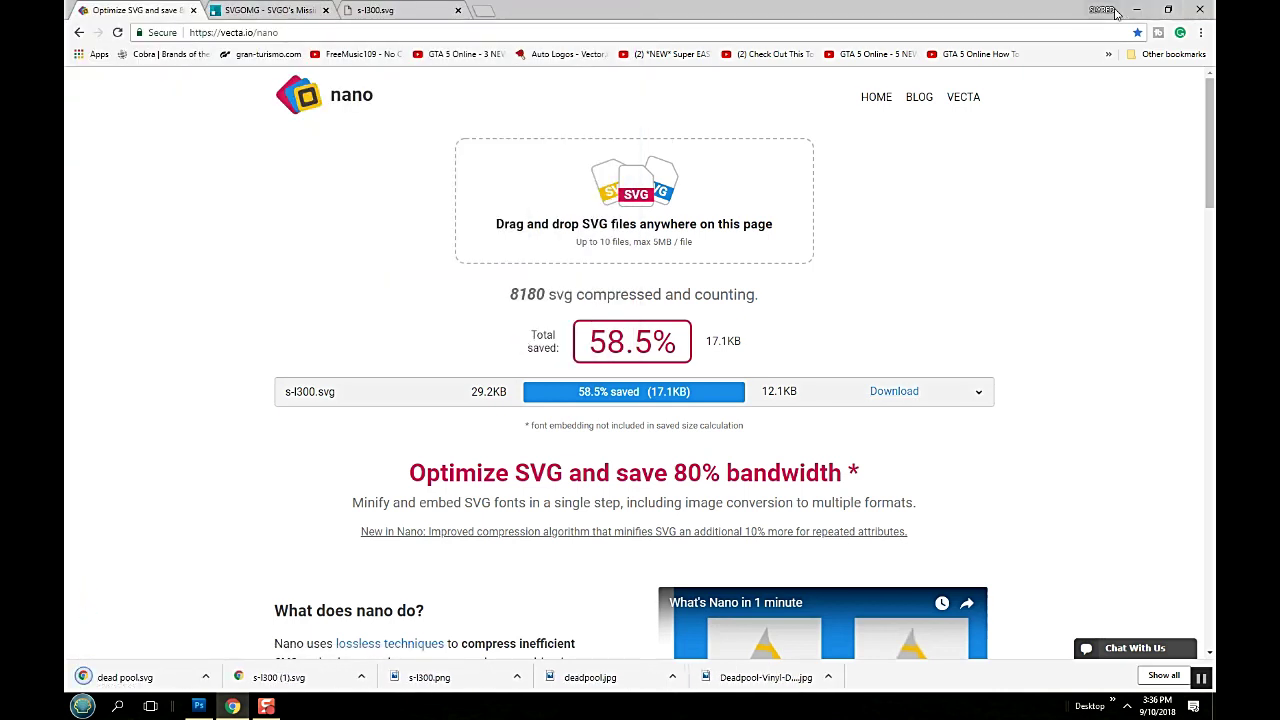
click(1167, 9)
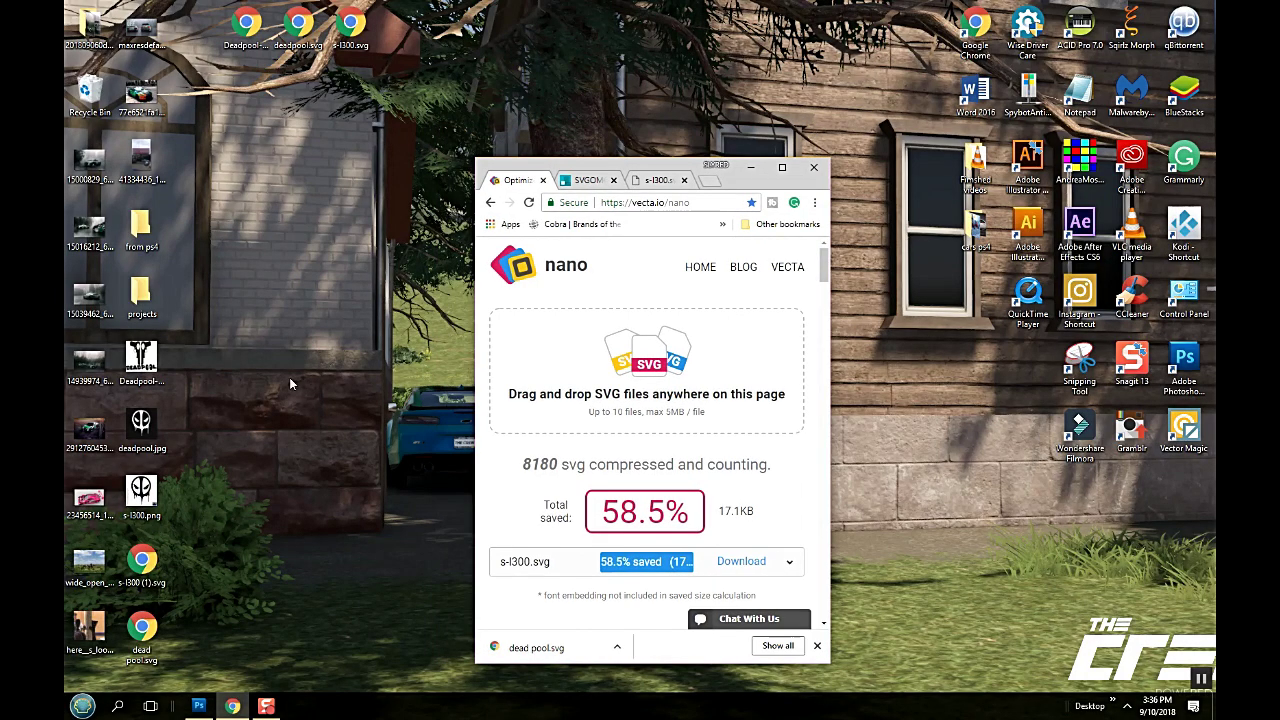
- Open dead pool.svg's properties showing 12.1 KB and move the dialog aside
right_click(143, 632)
click(175, 617)
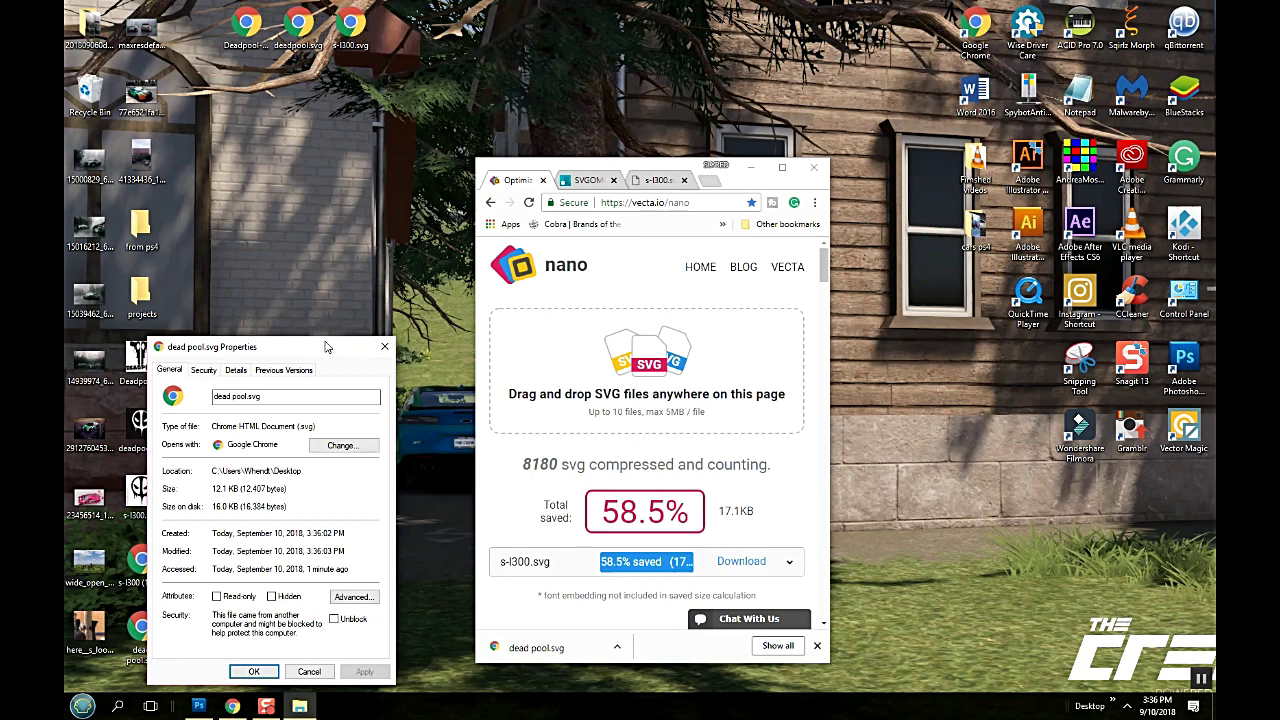
drag(325, 346, 445, 205)
- Compare against s-l300 (1).svg's 16.1 KB size, then restore the full-size Nano page
click(145, 570)
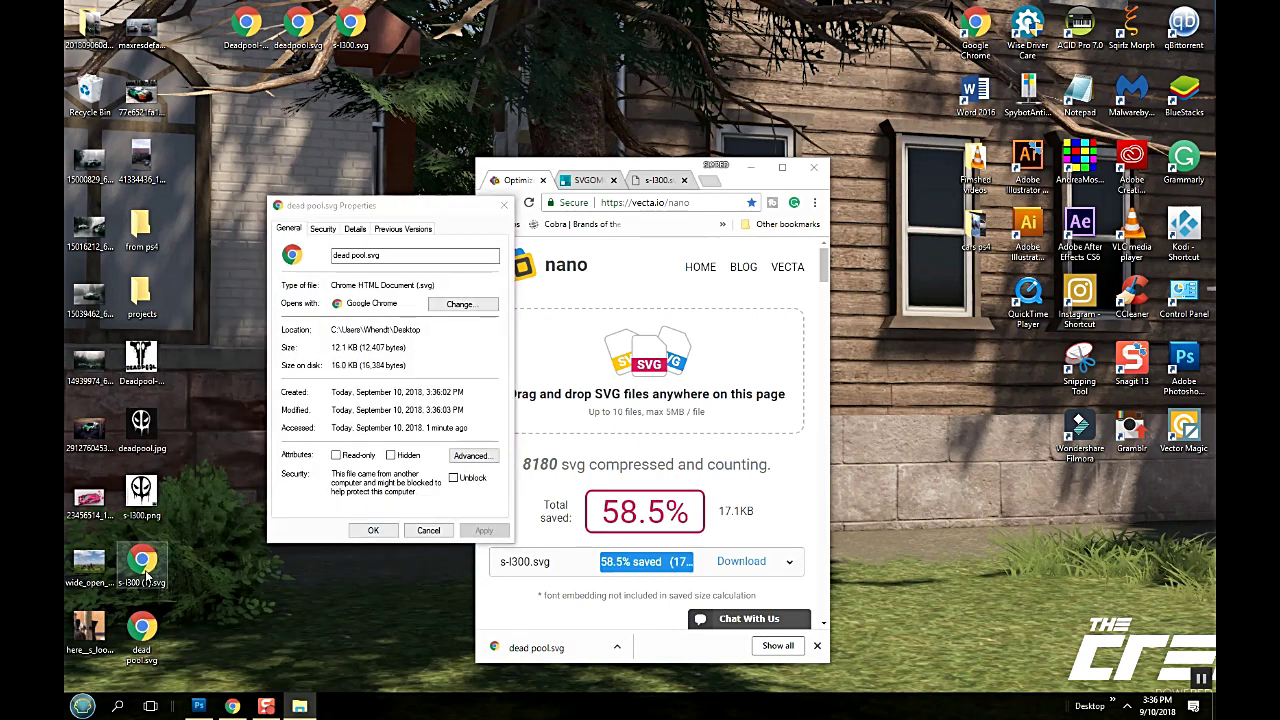
right_click(145, 570)
click(190, 565)
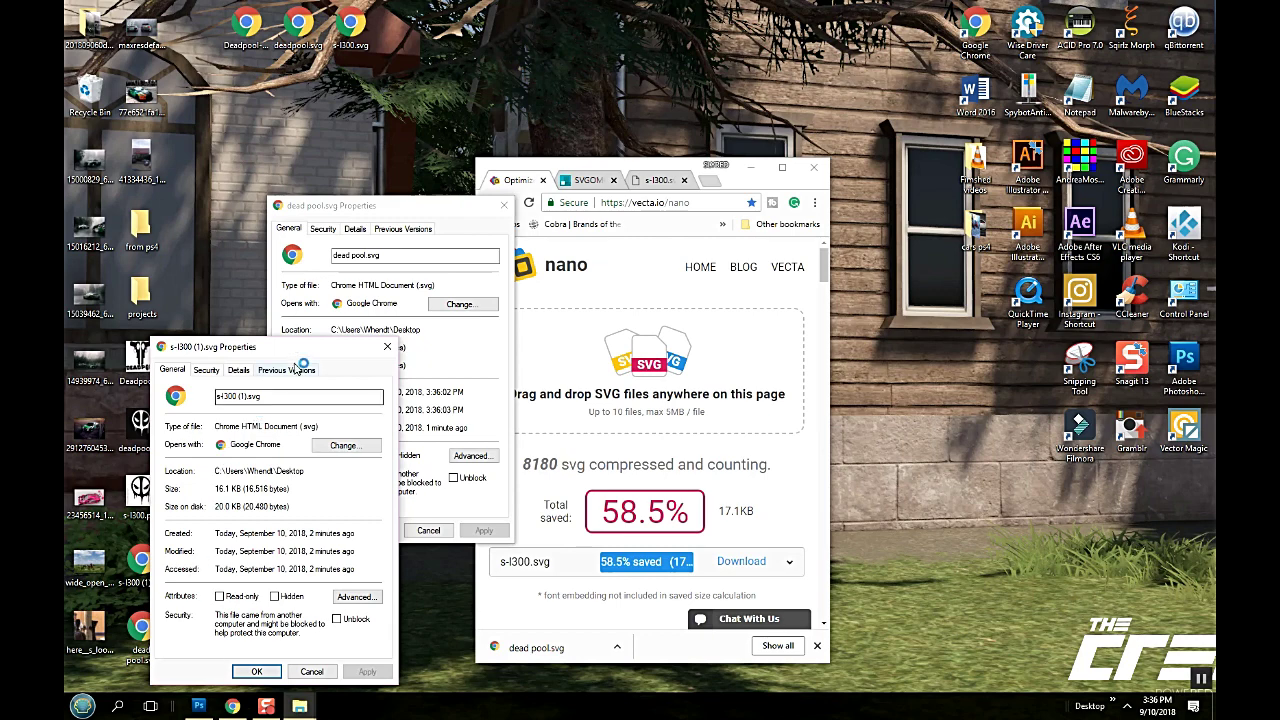
click(387, 346)
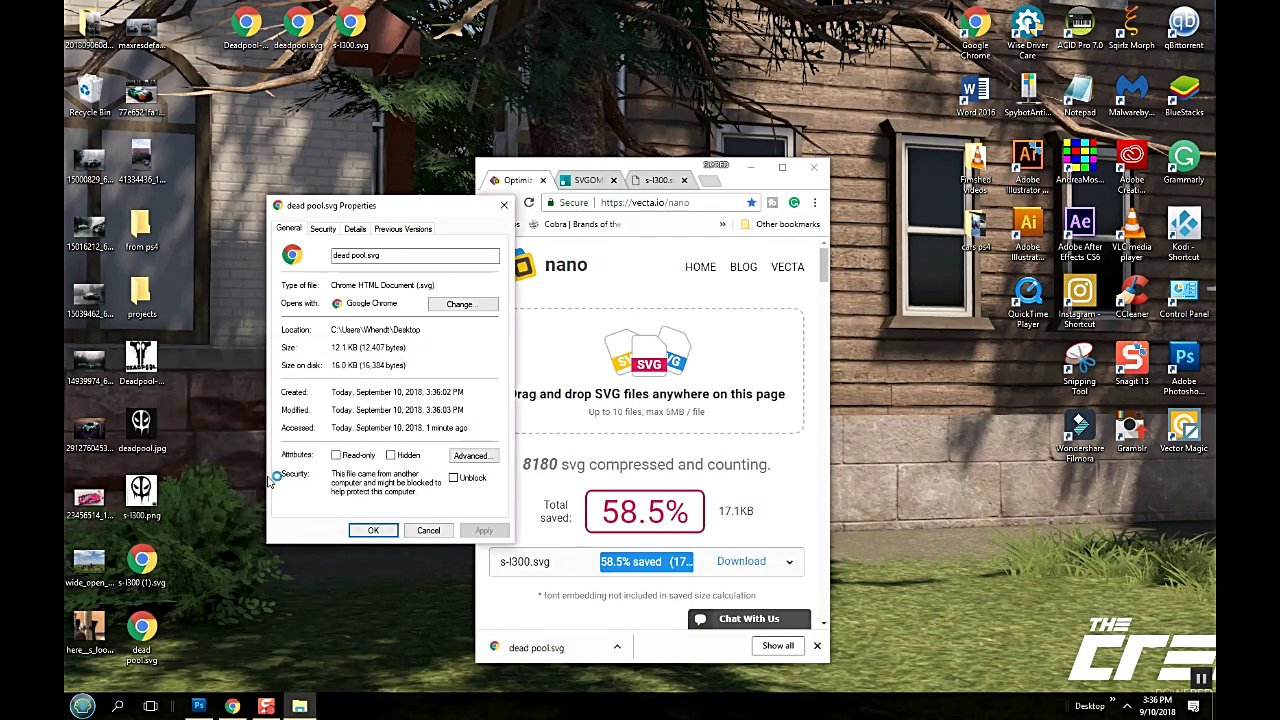
right_click(152, 641)
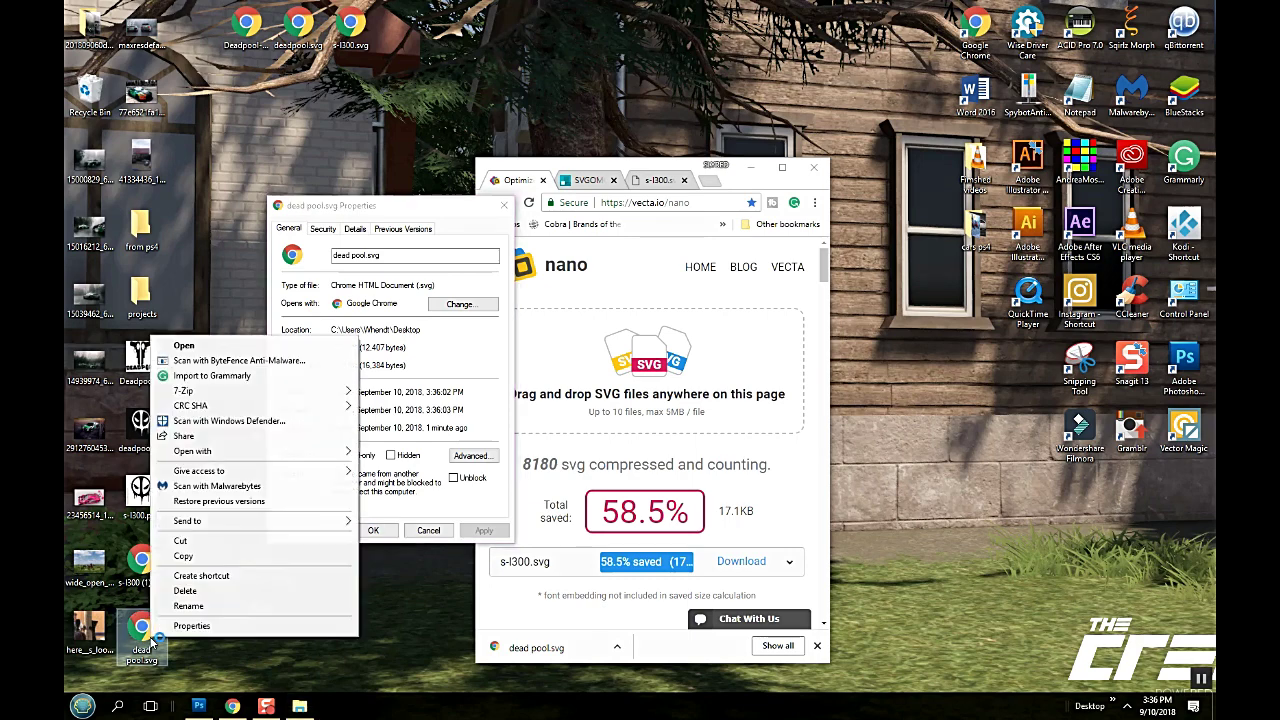
click(183, 627)
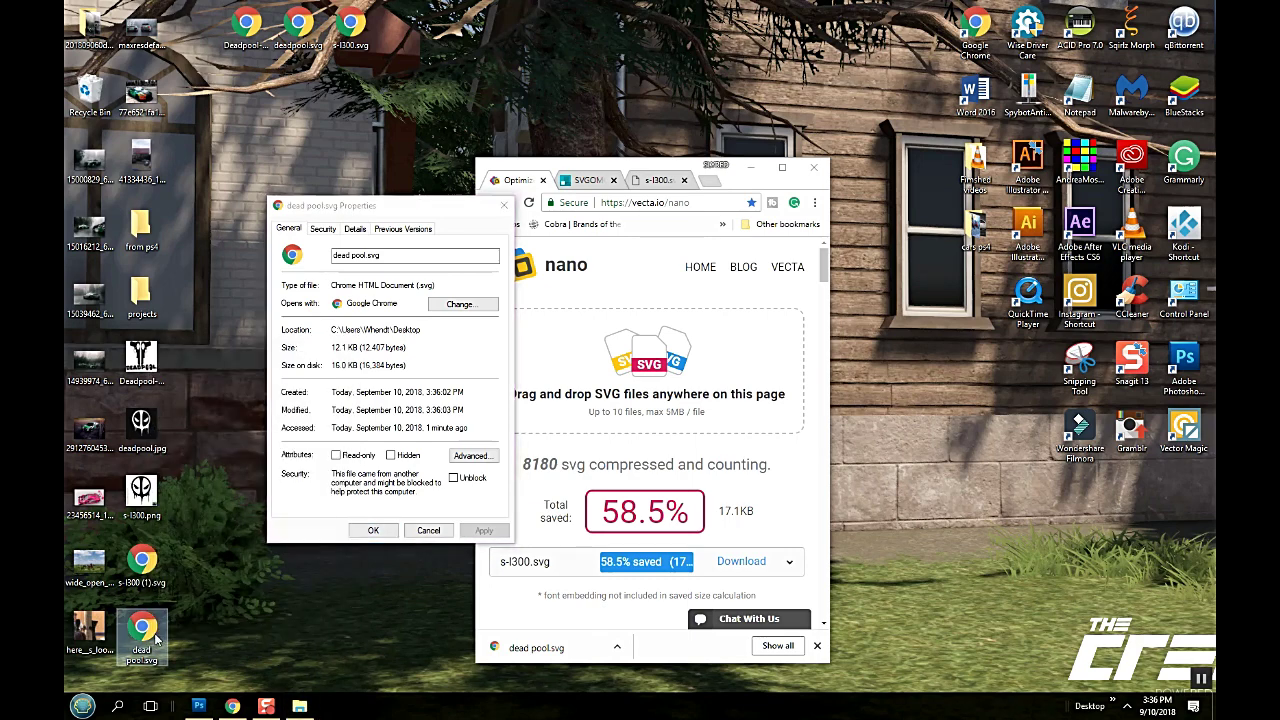
right_click(155, 630)
click(379, 594)
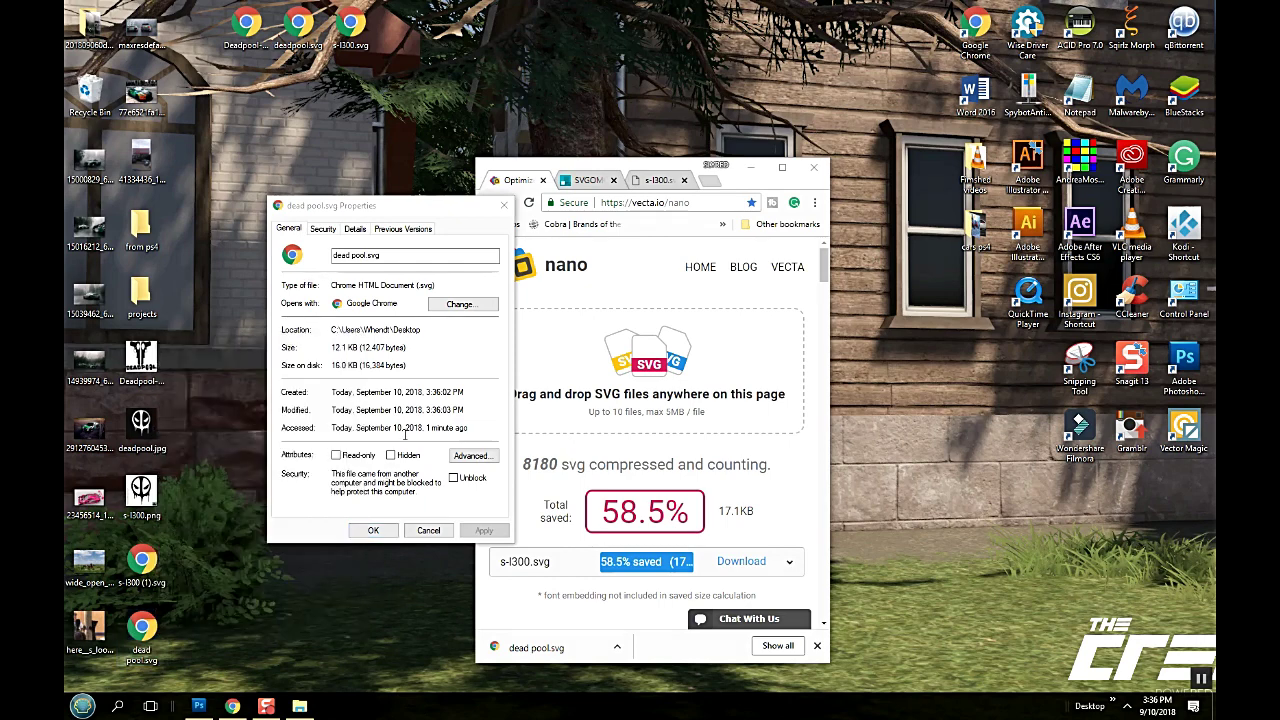
click(782, 167)
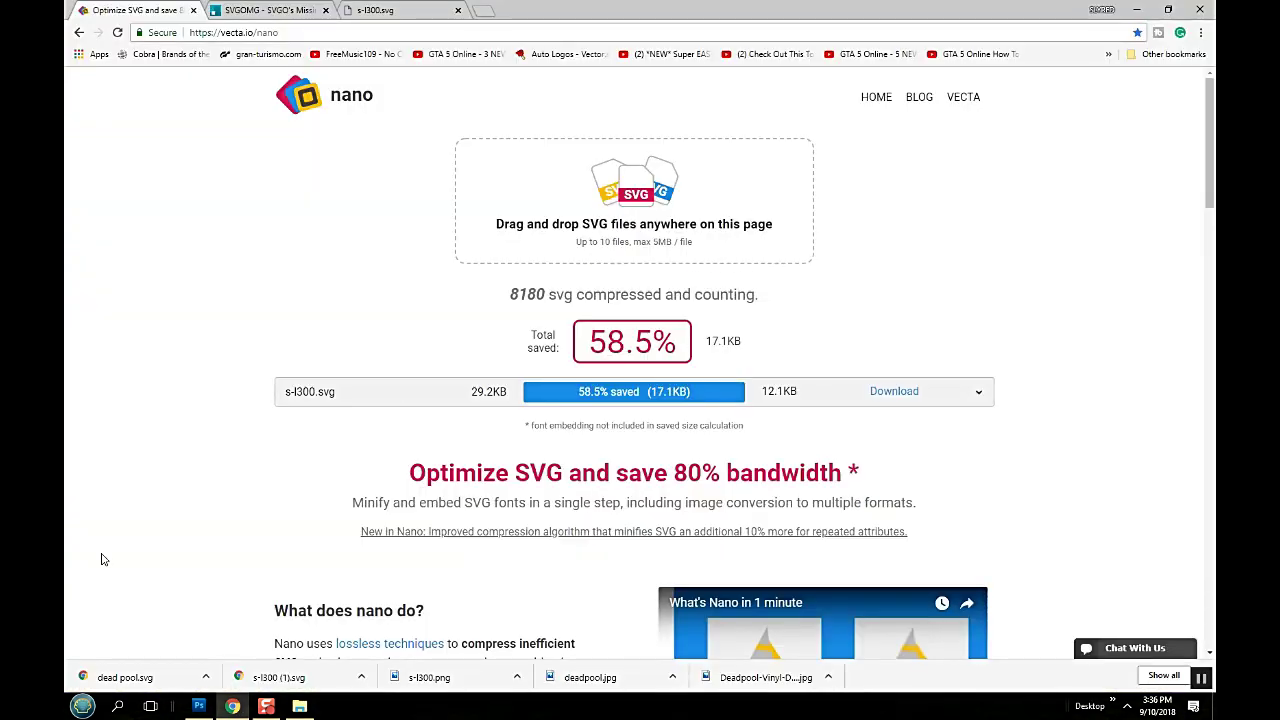
- Scroll through the Nano feature description, then restore Chrome to a smaller window
scroll(682, 414, down, 3)
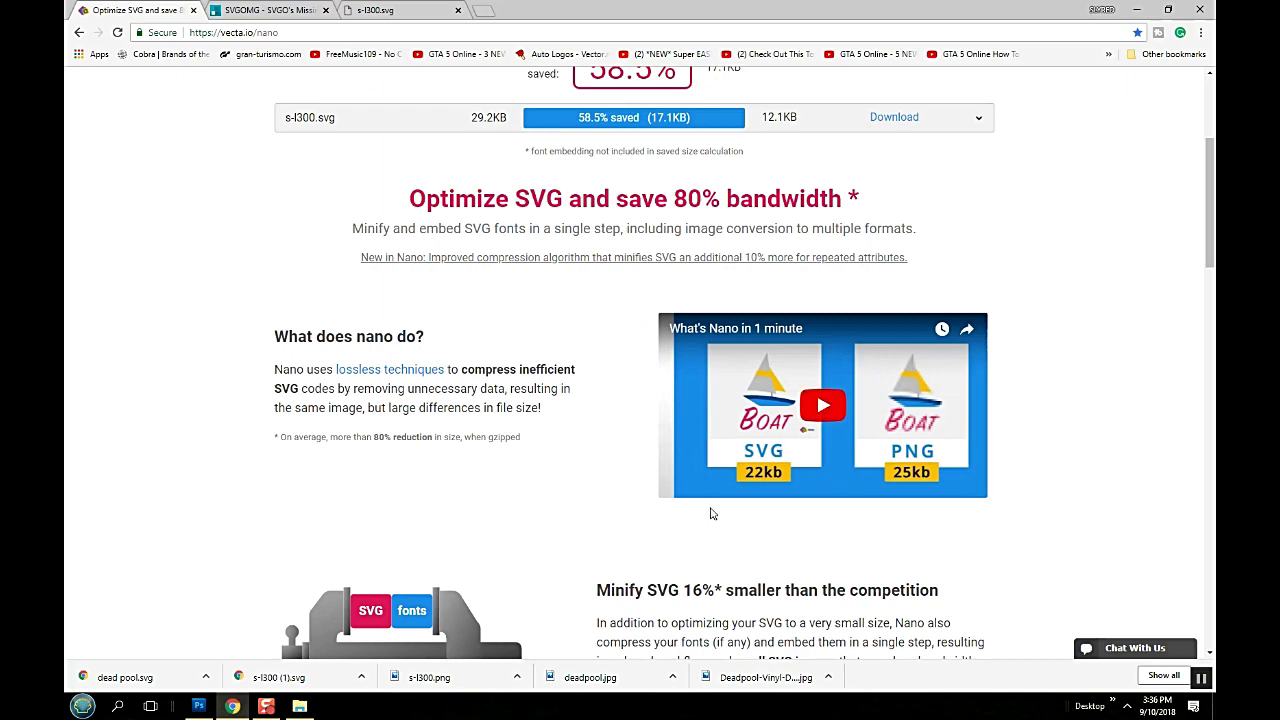
scroll(705, 520, down, 2)
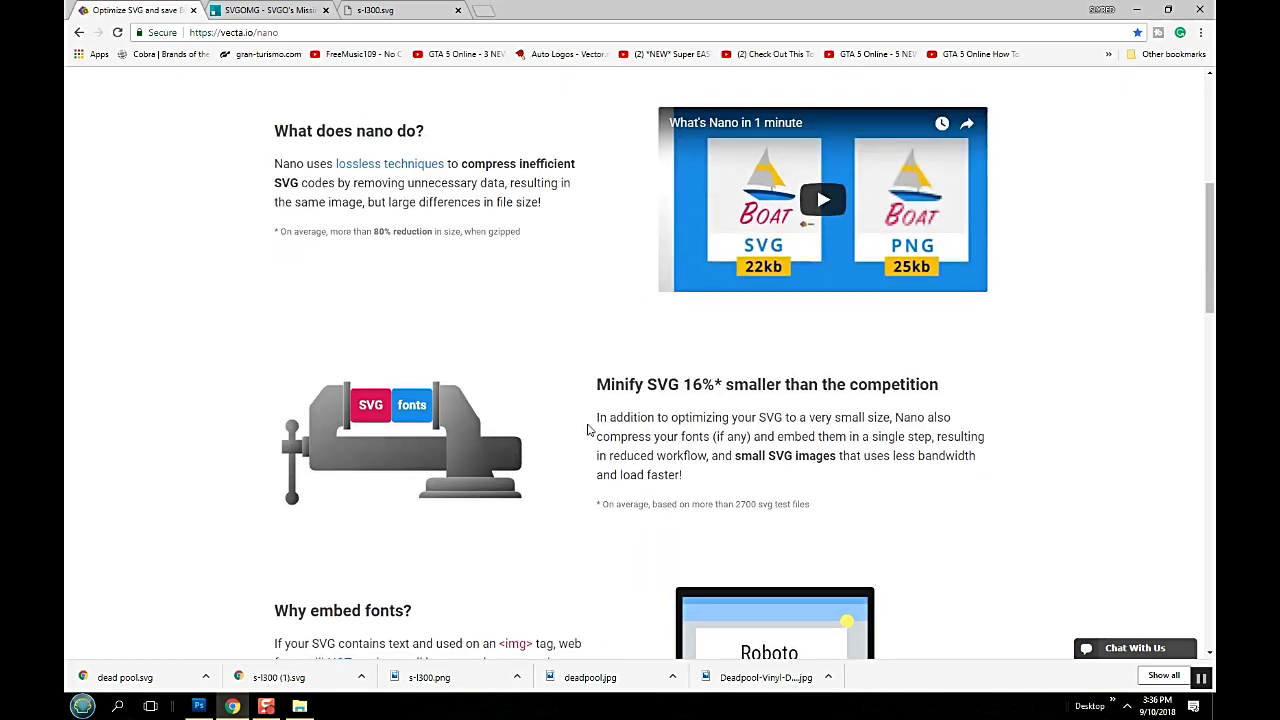
scroll(594, 427, up, 3)
scroll(594, 427, up, 2)
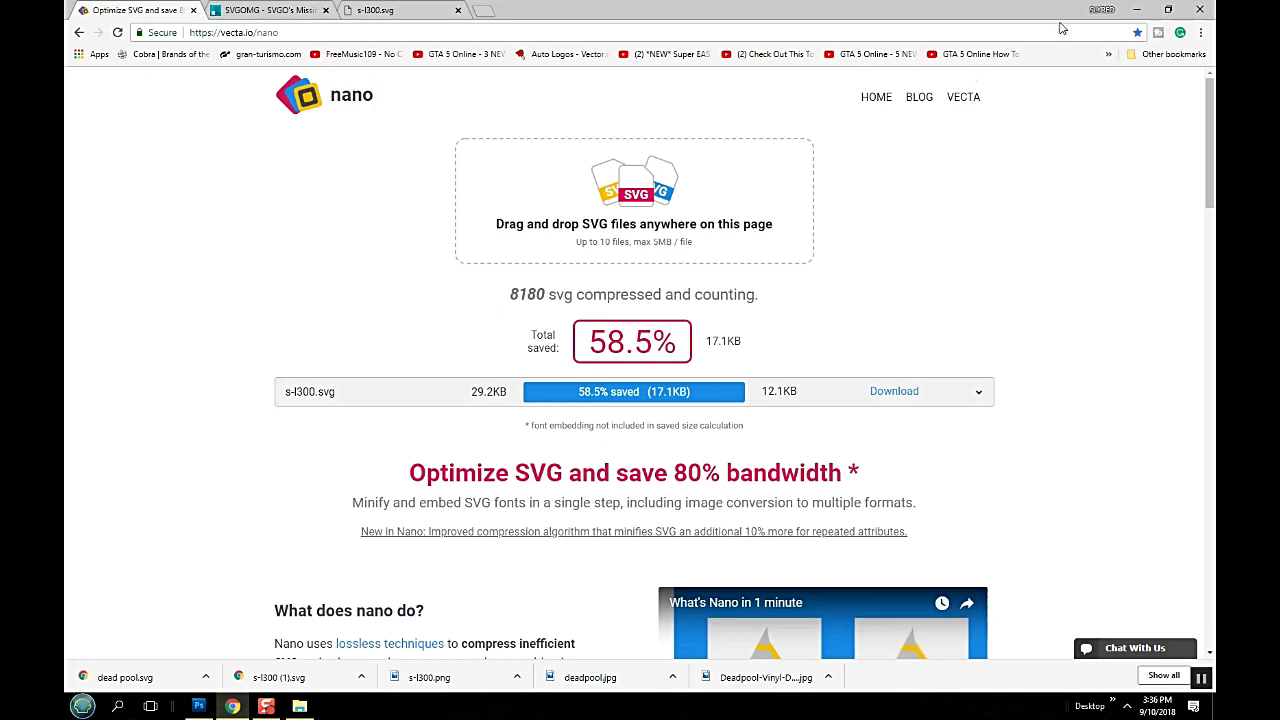
click(1168, 10)
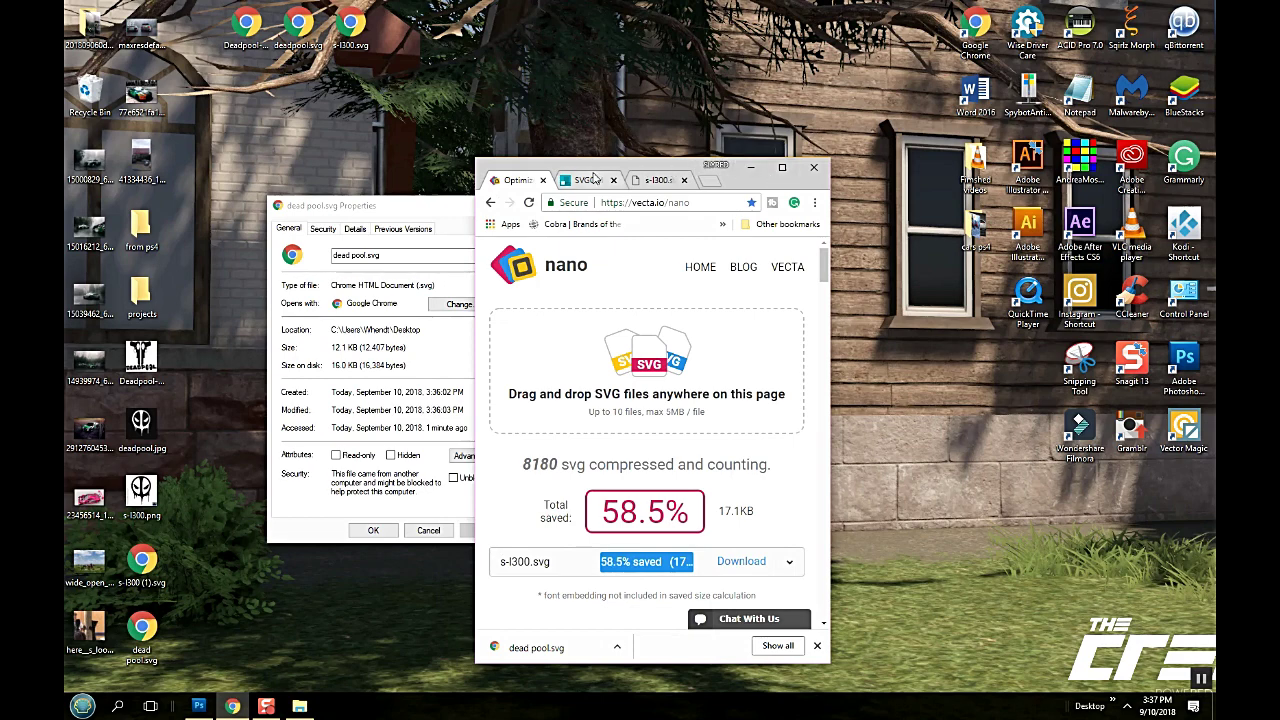
- Close dead pool.svg's properties and reload SVGOMG for a fresh file
click(594, 180)
click(437, 211)
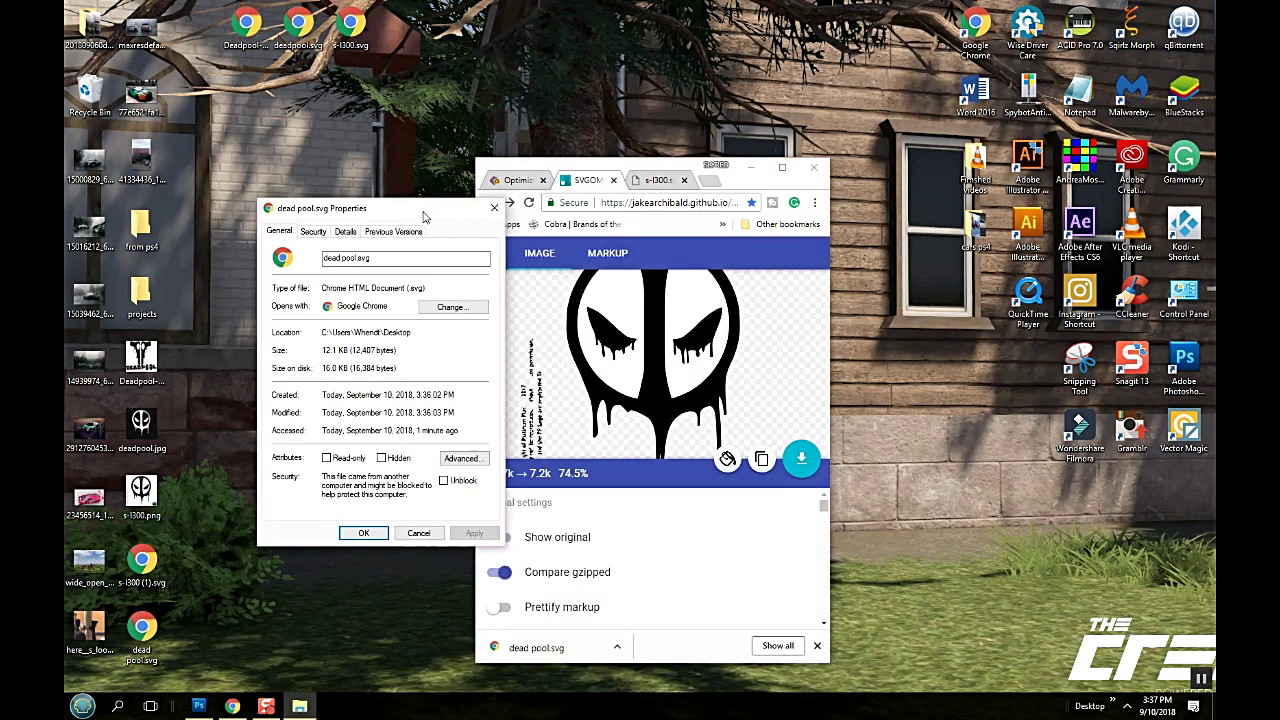
click(493, 207)
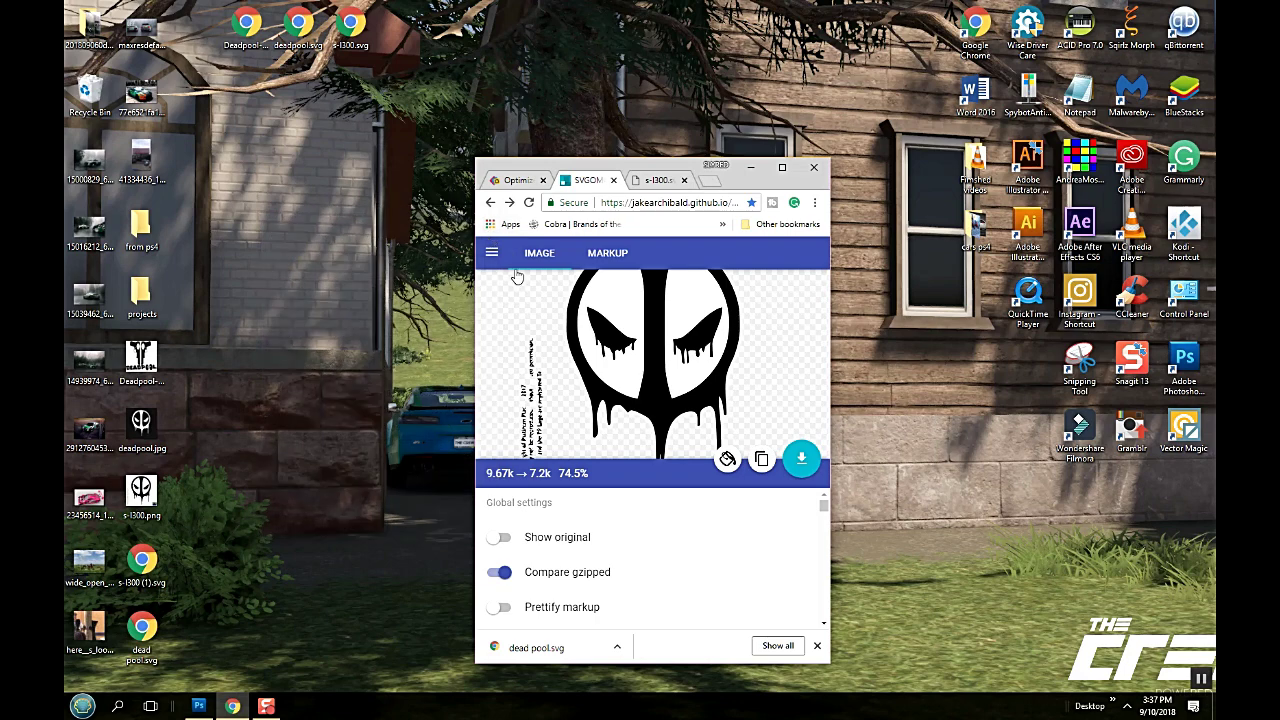
click(527, 204)
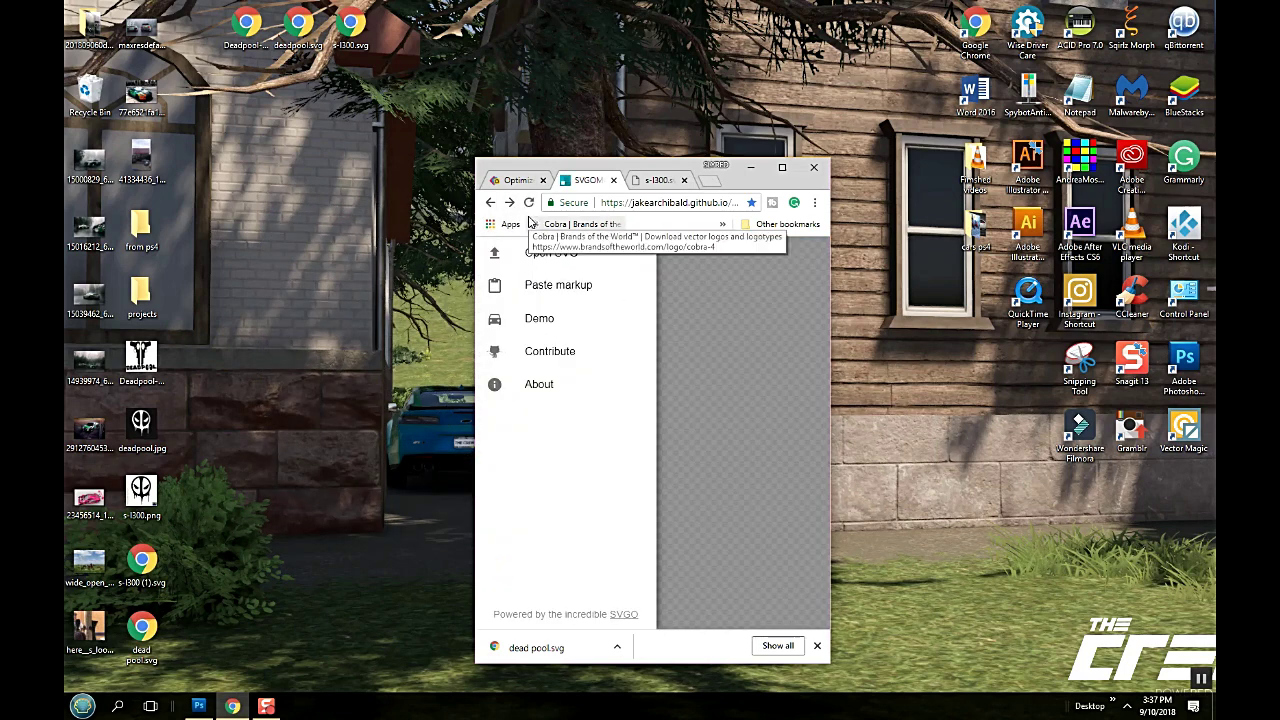
- Compress deadpool.svg in SVGOMG (4.4k to 3.85k gzipped) and save it as deadpool (1).svg
drag(299, 33, 763, 380)
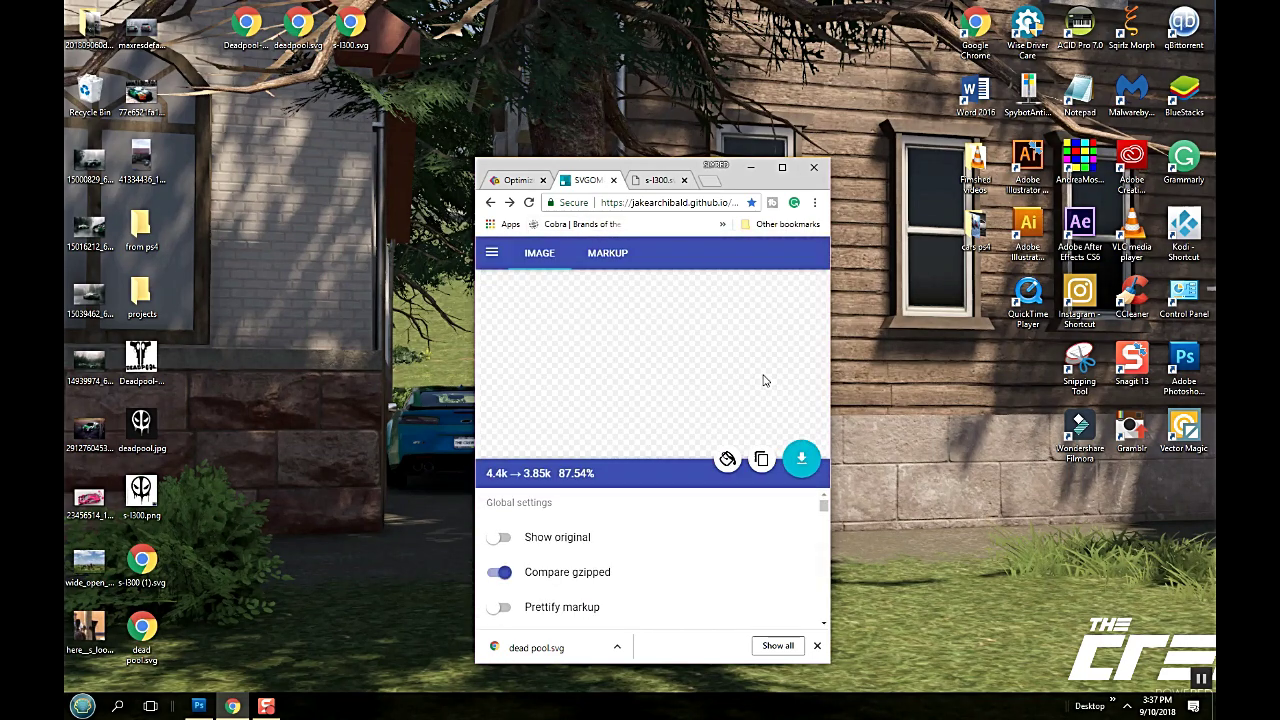
click(801, 458)
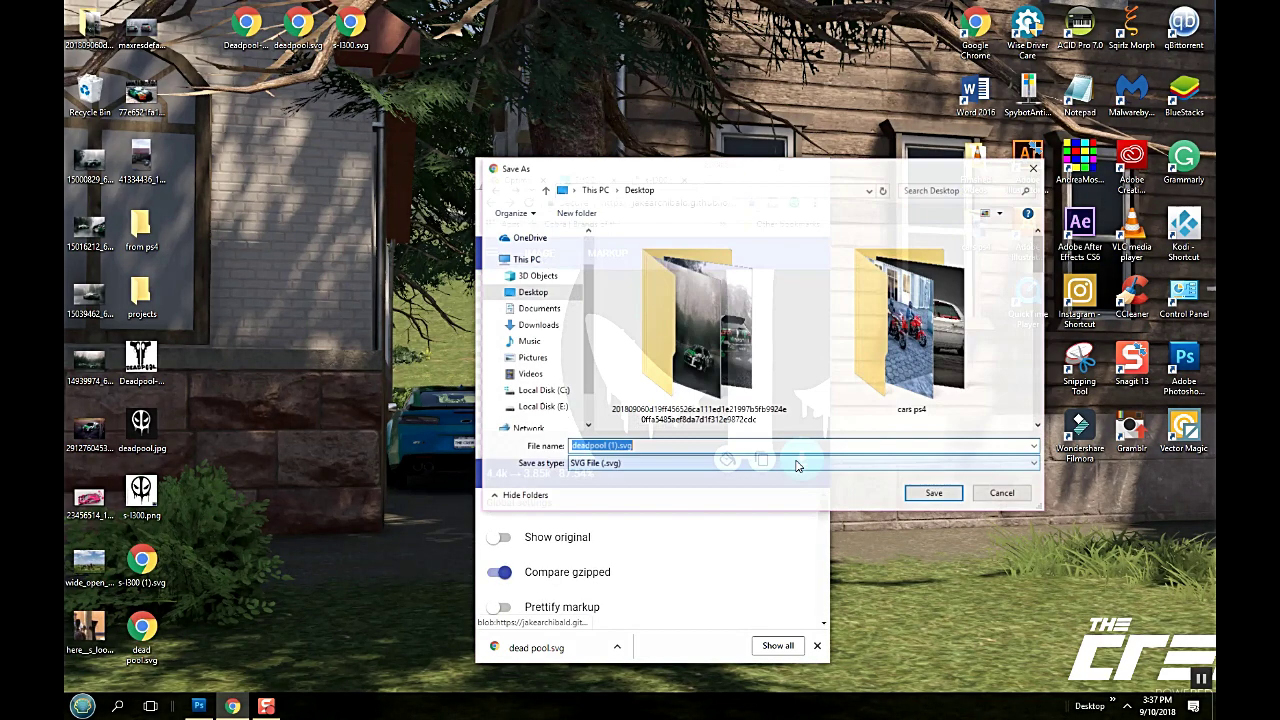
click(932, 493)
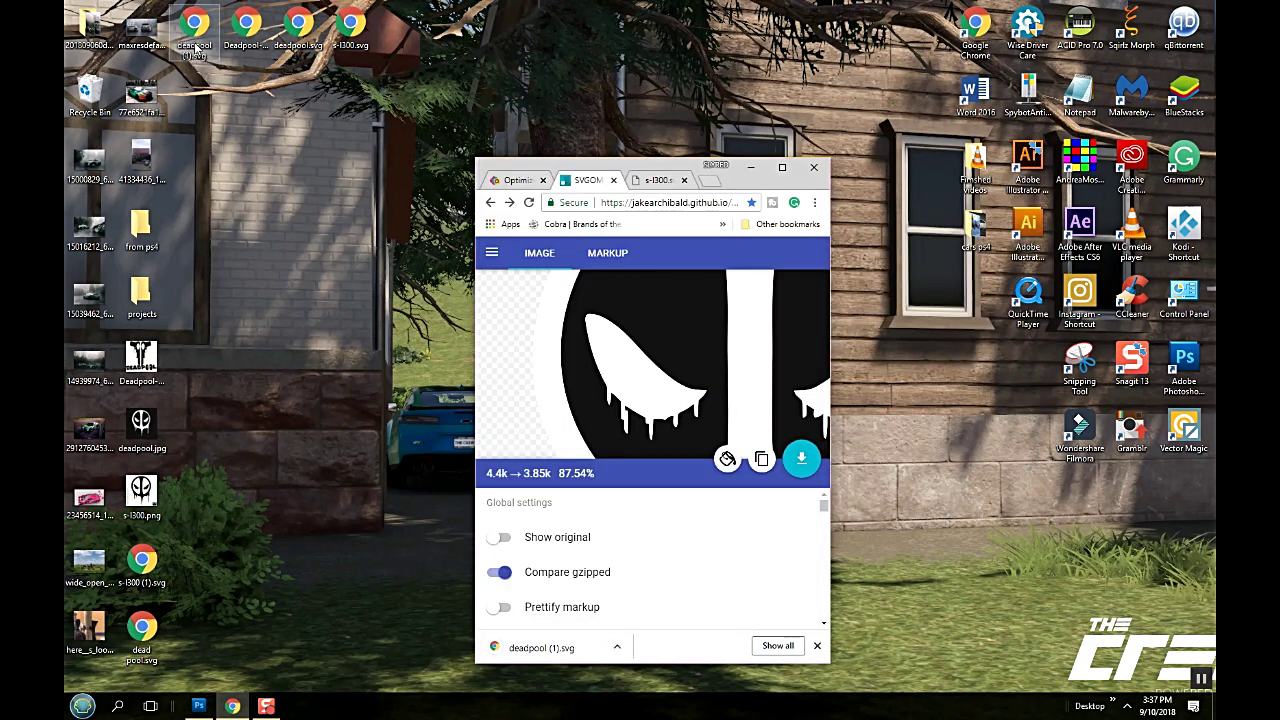
right_click(193, 42)
- Confirm deadpool (1).svg is 8.17 KB, place its icon in the top row, and return to Nano
click(240, 332)
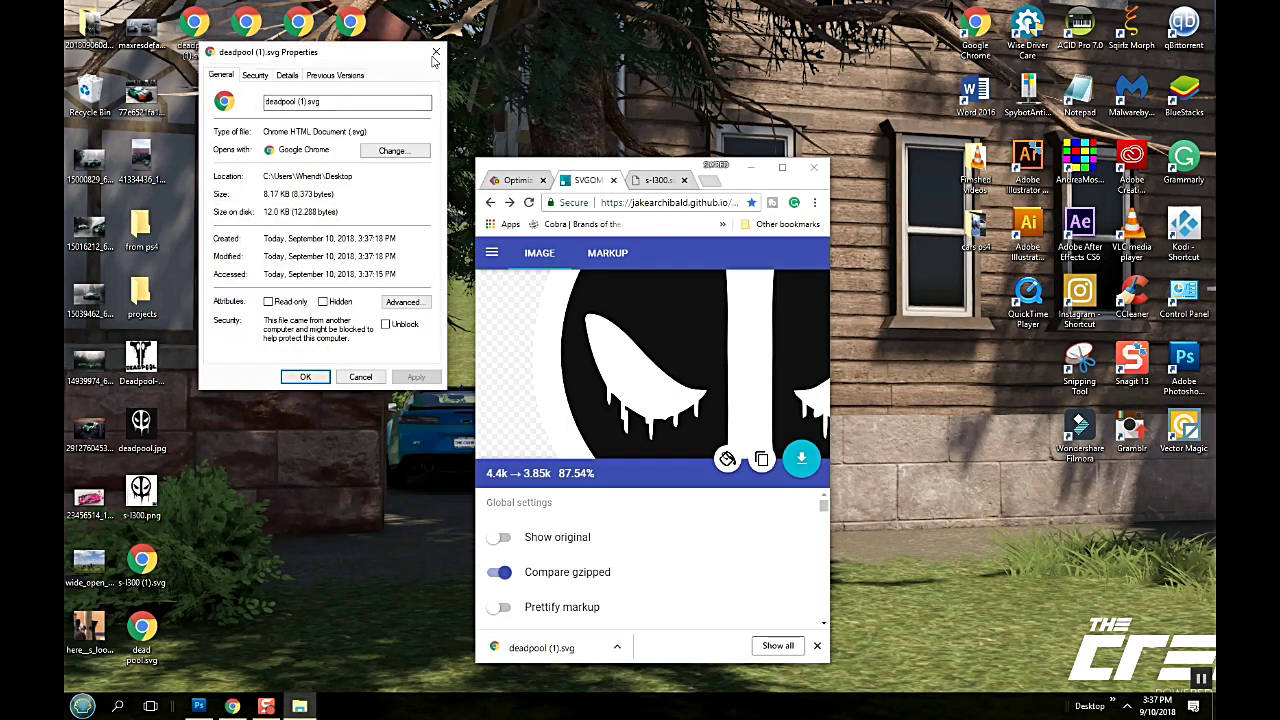
click(436, 51)
drag(195, 25, 652, 21)
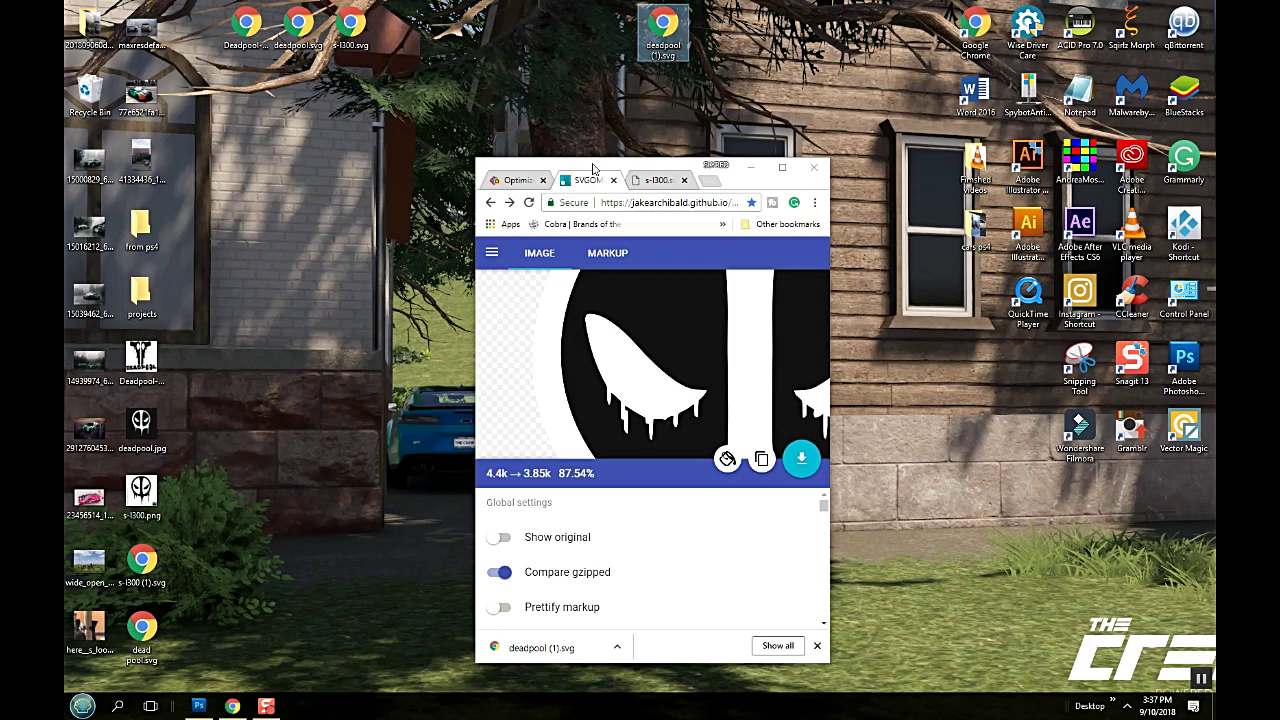
right_click(652, 56)
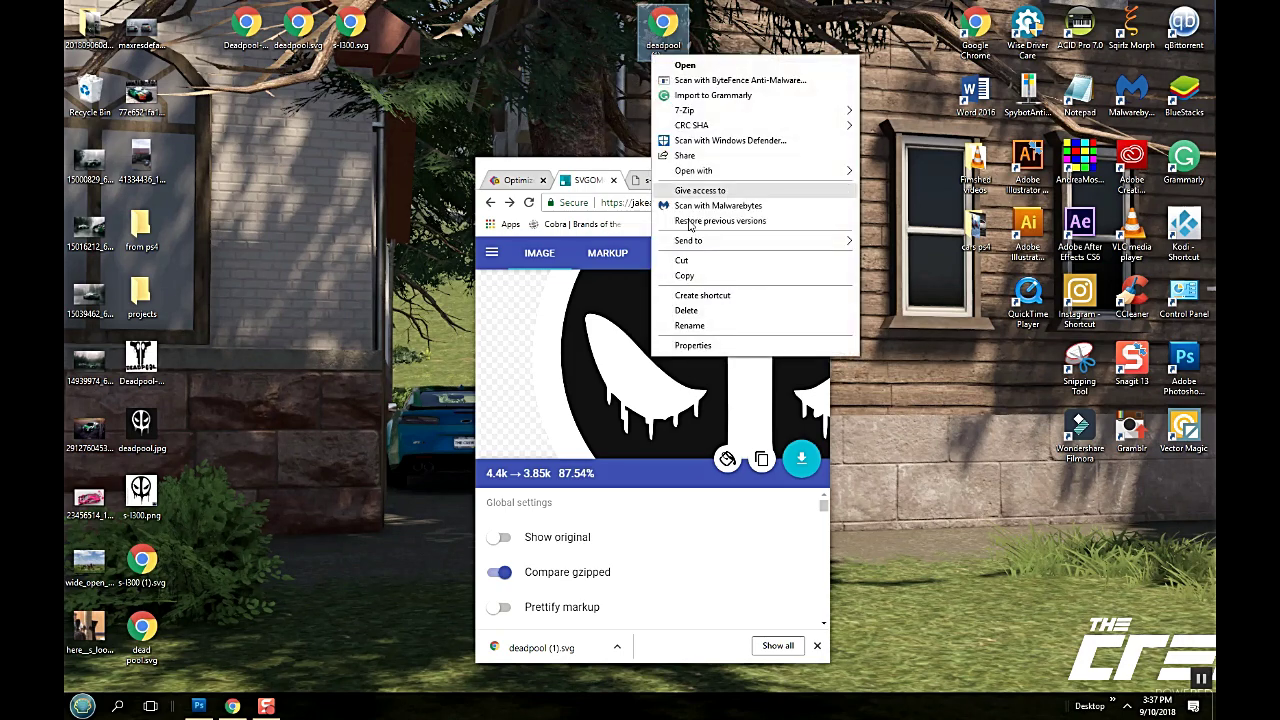
click(693, 346)
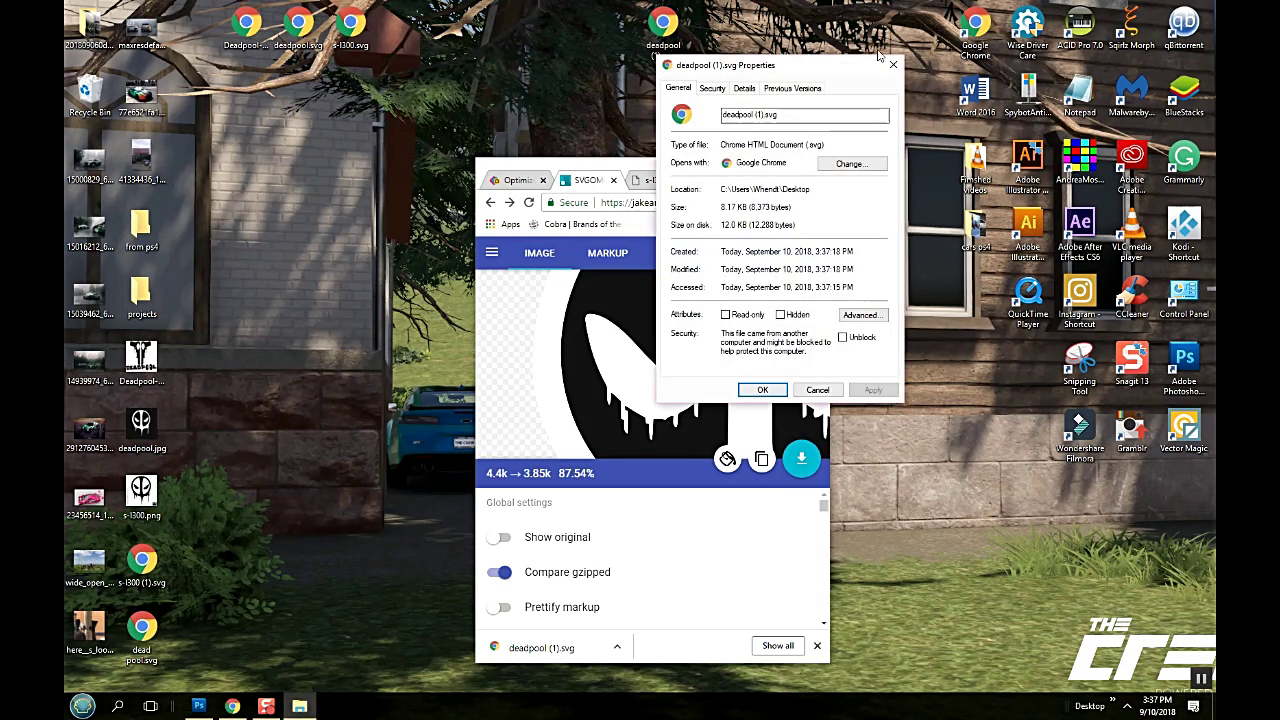
click(894, 66)
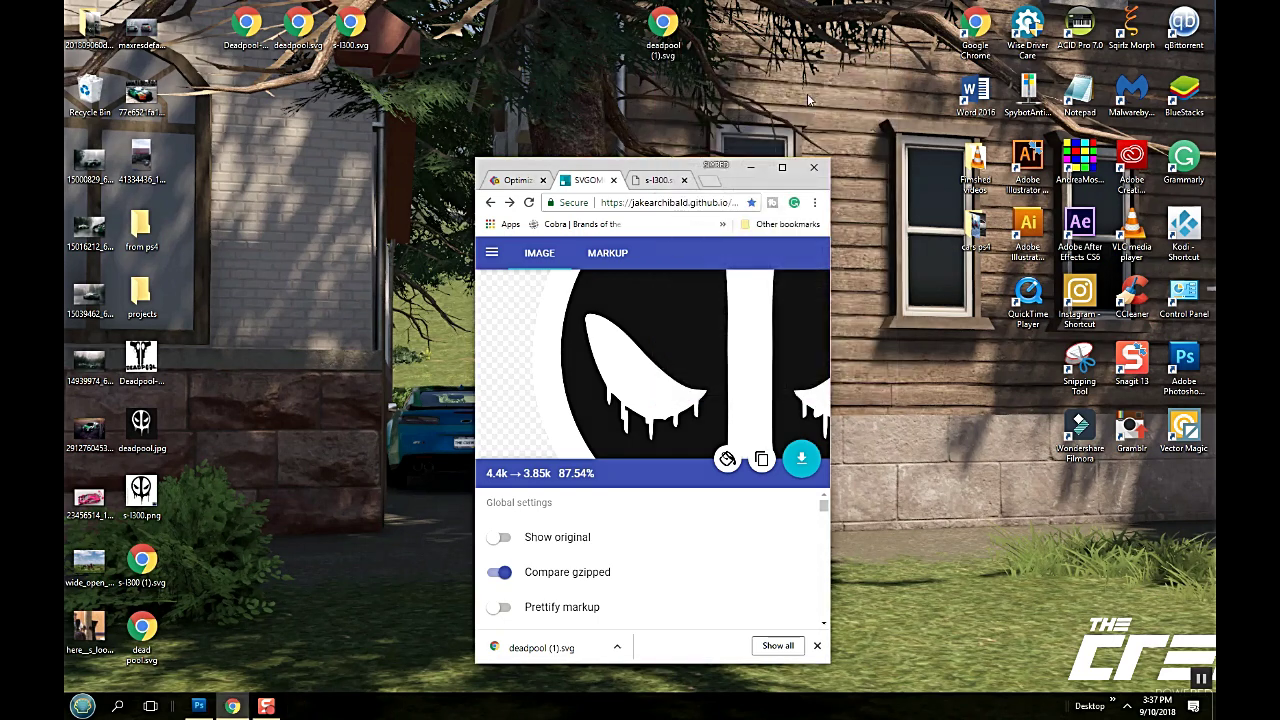
click(515, 180)
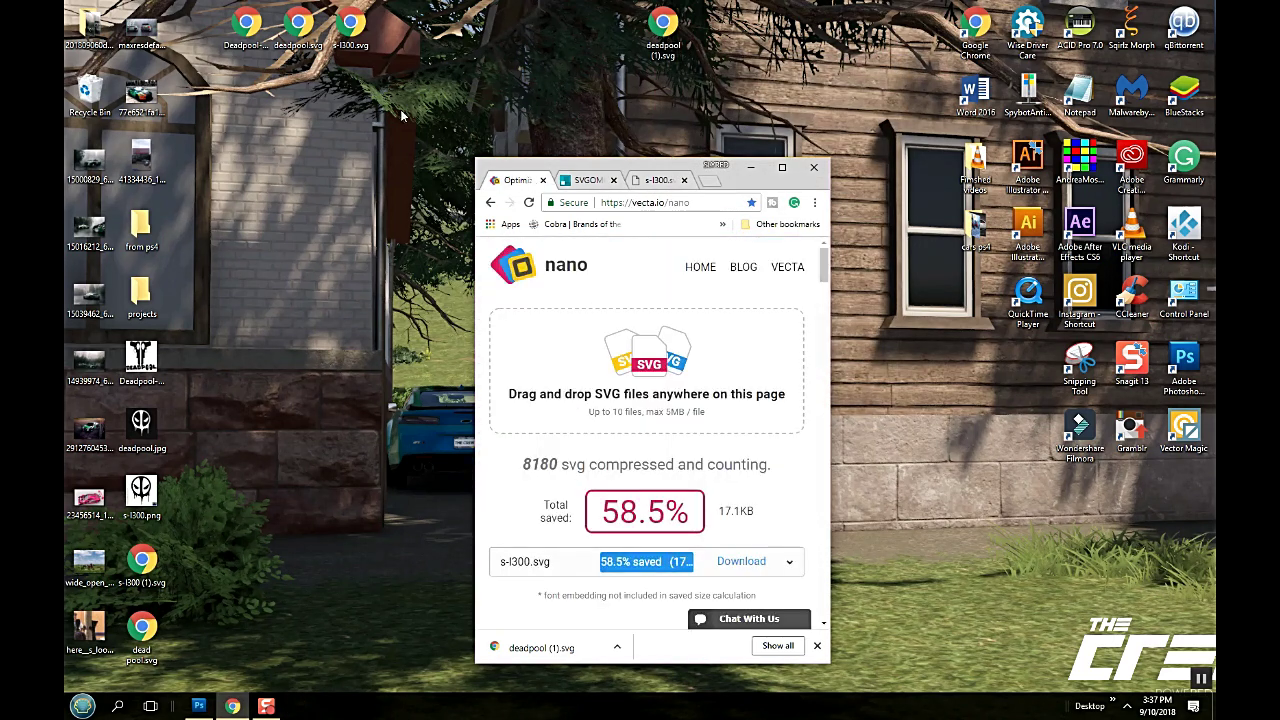
- Compress deadpool.svg in Nano (38.6% saved) and save it as deadpool (2).svg
drag(244, 28, 290, 93)
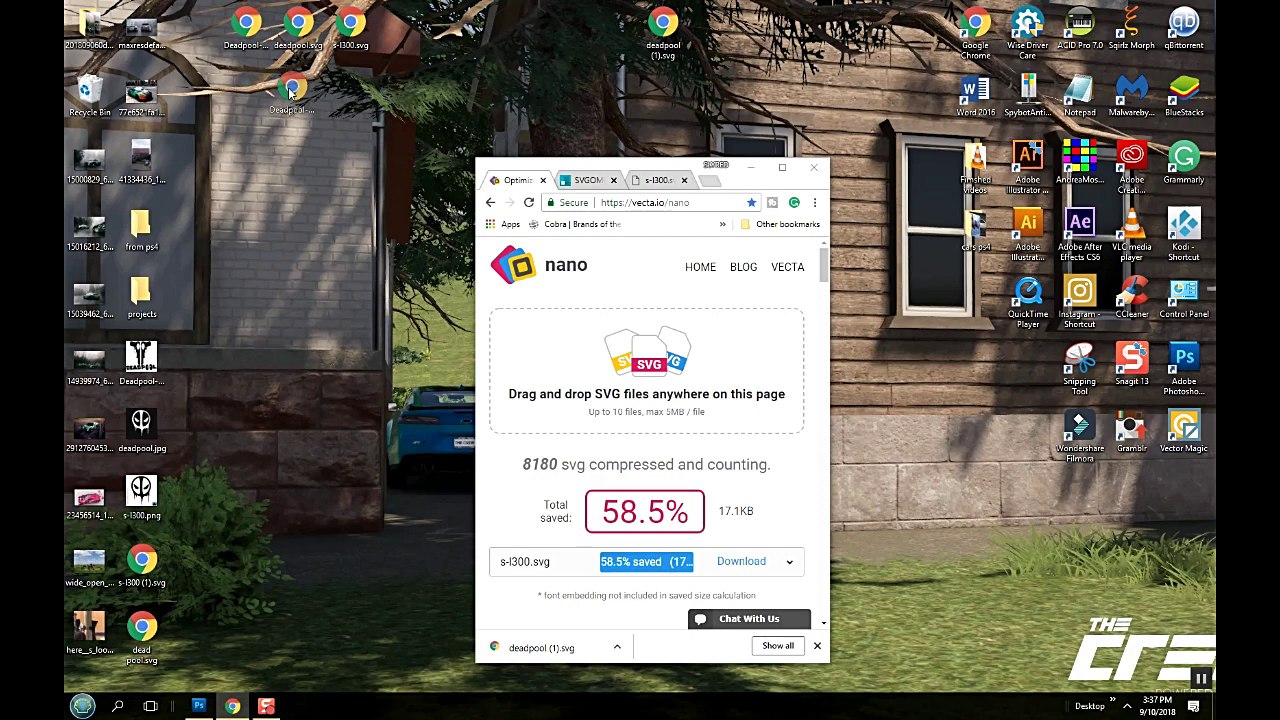
drag(288, 87, 615, 305)
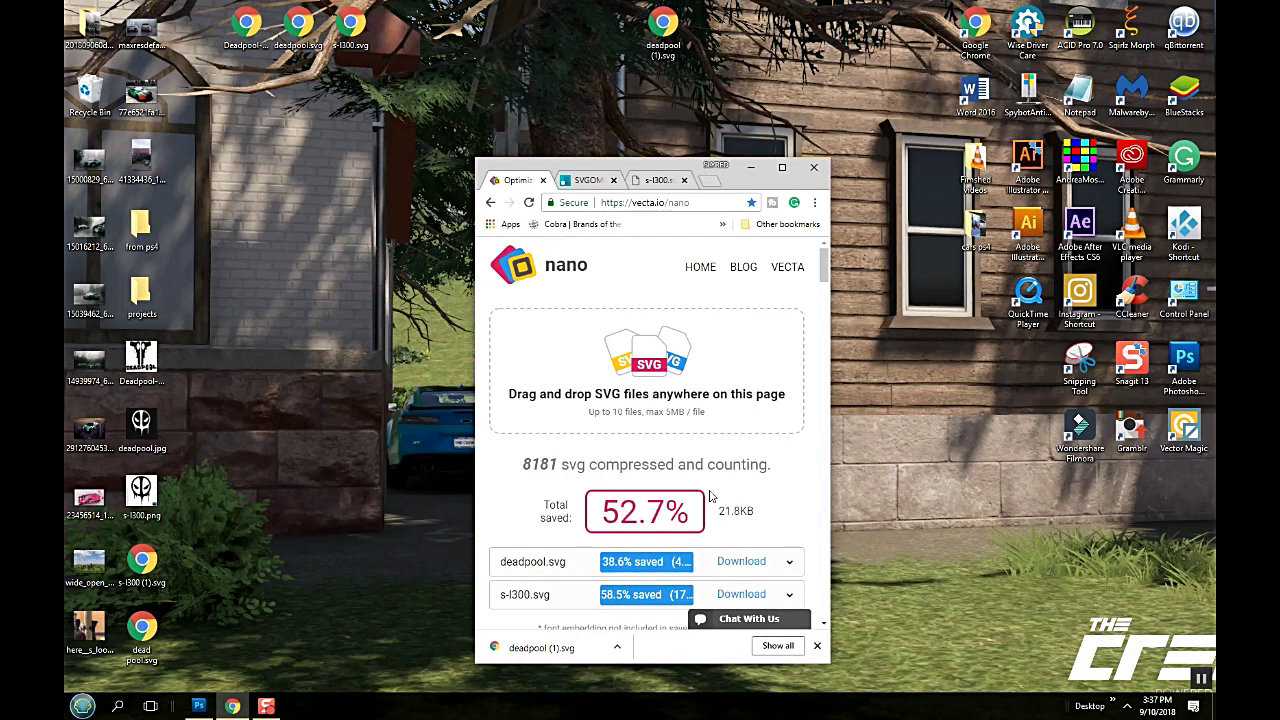
click(745, 562)
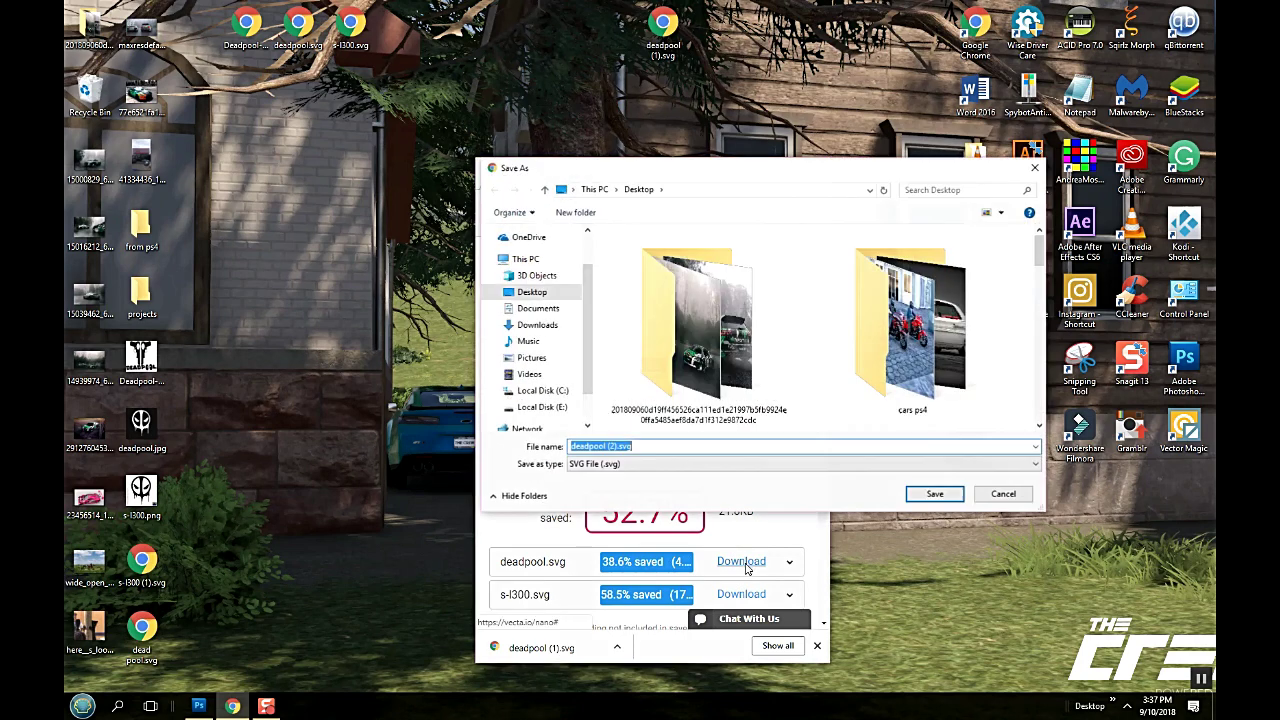
click(935, 494)
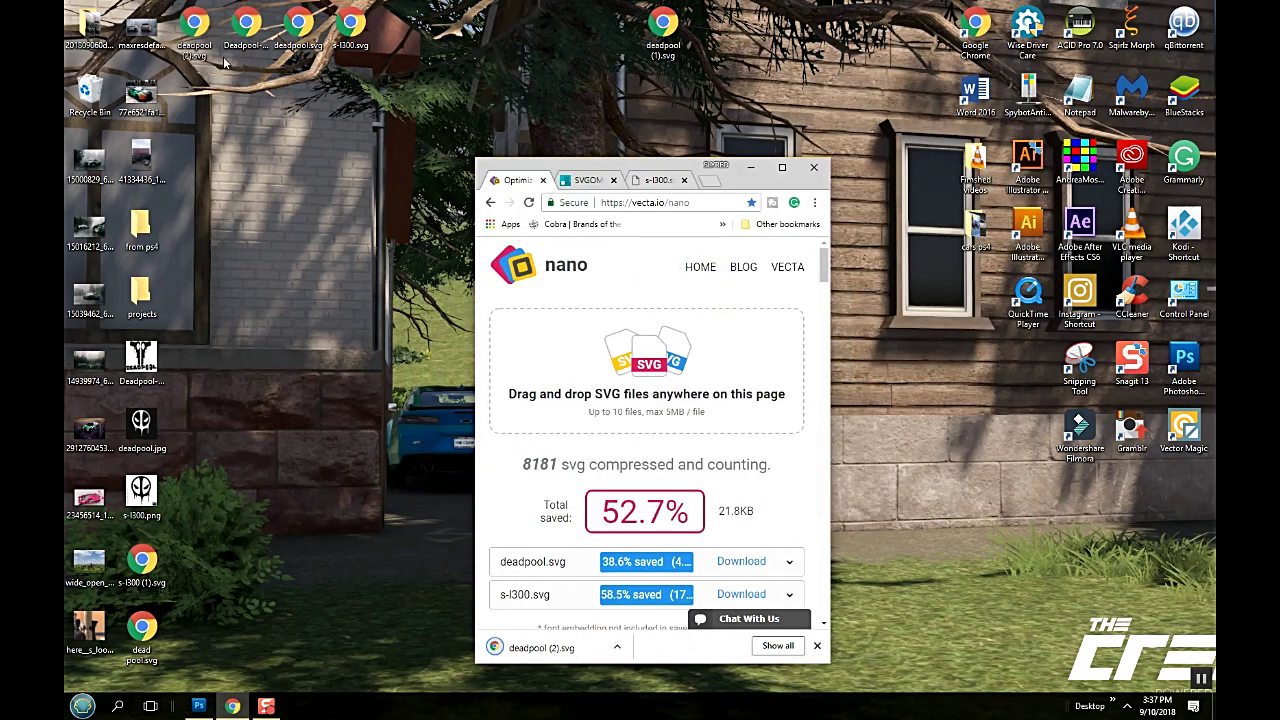
- Place deadpool (2).svg beside deadpool (1).svg and confirm it is 7.46 KB
drag(222, 58, 535, 68)
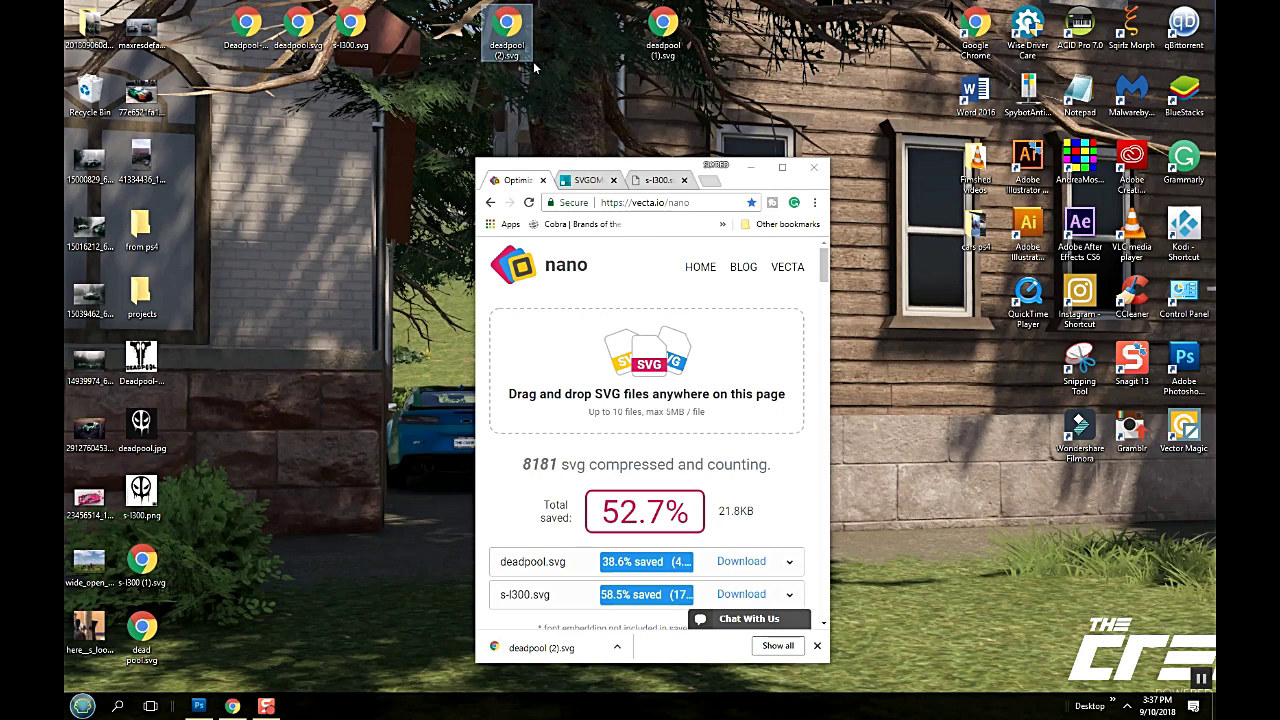
right_click(522, 56)
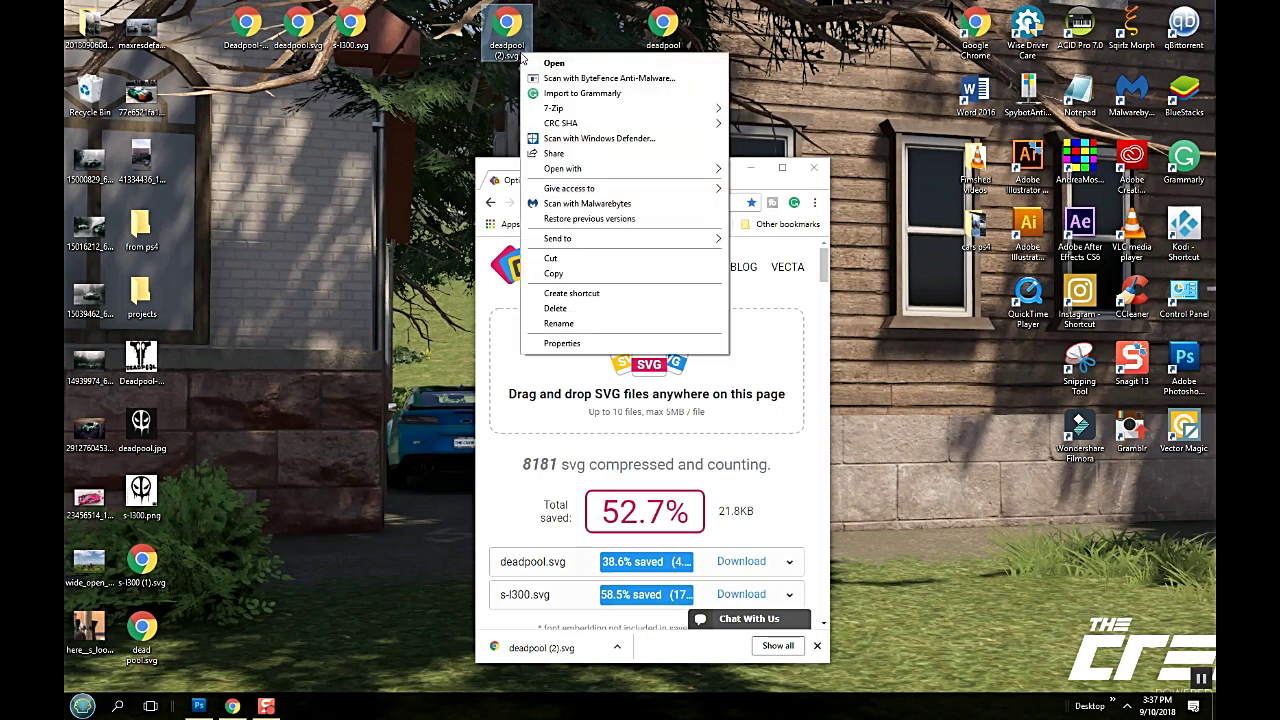
click(586, 345)
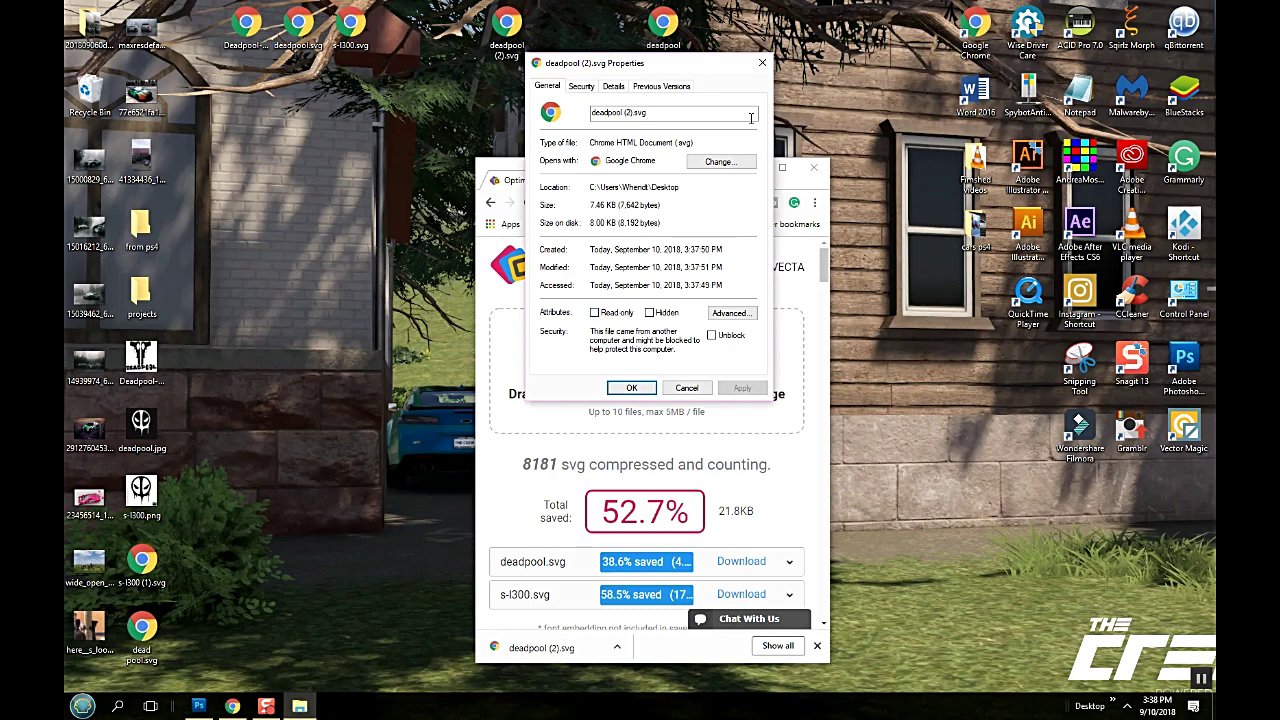
click(761, 63)
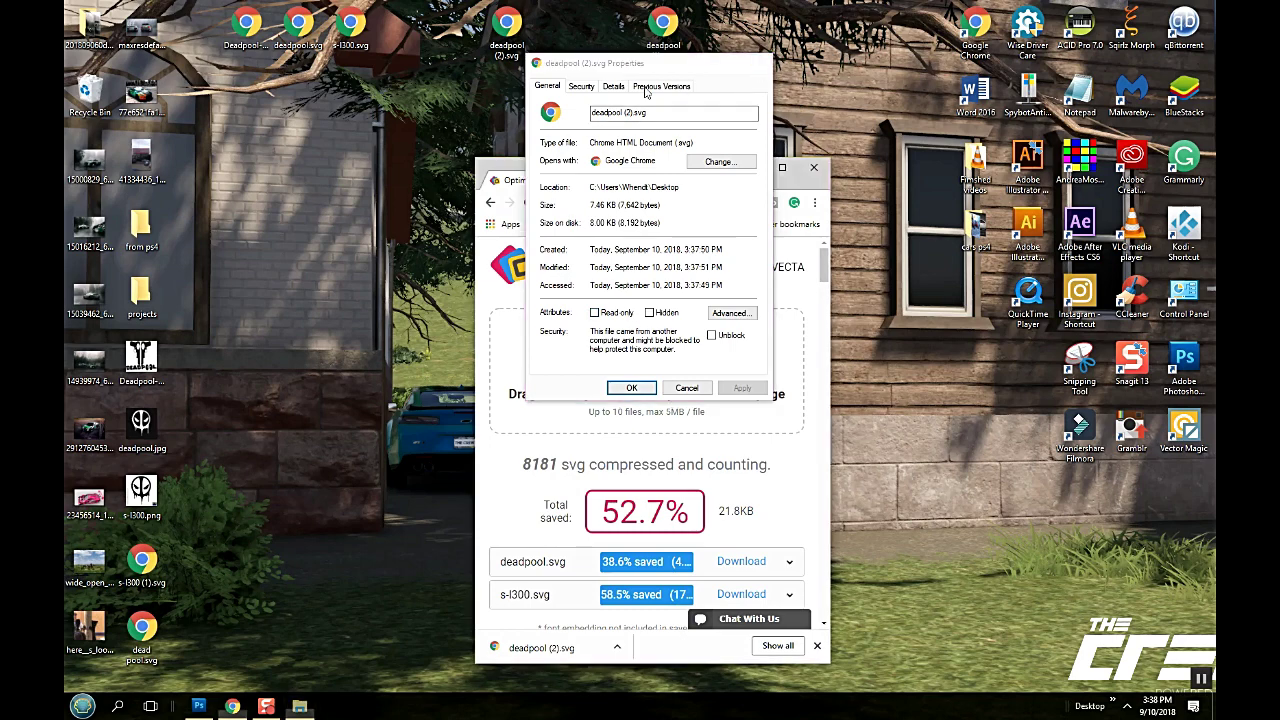
click(658, 34)
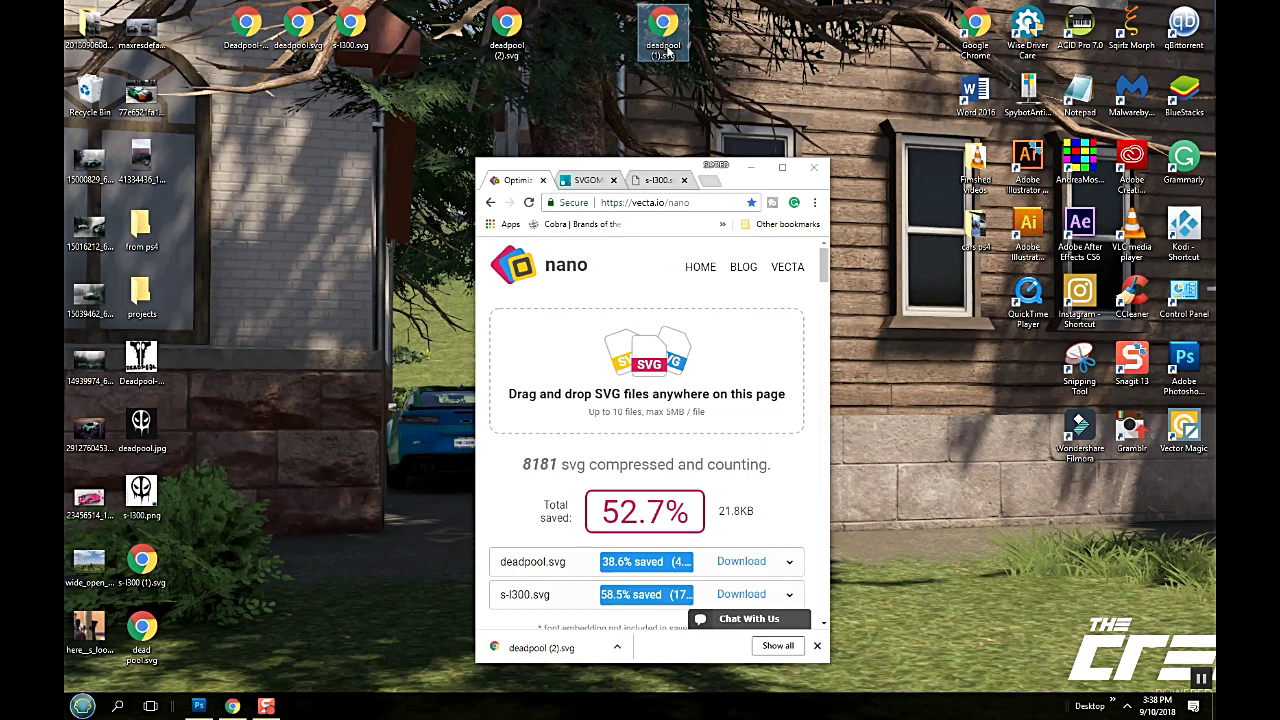
- Open deadpool (1).svg and deadpool (2).svg, check the full mask in deadpool (2), then close Chrome
double_click(666, 40)
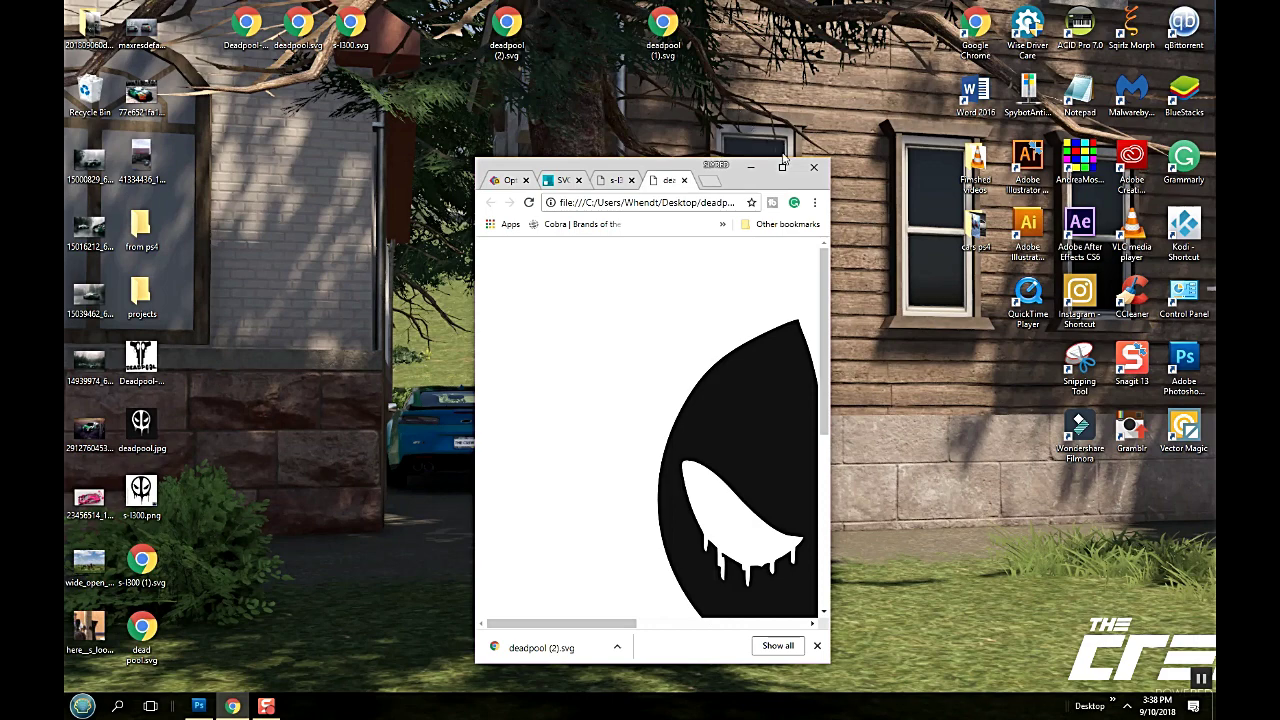
click(810, 168)
double_click(515, 40)
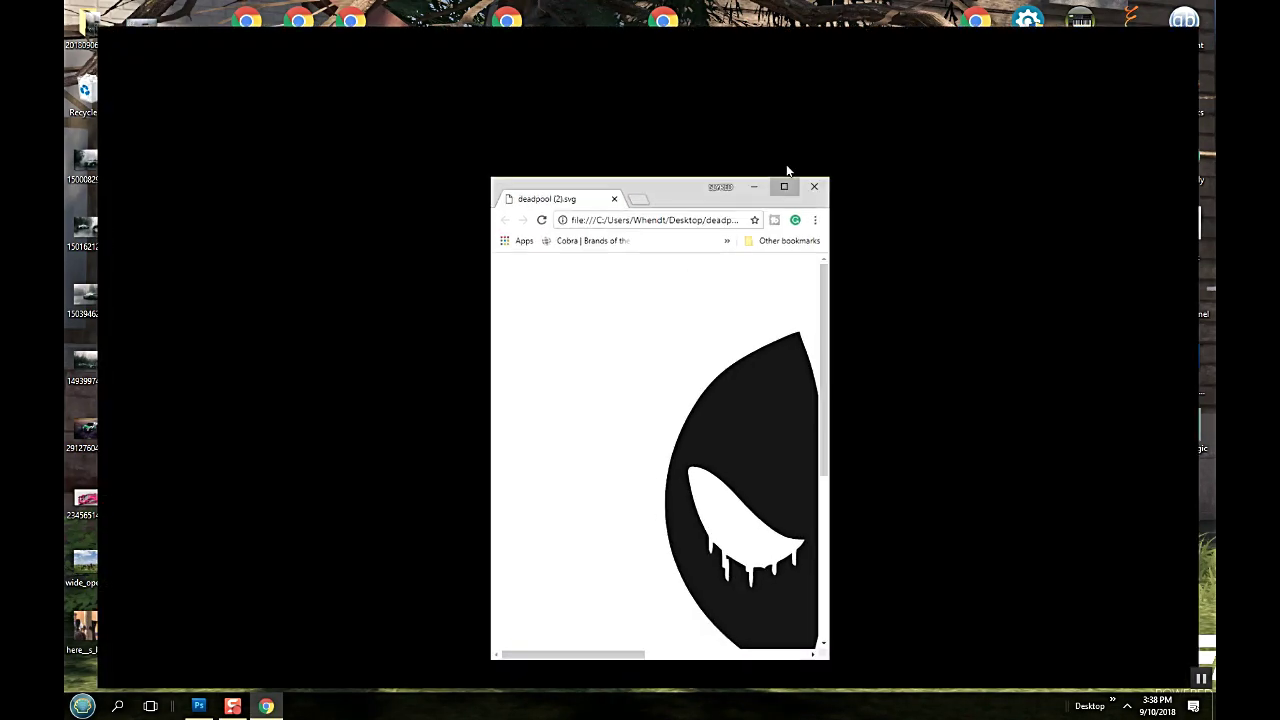
click(784, 186)
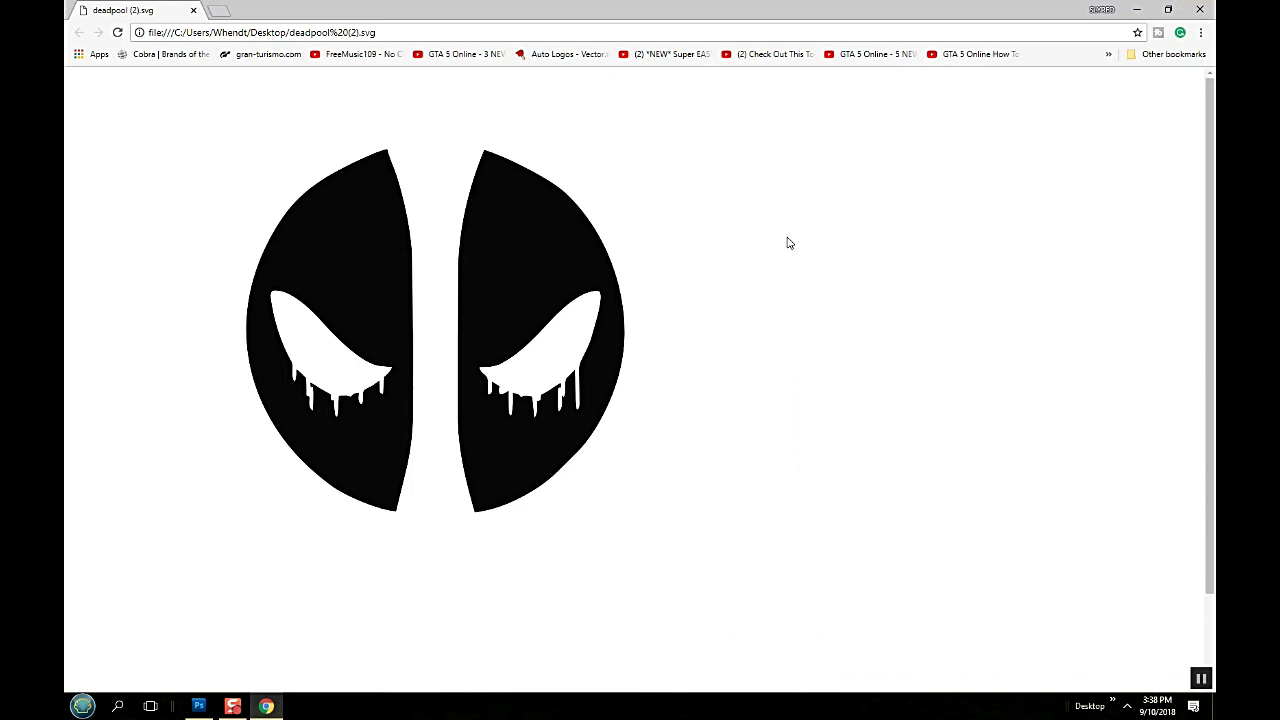
click(1201, 10)
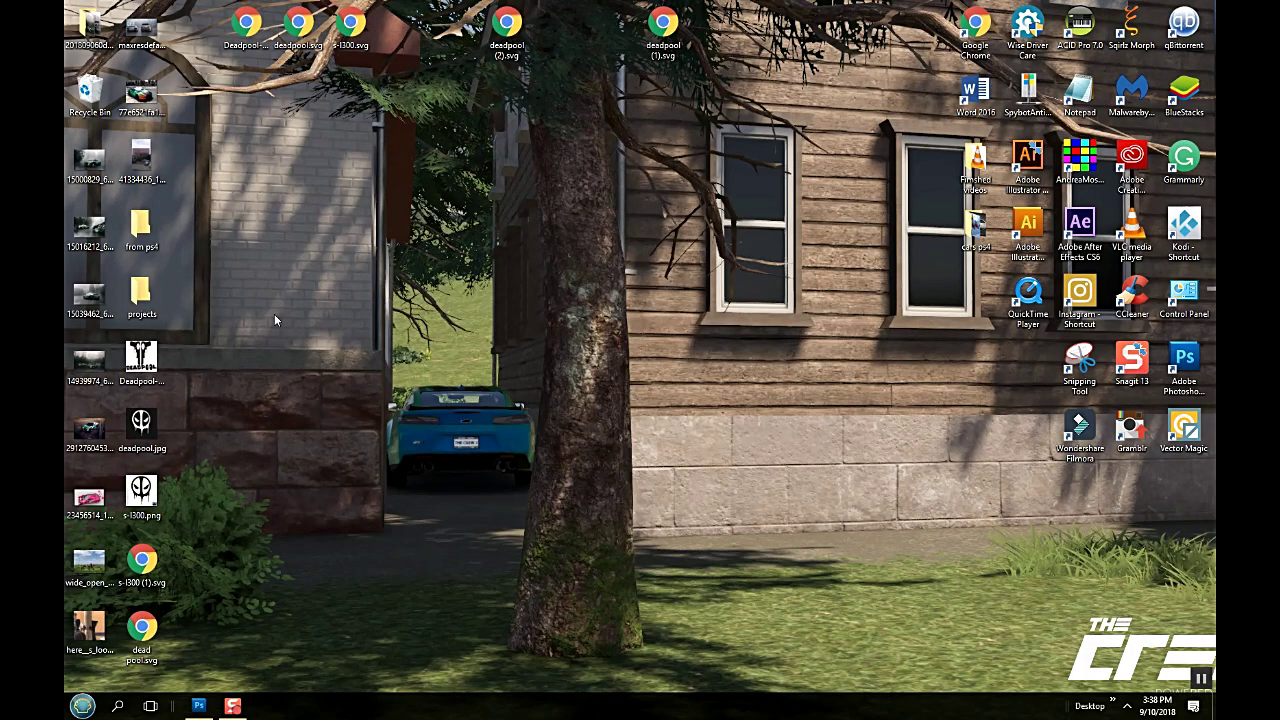
- Relaunch Chrome and go to SVGOMG from the bookmarks
double_click(966, 32)
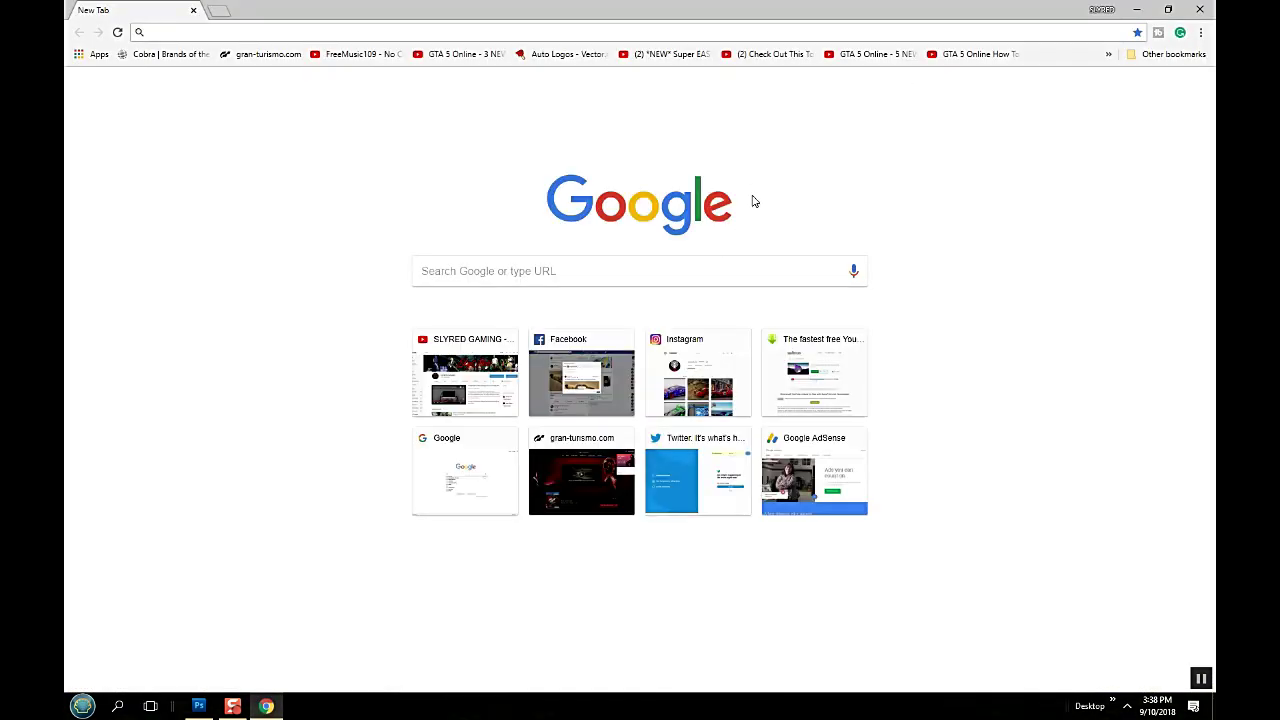
click(1152, 56)
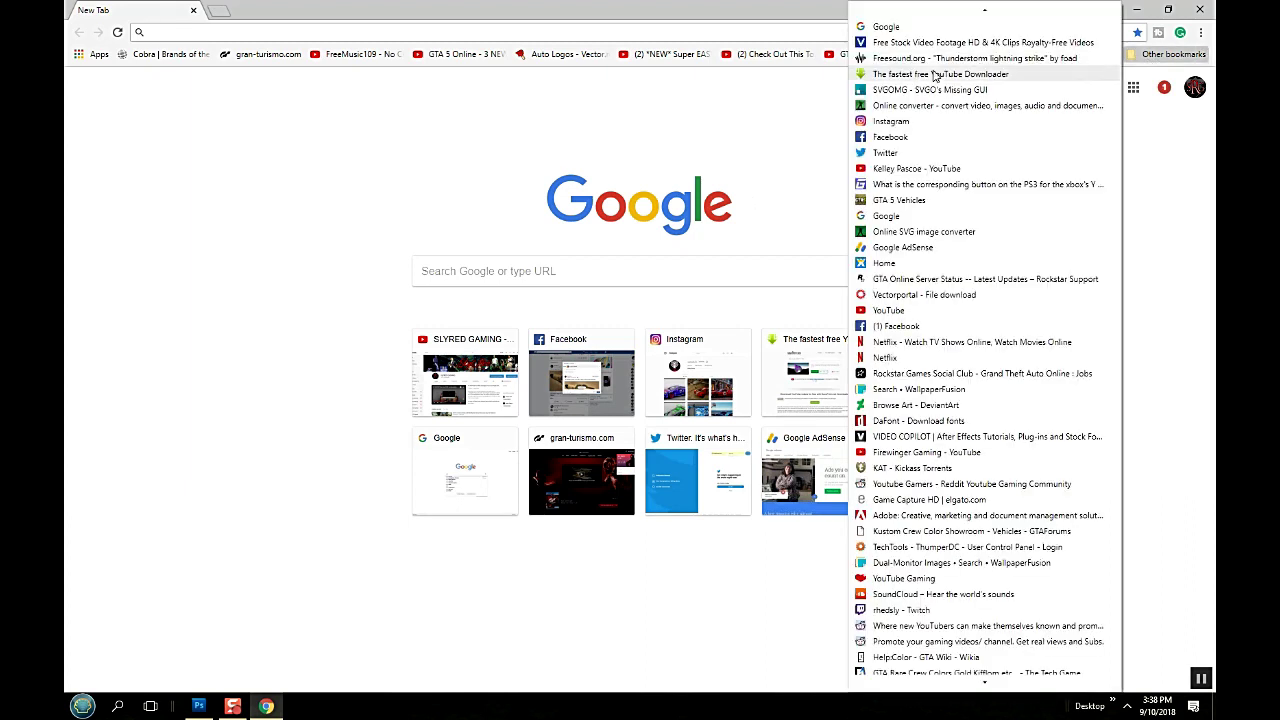
click(884, 91)
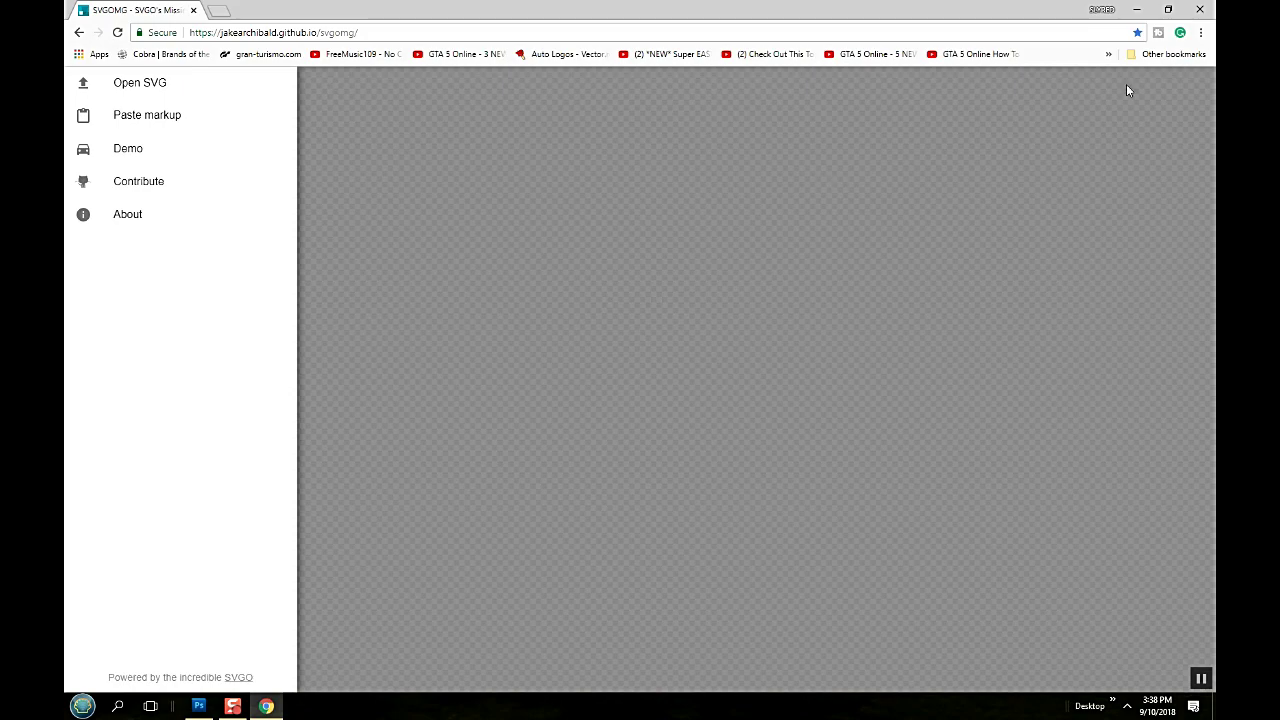
click(1167, 9)
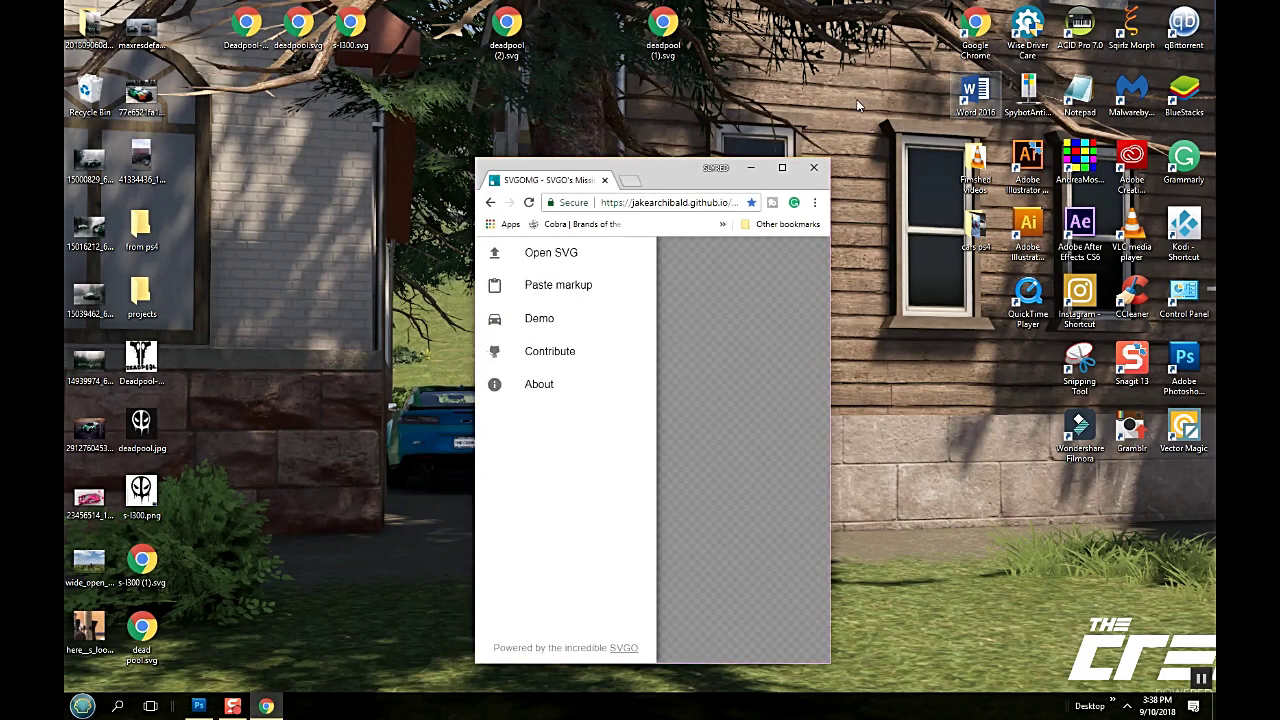
- Optimize deadpool.svg in SVGOMG (7.93k to 5.65k gzipped), save it, and confirm it's 12.3 KB
drag(290, 30, 697, 412)
click(800, 476)
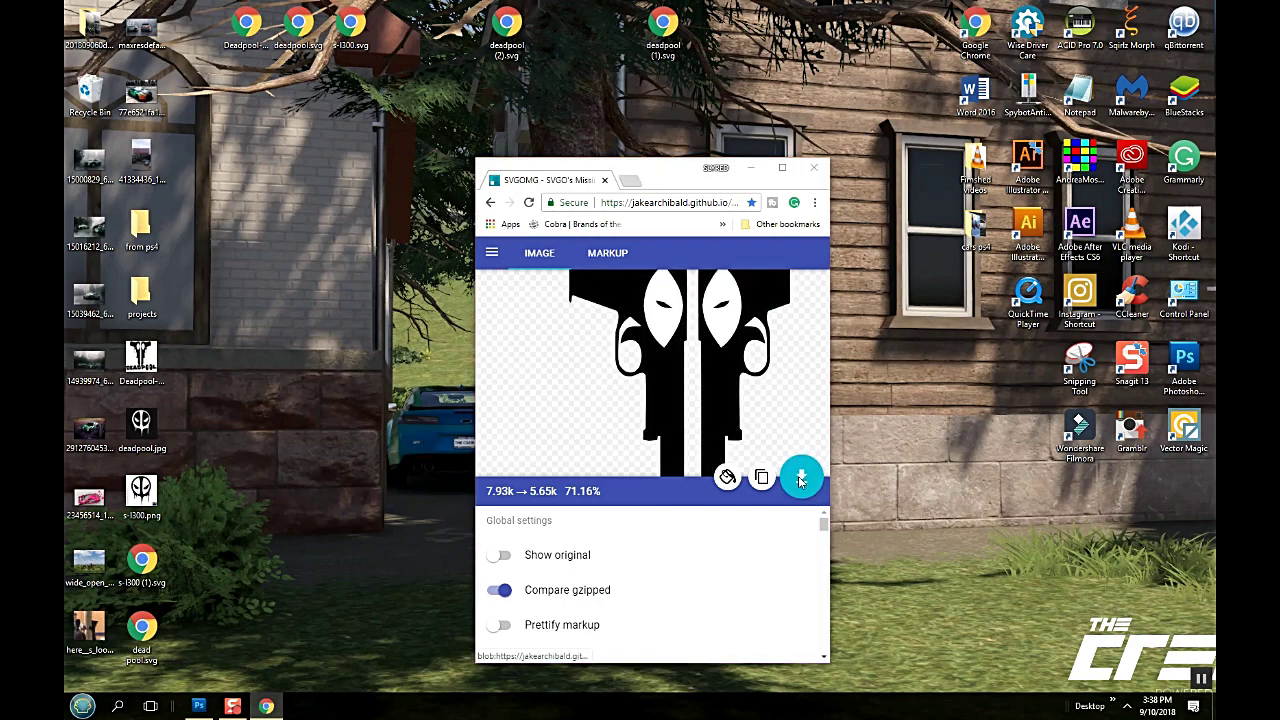
click(932, 495)
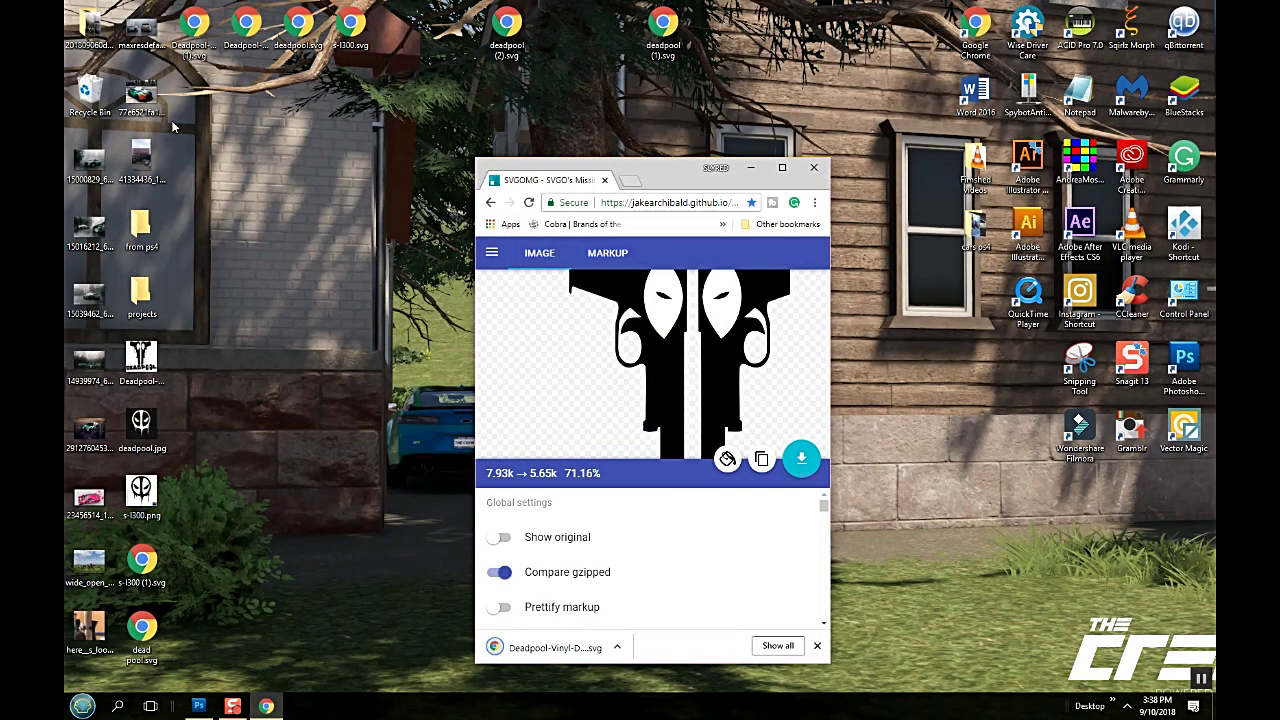
right_click(183, 55)
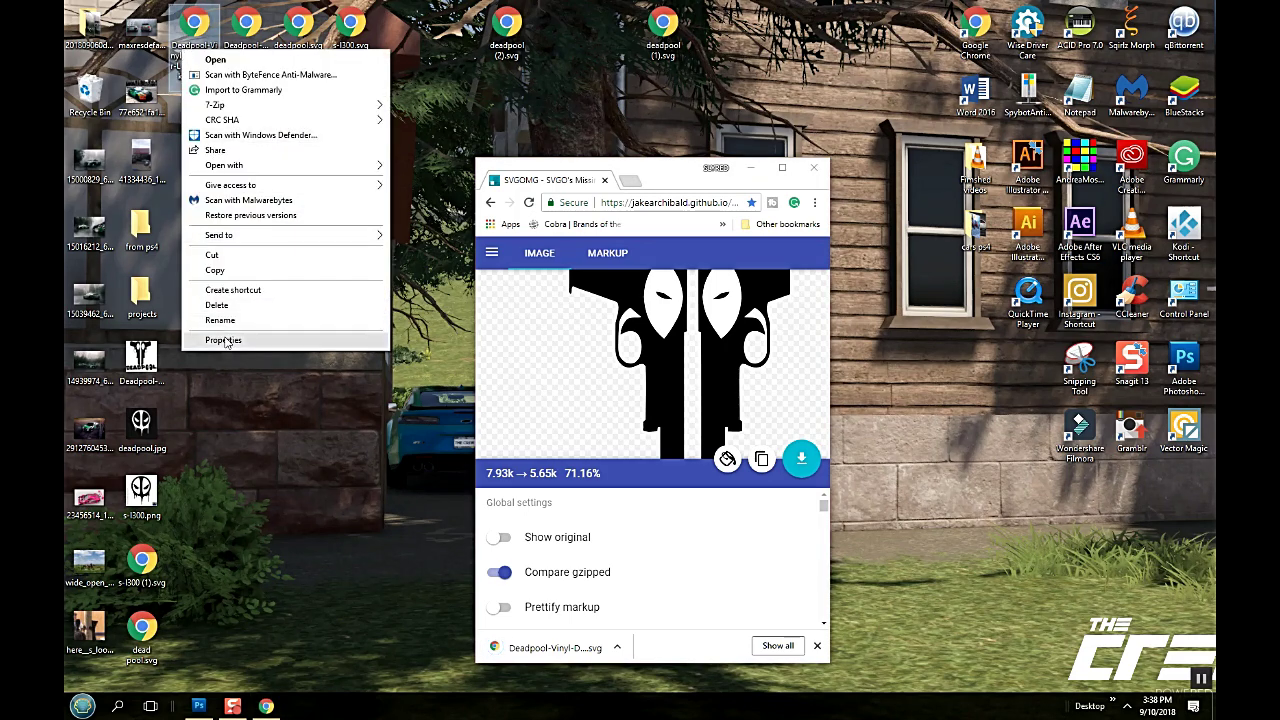
click(226, 341)
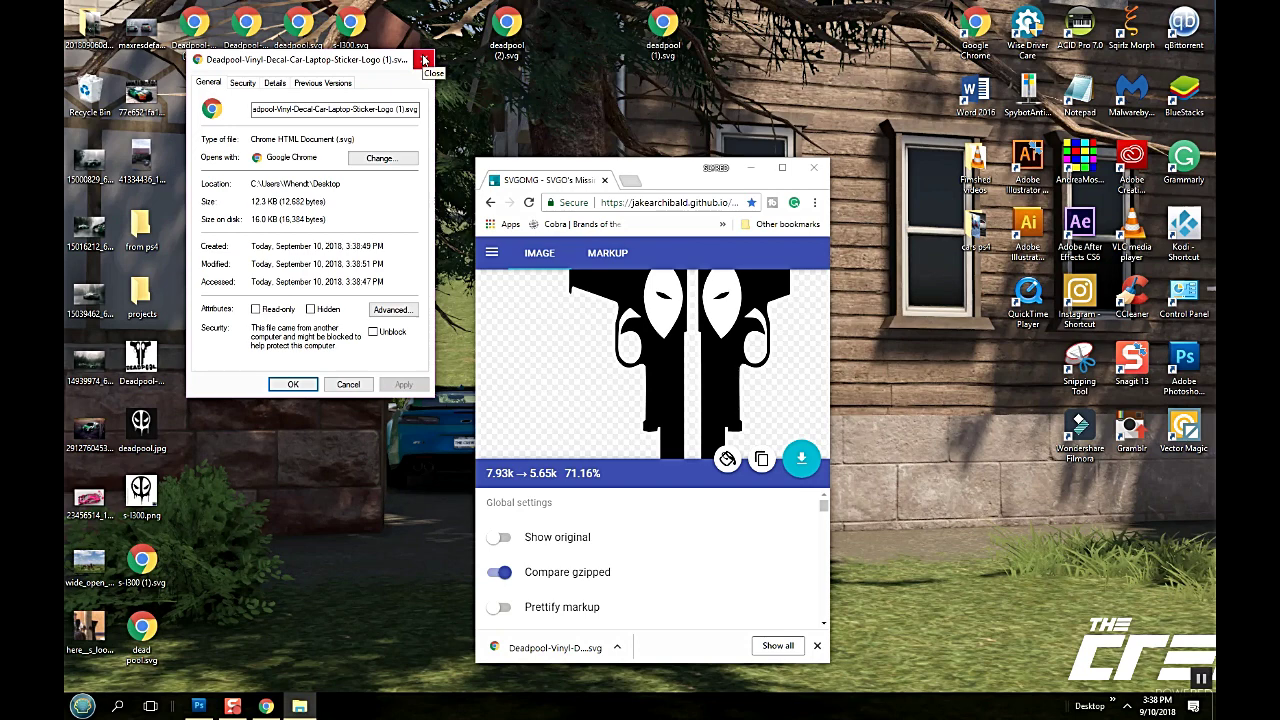
click(424, 59)
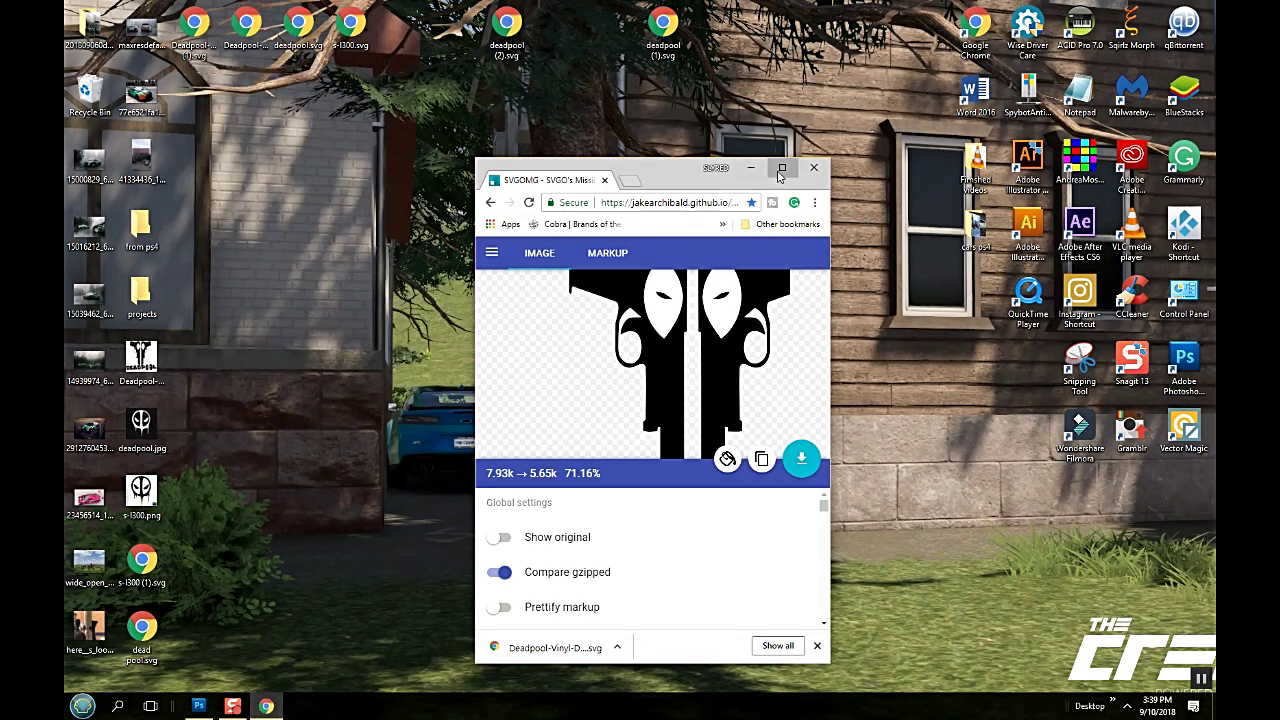
click(782, 167)
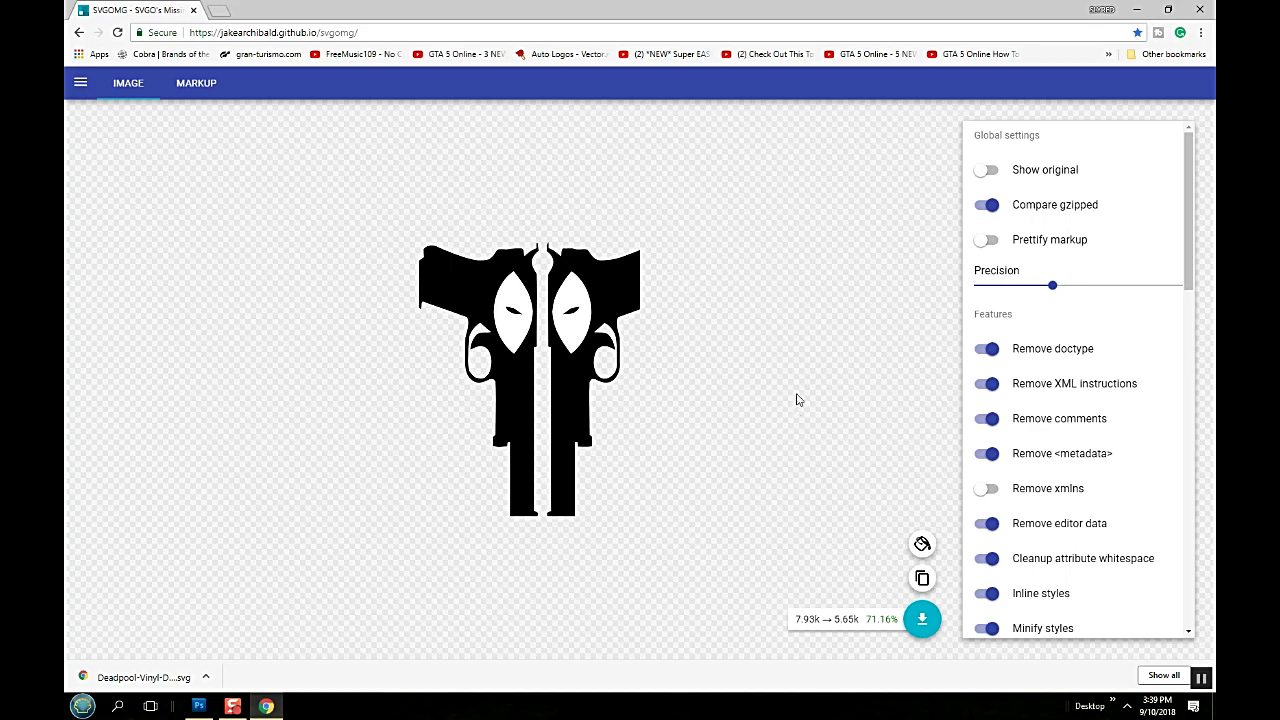
- Open the vecta.io Nano SVG optimiser from the saved bookmarks in place of SVGOMG
click(1165, 54)
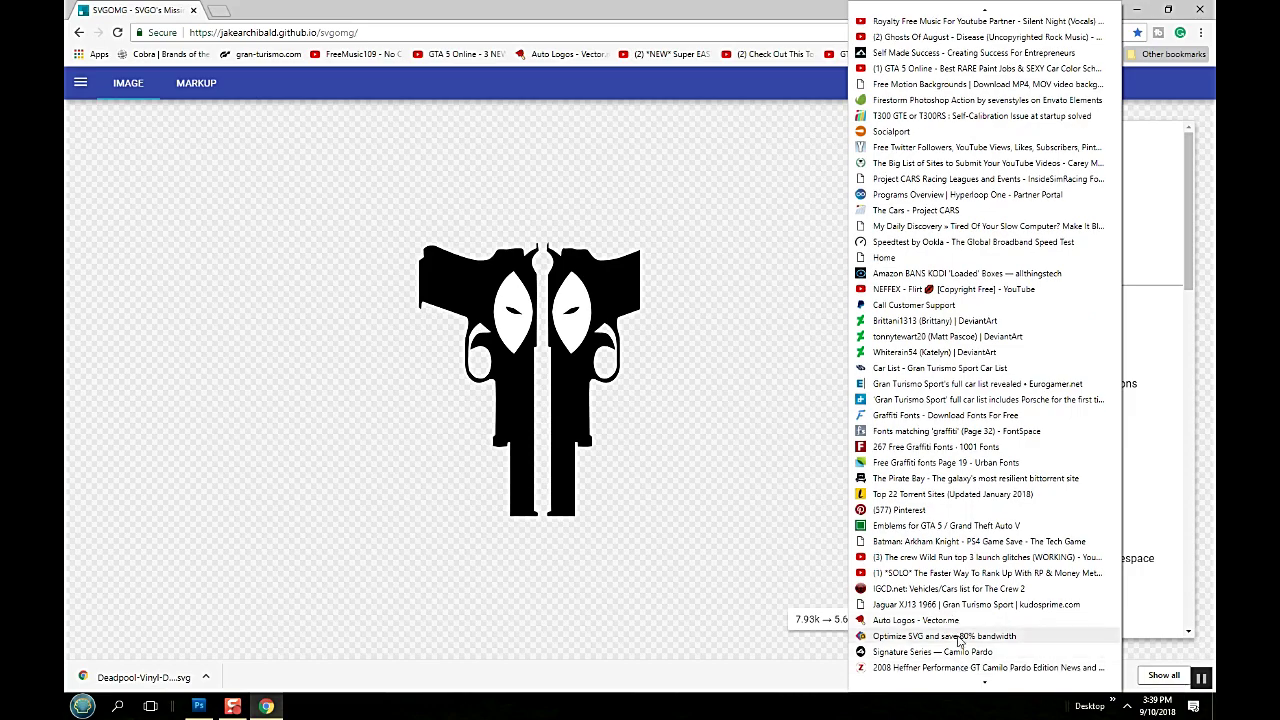
click(960, 636)
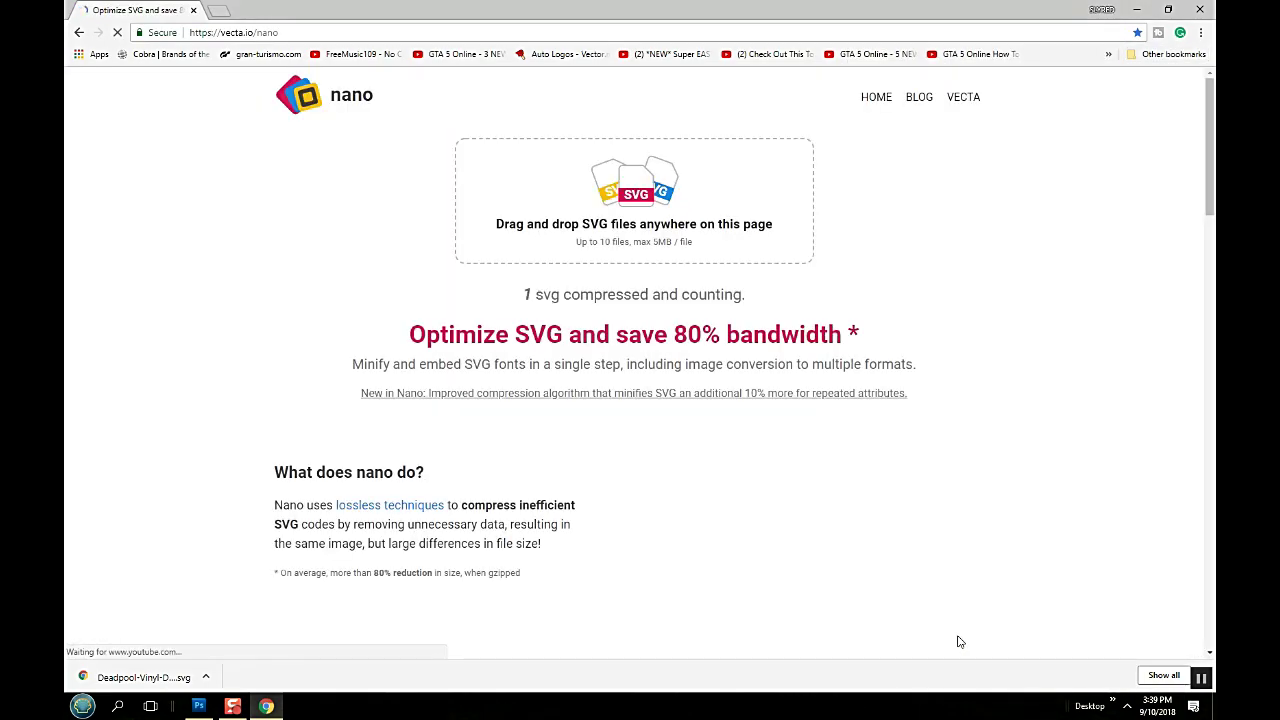
- Close the current browser window and relaunch Chrome maximized from the desktop
click(1169, 12)
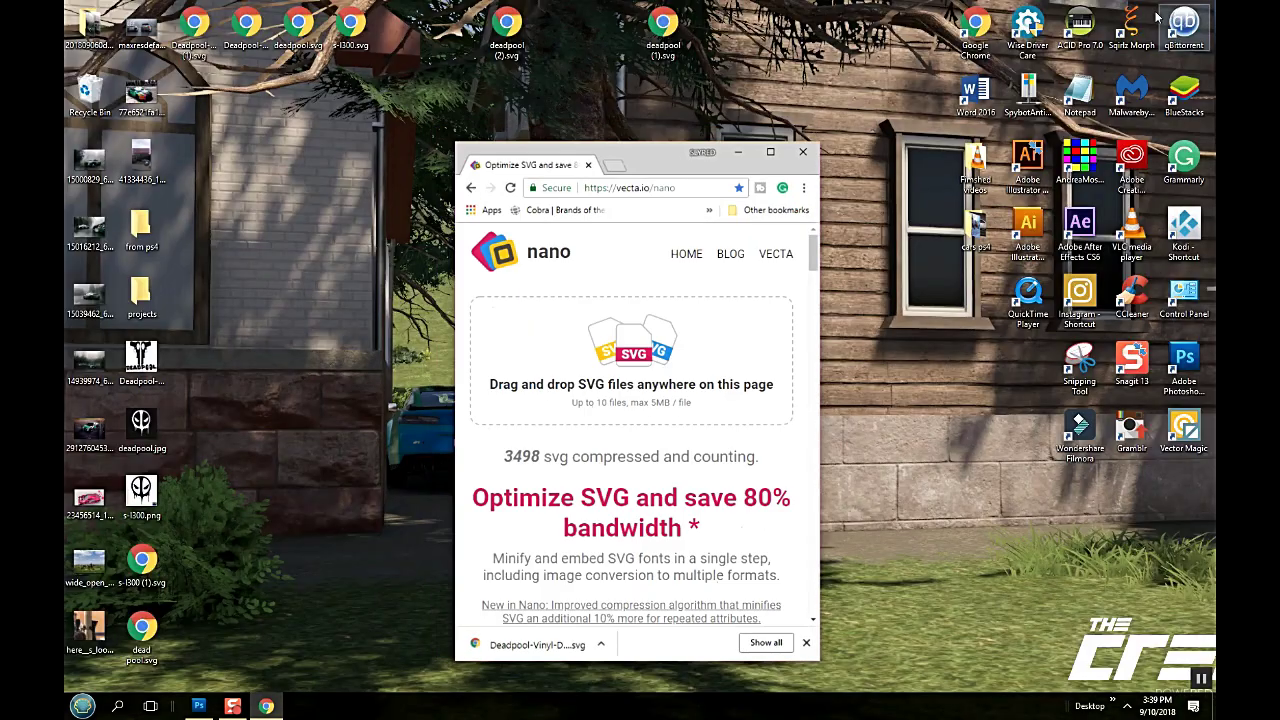
double_click(250, 35)
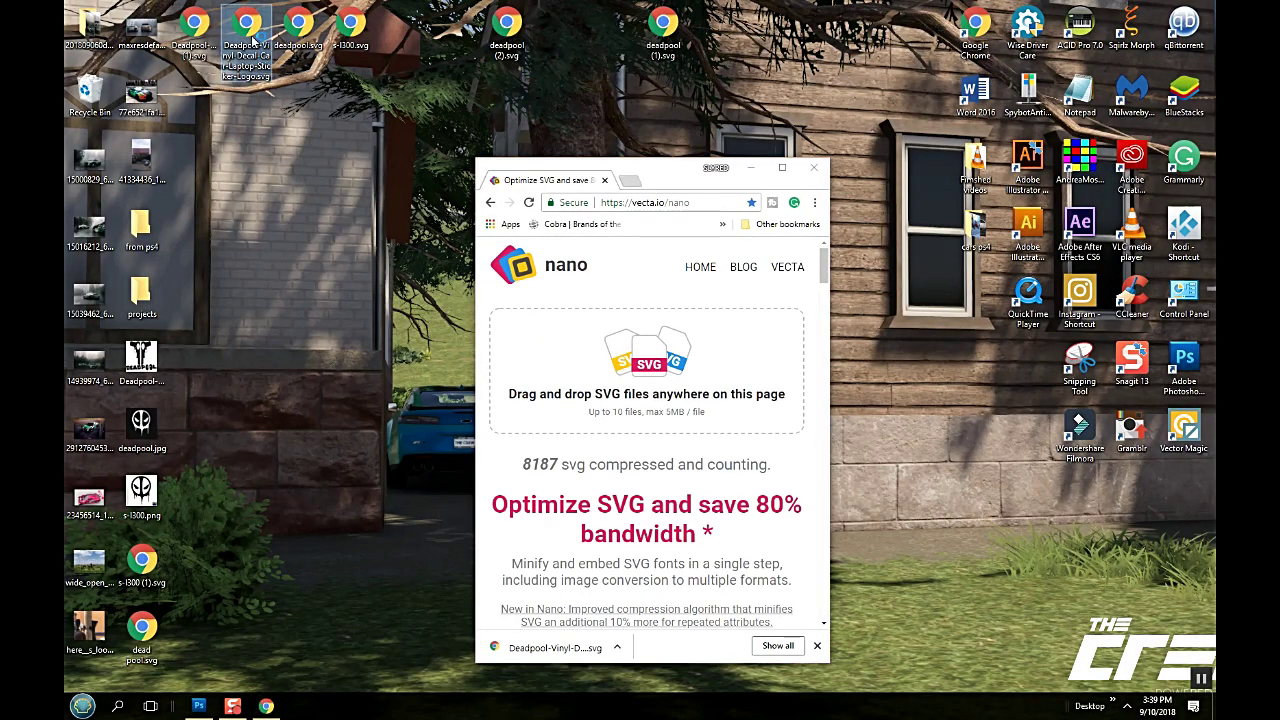
click(808, 168)
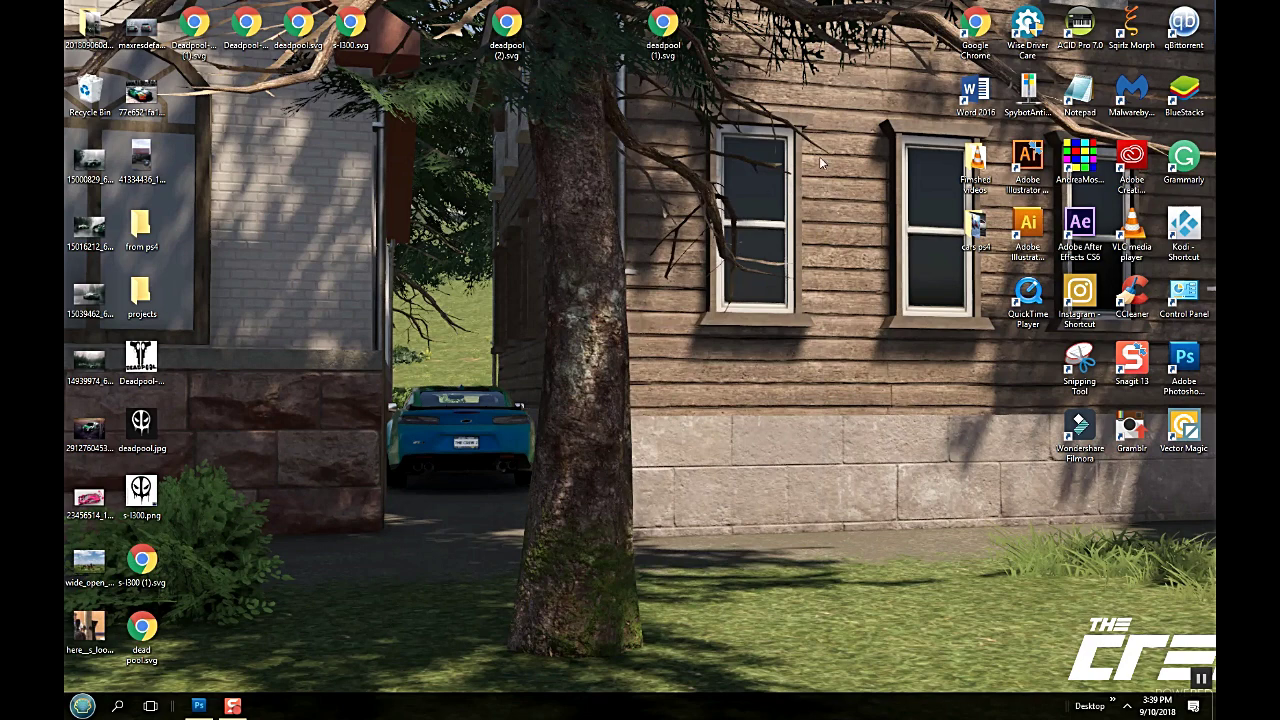
double_click(978, 30)
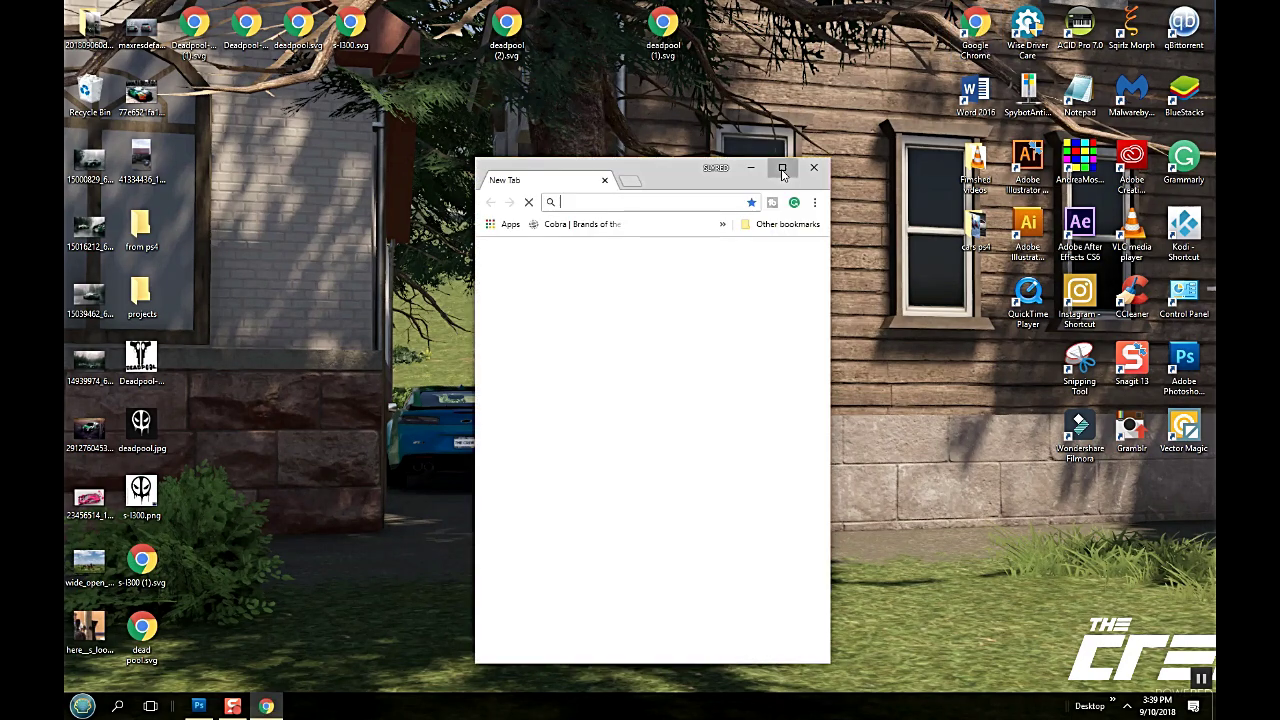
click(782, 169)
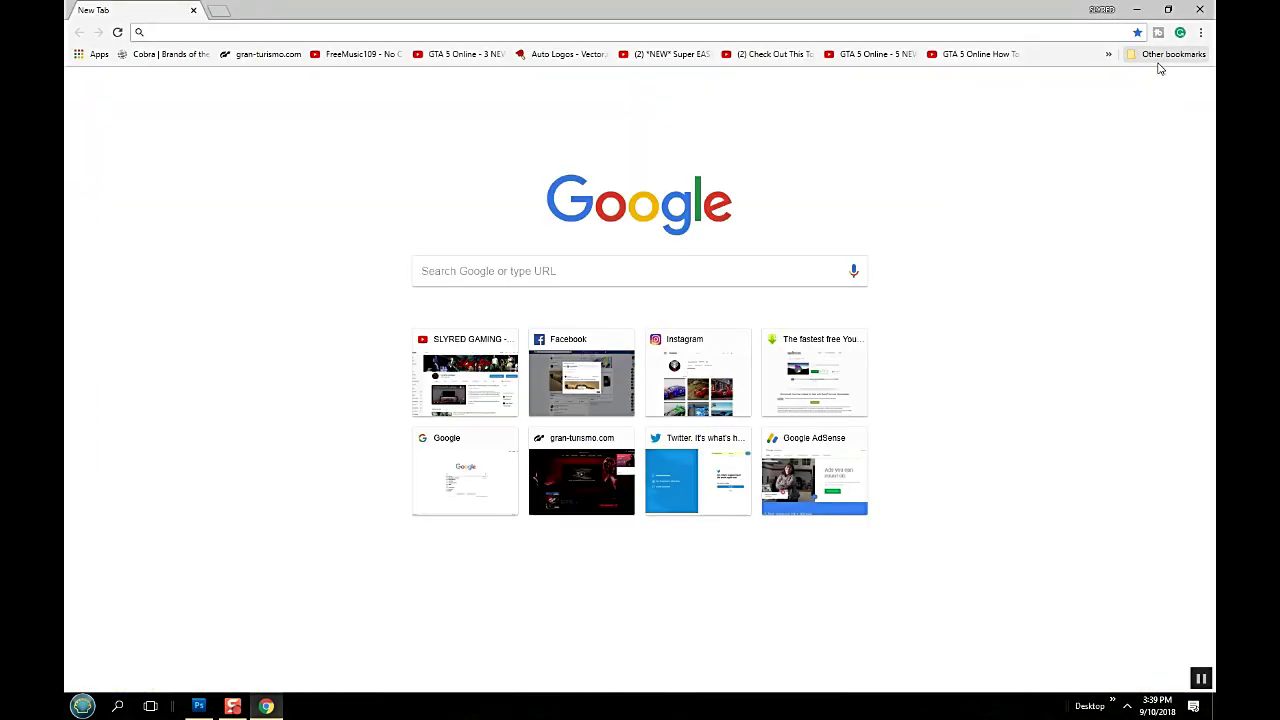
- Reopen the Nano bookmark from Other bookmarks and restore the window over the desktop's Deadpool files
click(1163, 56)
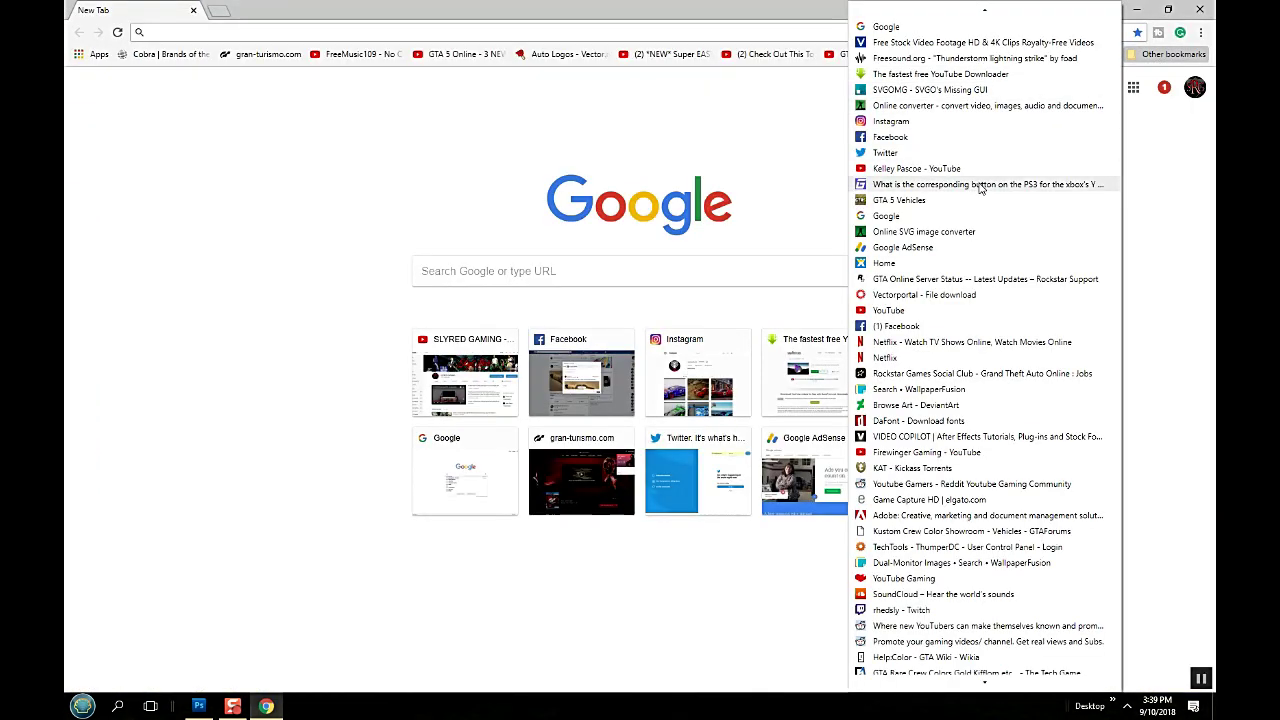
mouse_move(985, 683)
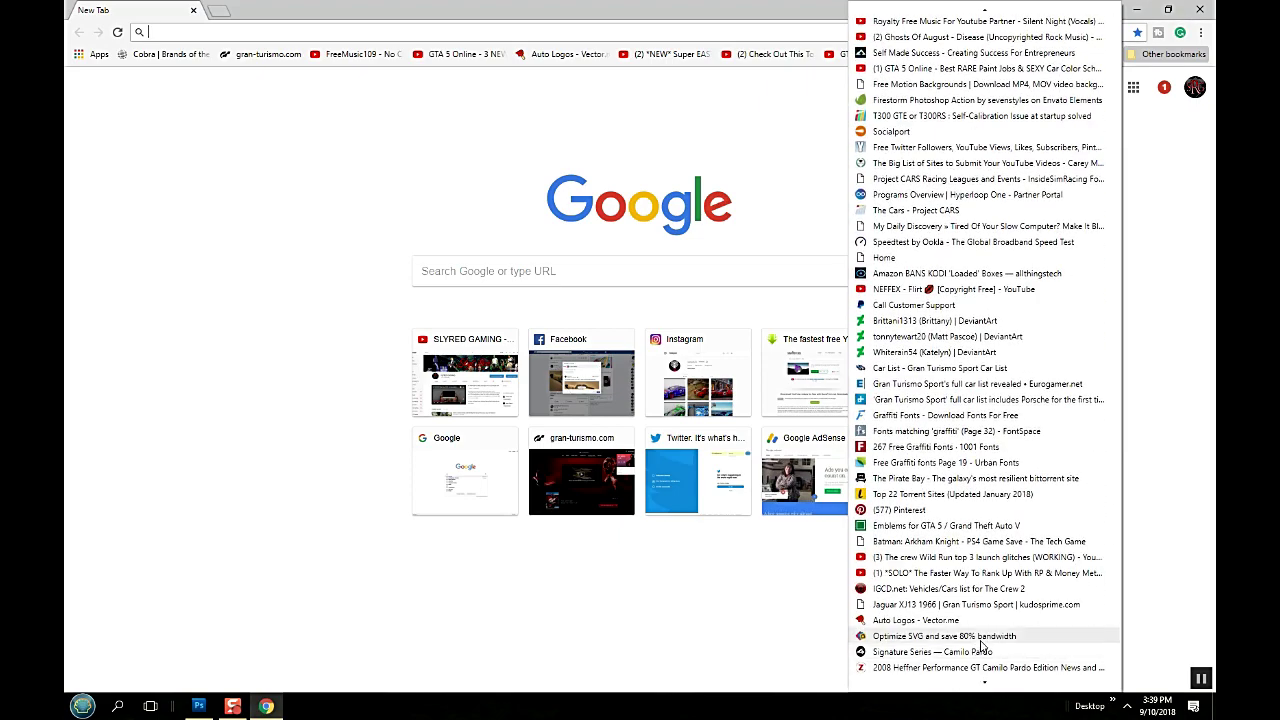
click(983, 637)
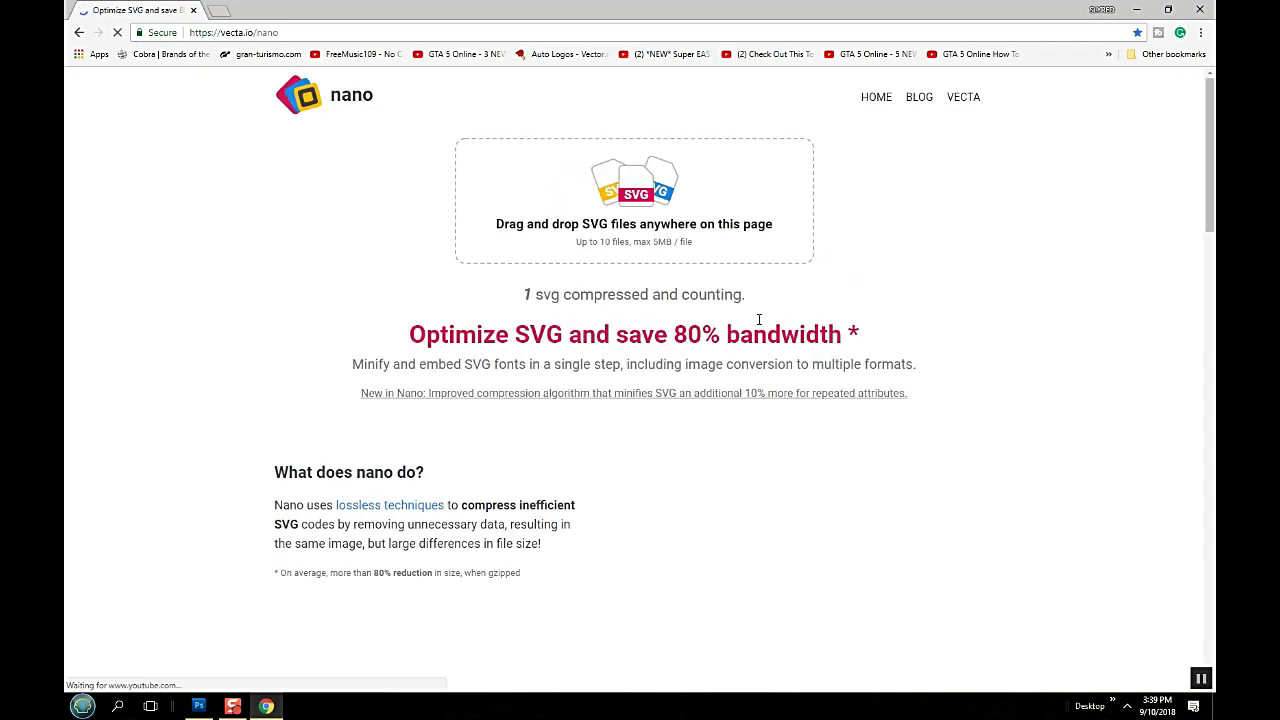
click(1168, 9)
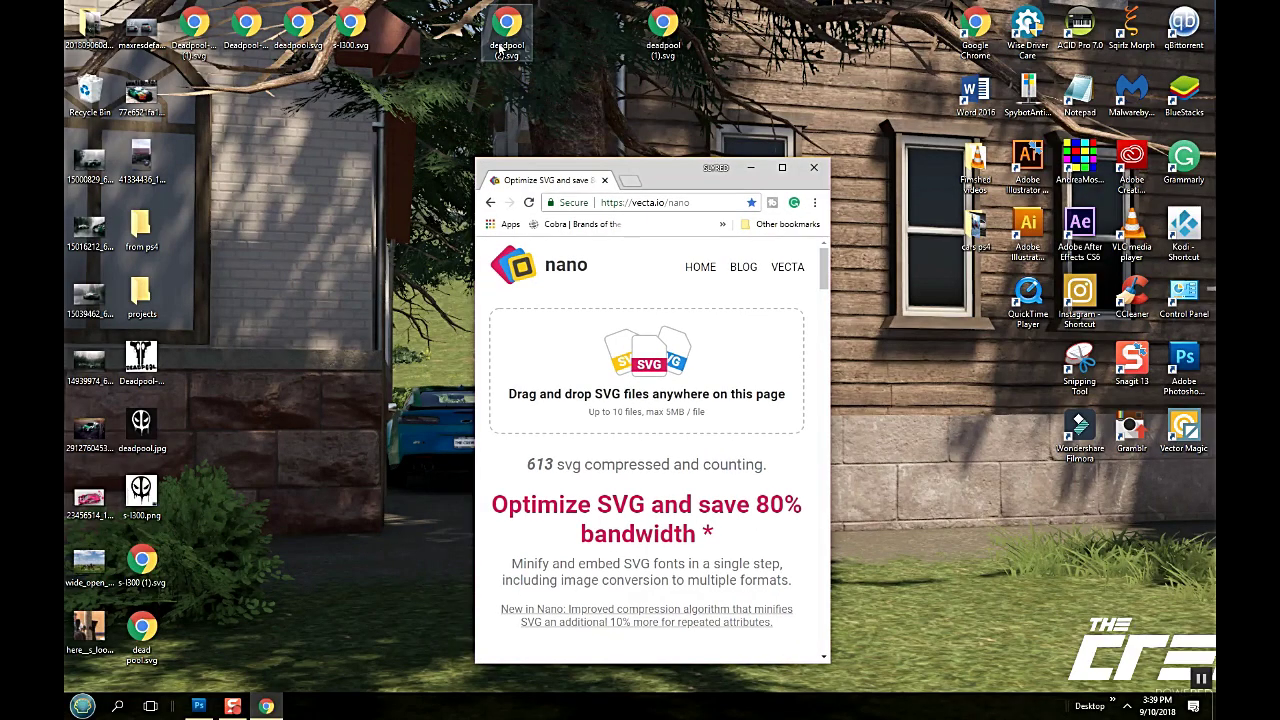
- Compress the Deadpool SVG in Nano by 51.2% and save the download to the desktop
drag(246, 30, 660, 386)
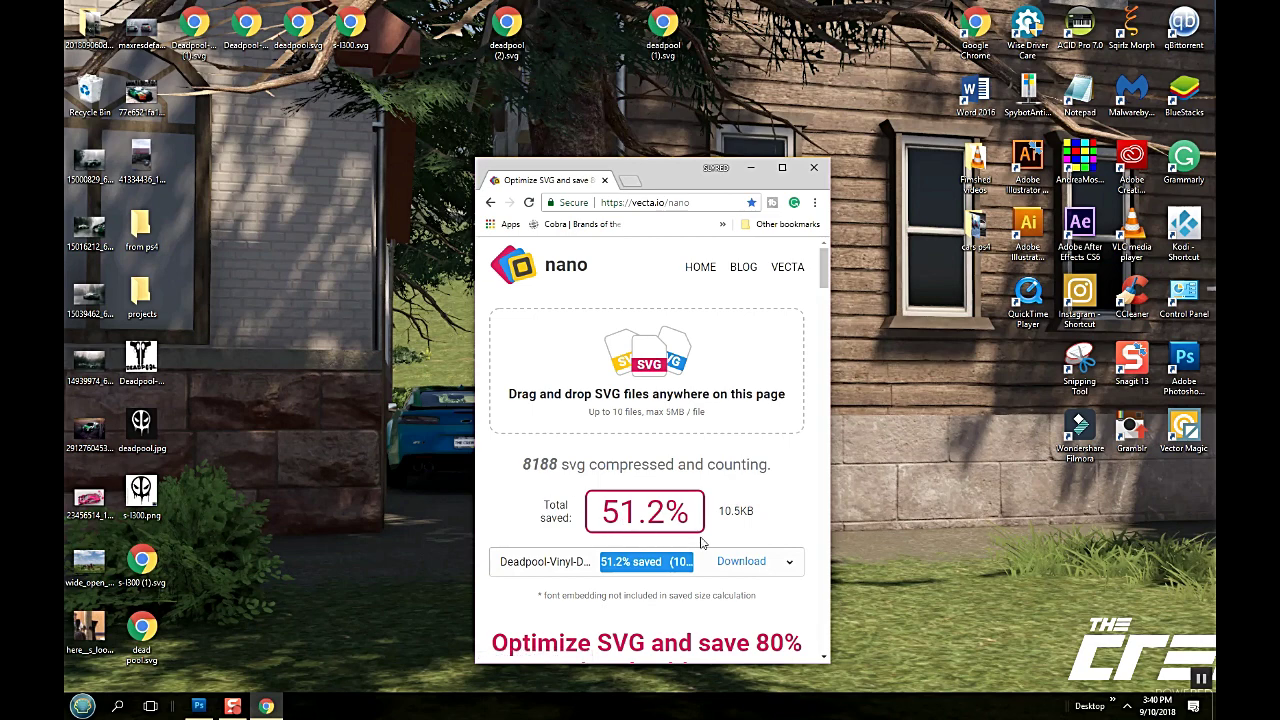
click(741, 562)
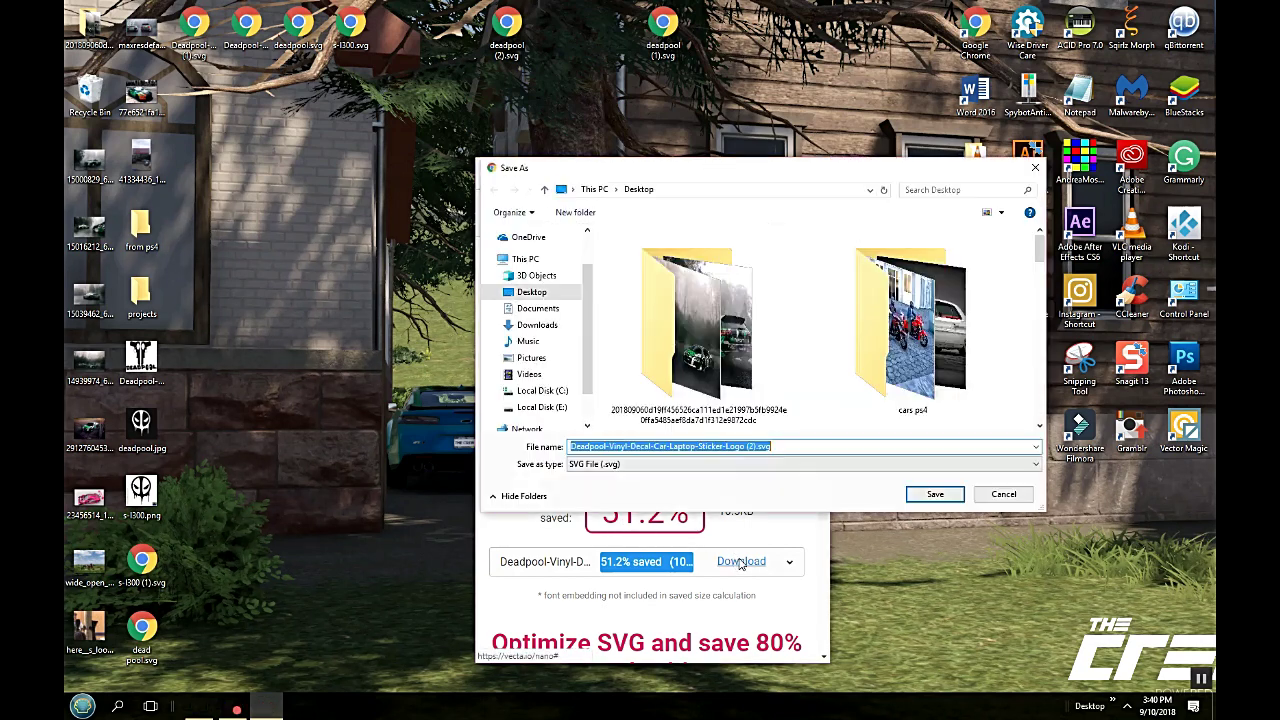
key(Return)
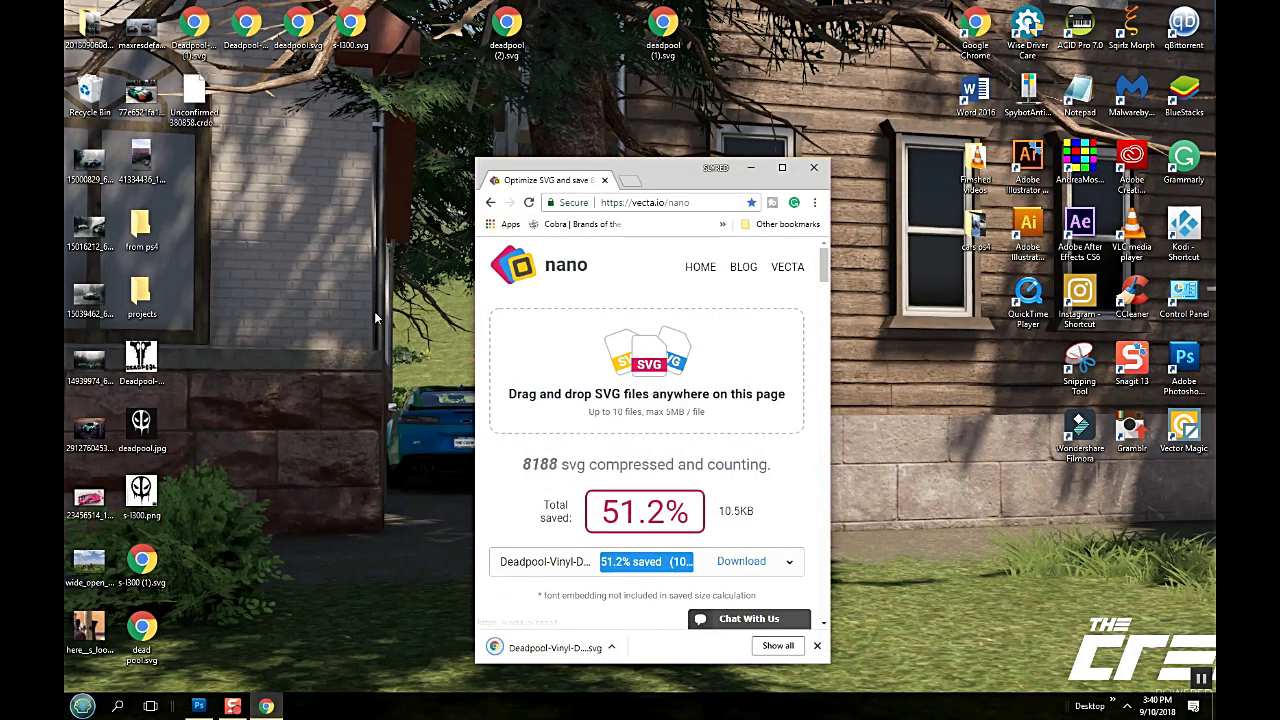
- Check the saved file's Properties to confirm its size is 9.99 KB
right_click(205, 110)
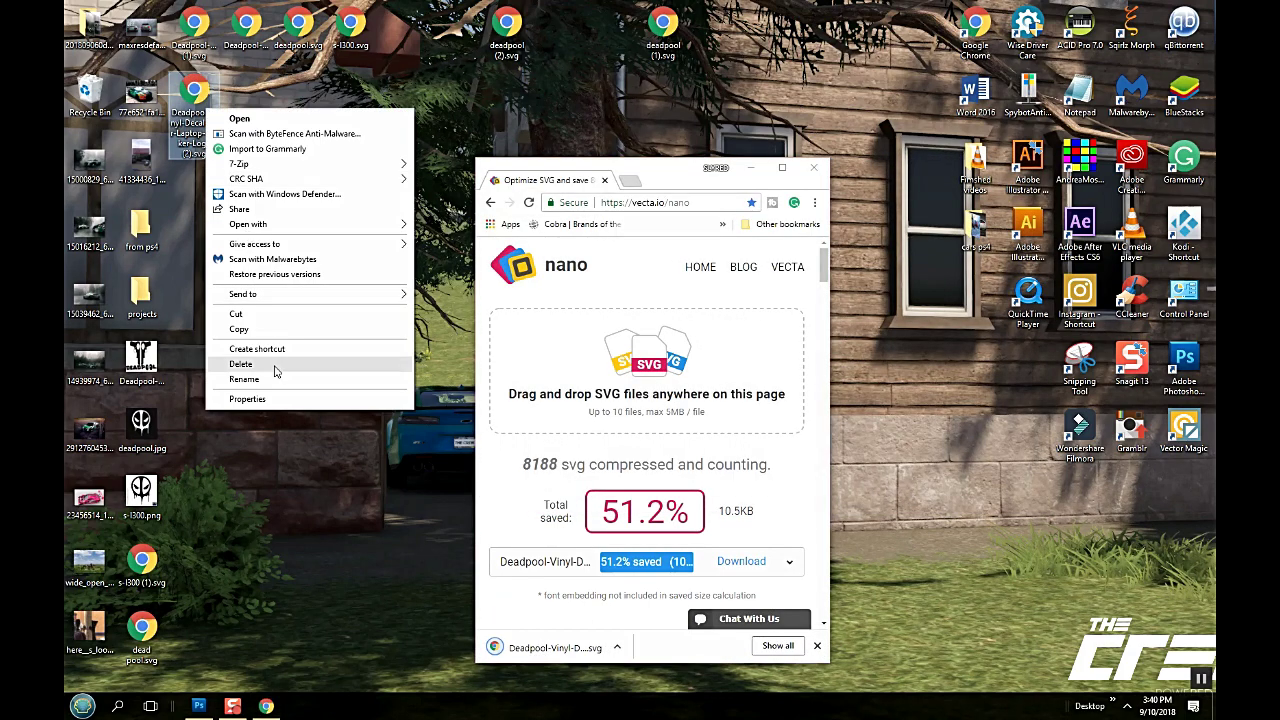
click(278, 400)
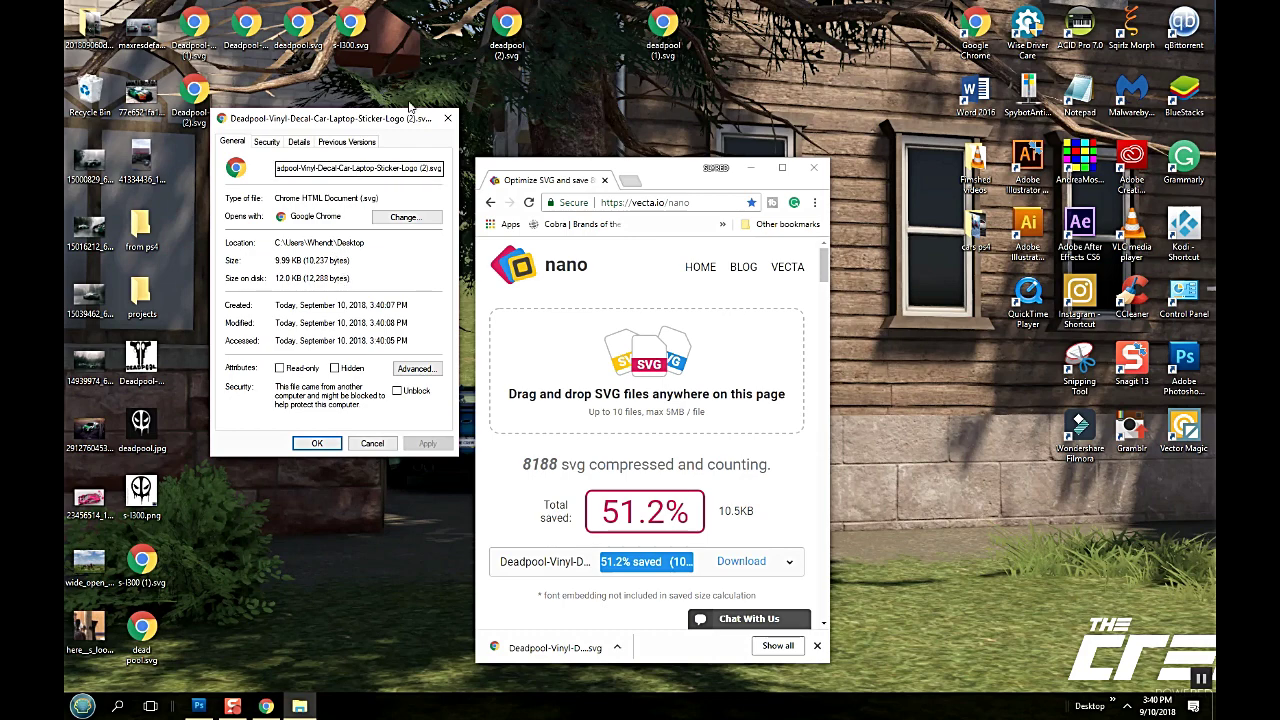
click(447, 118)
- Preview Deadpool (2).svg full-screen to verify the DEADPOOL lettering, then return to Nano's 51.2% results
double_click(188, 97)
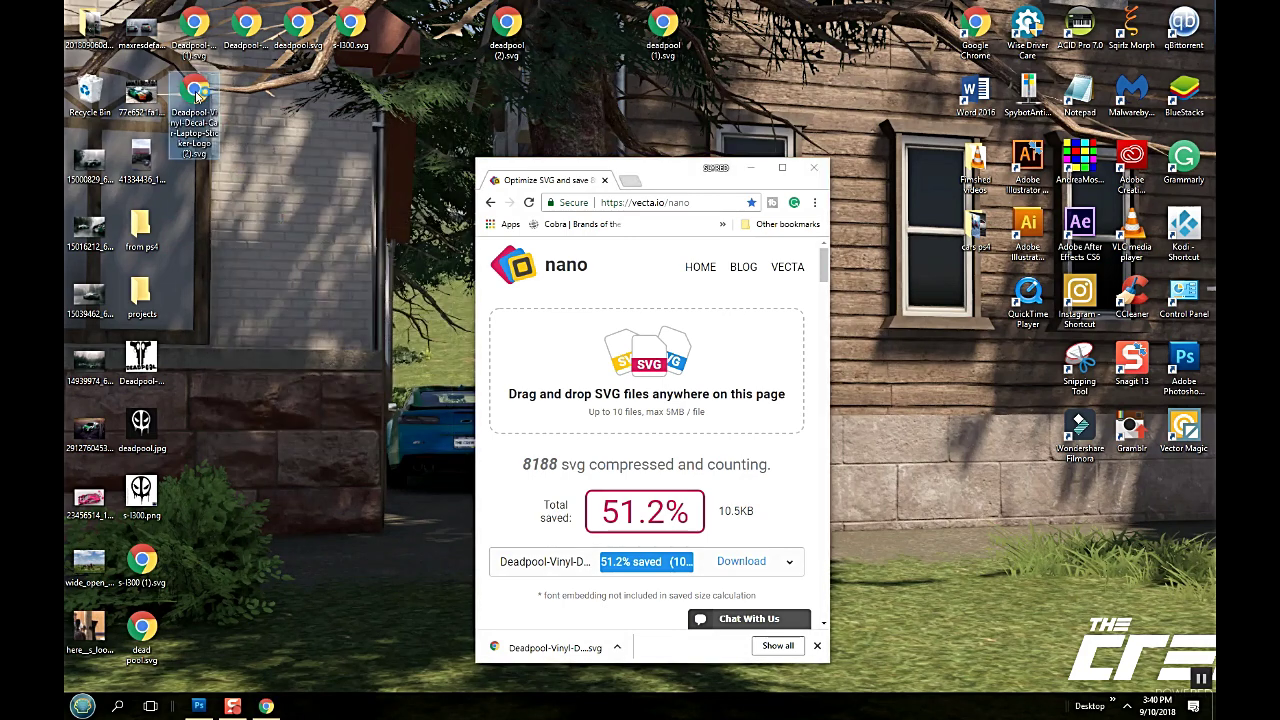
click(781, 168)
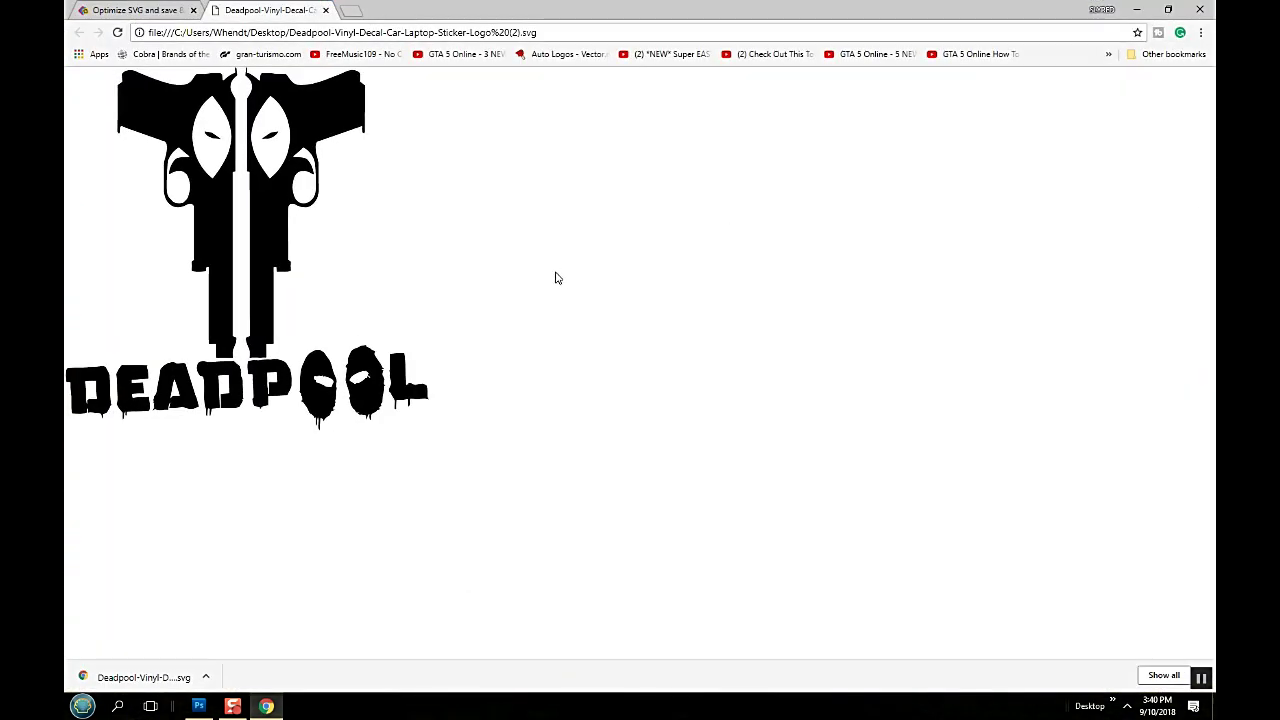
click(148, 12)
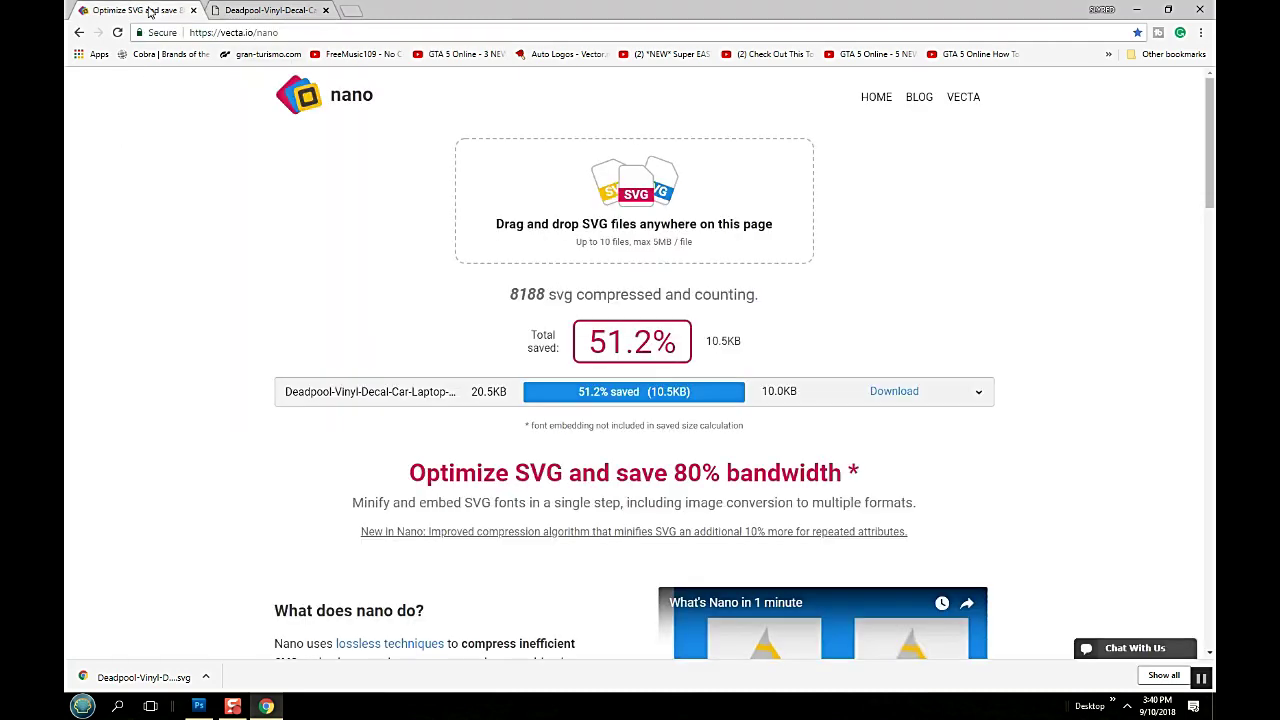